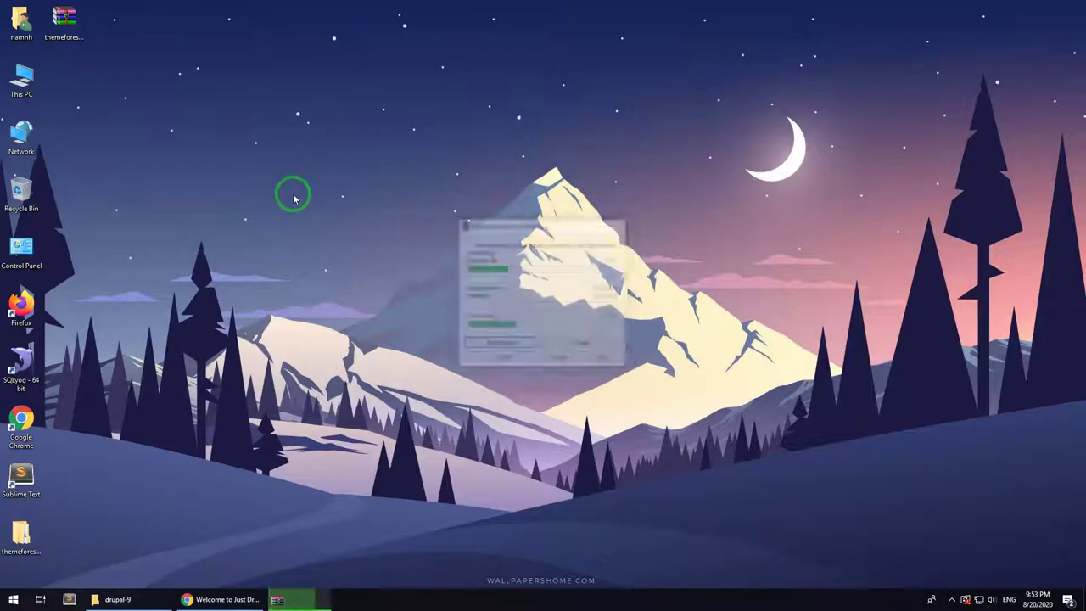
Move the extracted theme folder below its archive on the desktop and open its existing-installation subfolder
drag(27, 543, 88, 80)
double_click(75, 89)
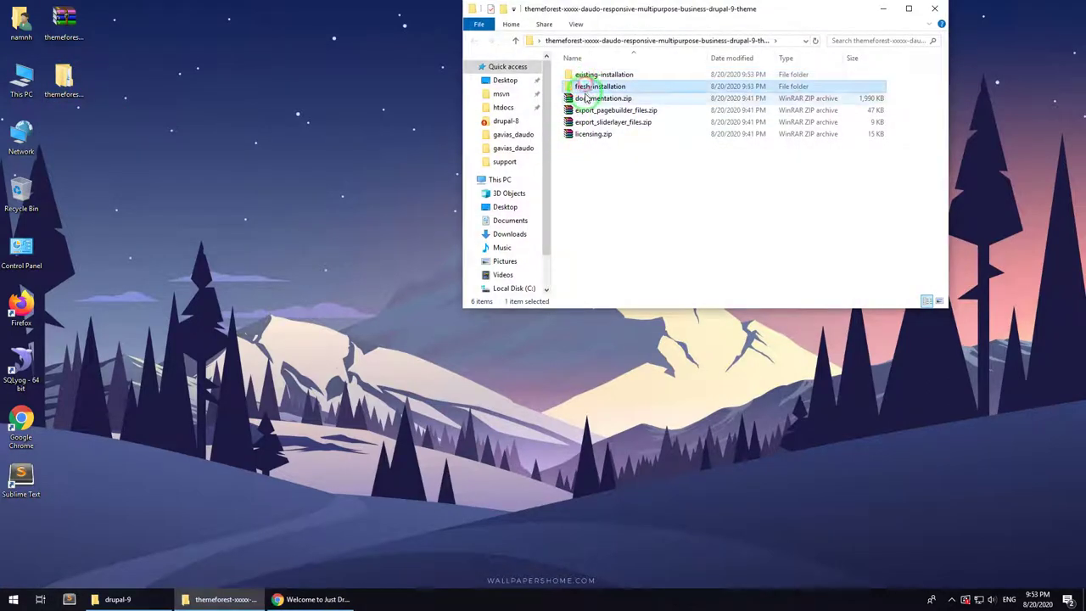
click(599, 98)
click(586, 134)
click(604, 74)
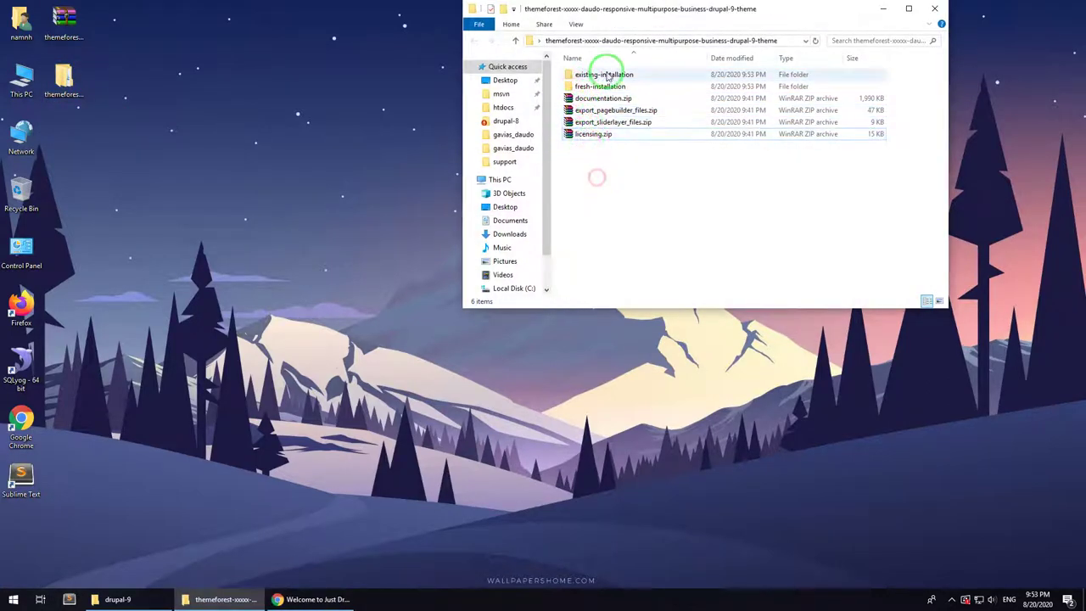
double_click(607, 75)
drag(619, 12, 238, 150)
Switch to Chrome and check the address of the local Drupal 9 site
click(311, 599)
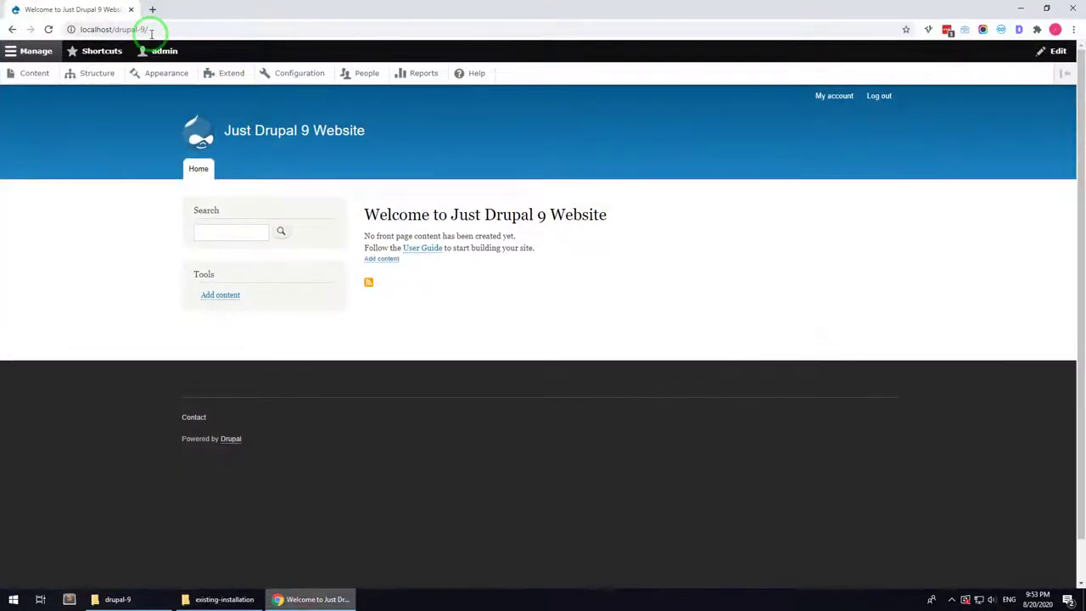
drag(113, 28, 213, 28)
click(114, 281)
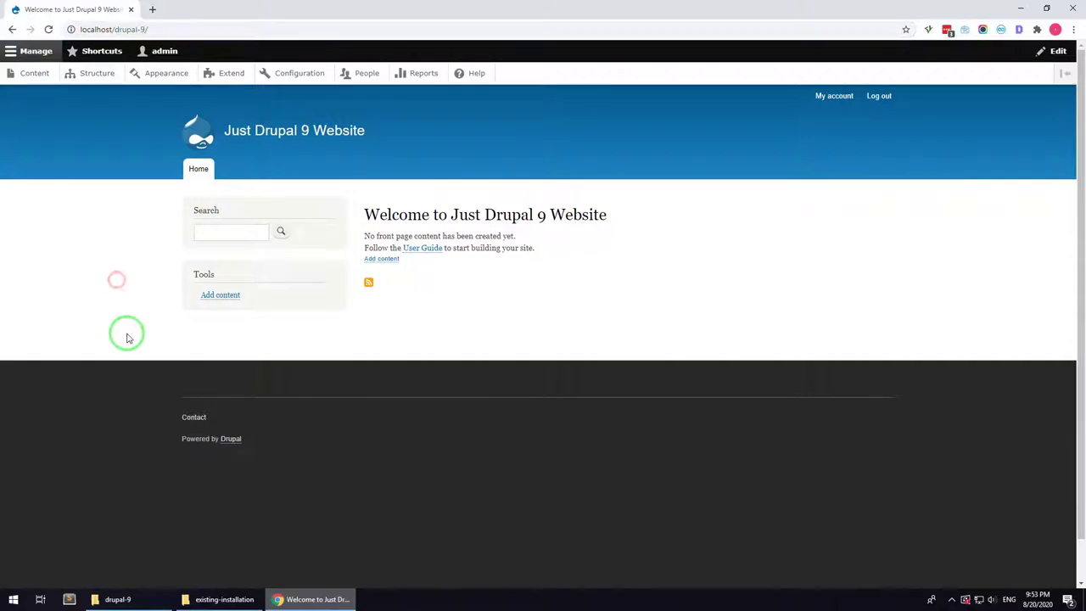
Copy the contrib and custom folders from the theme package's modules folder into the modules folder of drupal-9
click(128, 595)
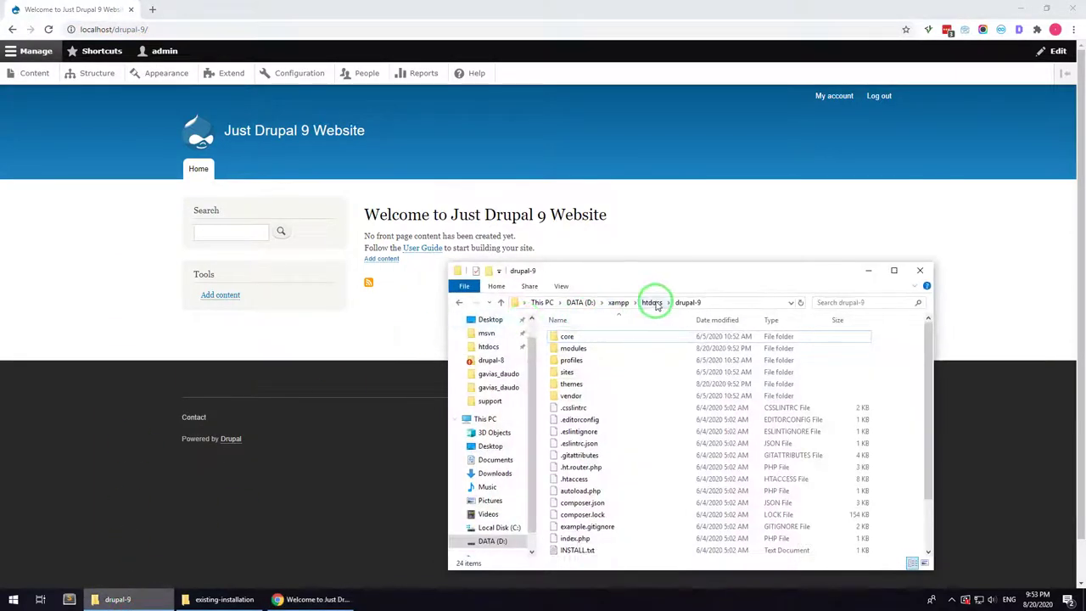
click(224, 599)
drag(305, 147, 204, 283)
double_click(573, 348)
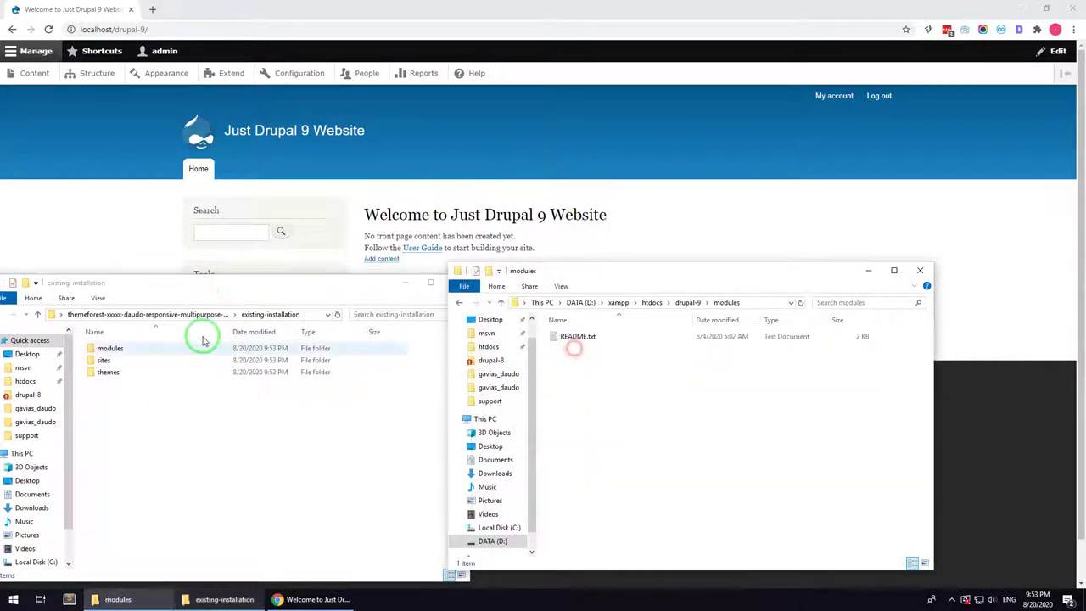
double_click(110, 347)
key(ctrl+a)
drag(110, 350, 591, 396)
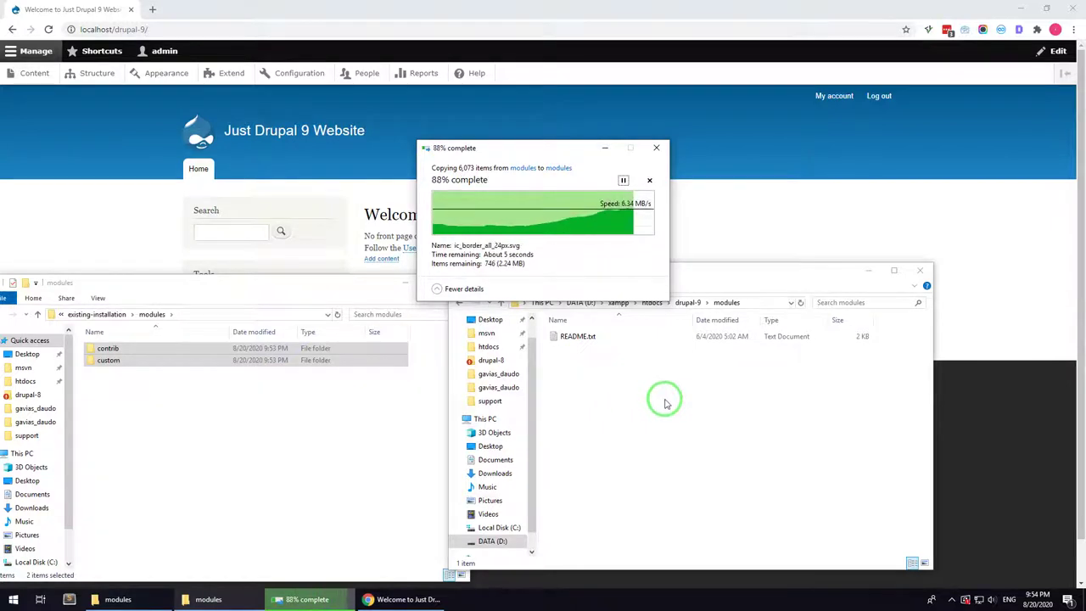
Copy the default folder from the theme package's sites folder into the sites folder of drupal-9
click(85, 314)
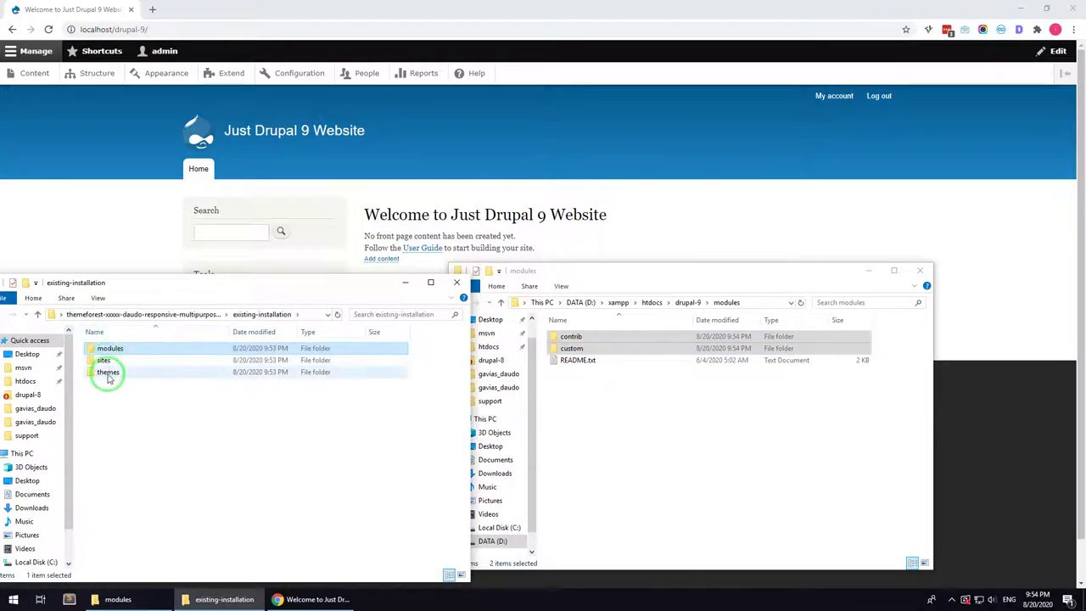
double_click(105, 361)
click(701, 305)
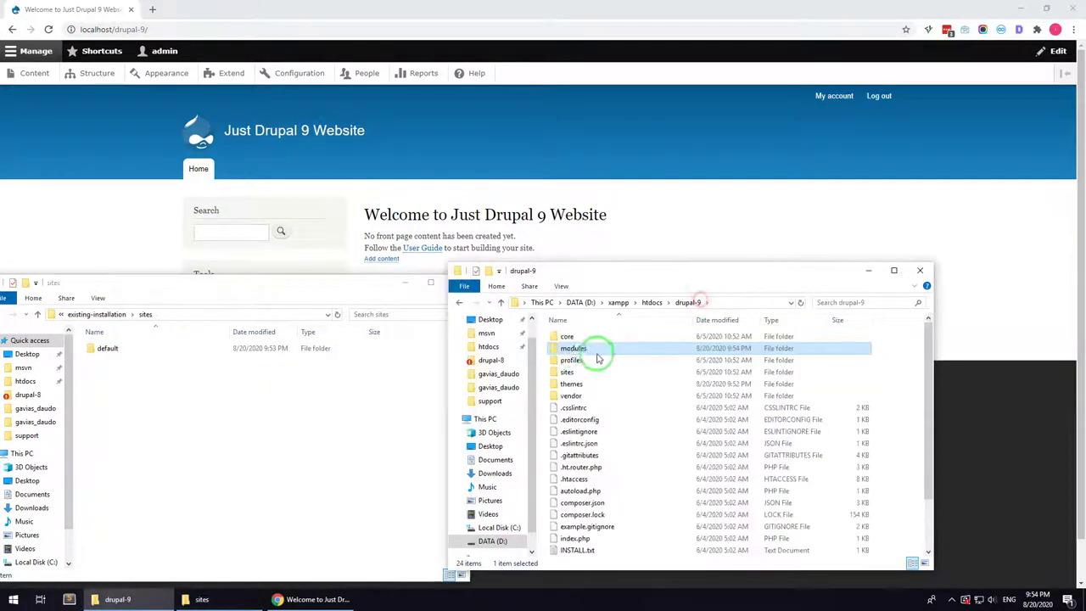
double_click(572, 370)
double_click(107, 348)
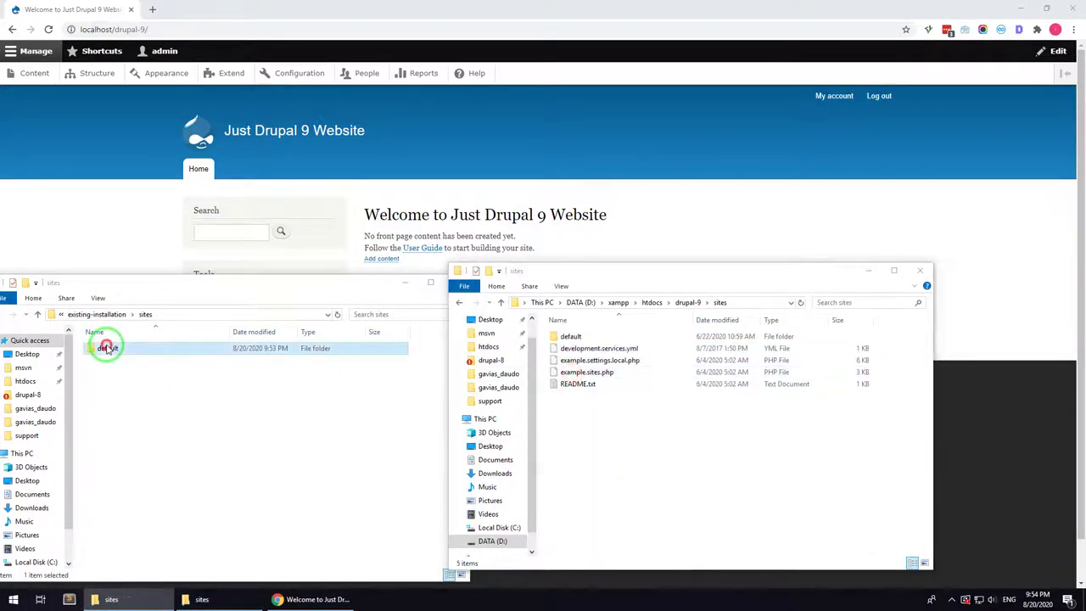
double_click(107, 348)
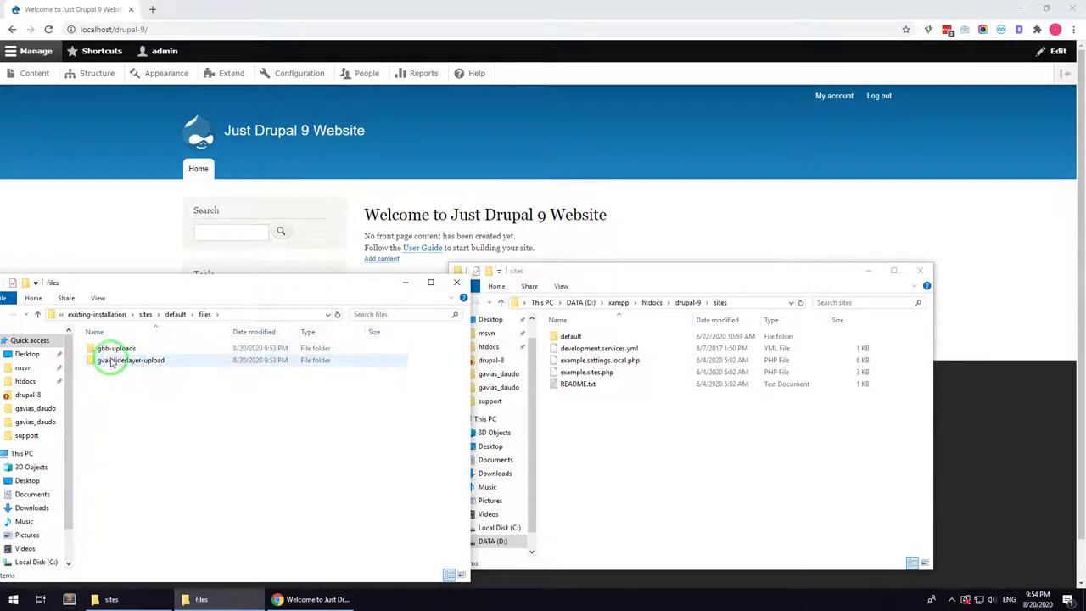
click(145, 314)
drag(108, 350, 613, 417)
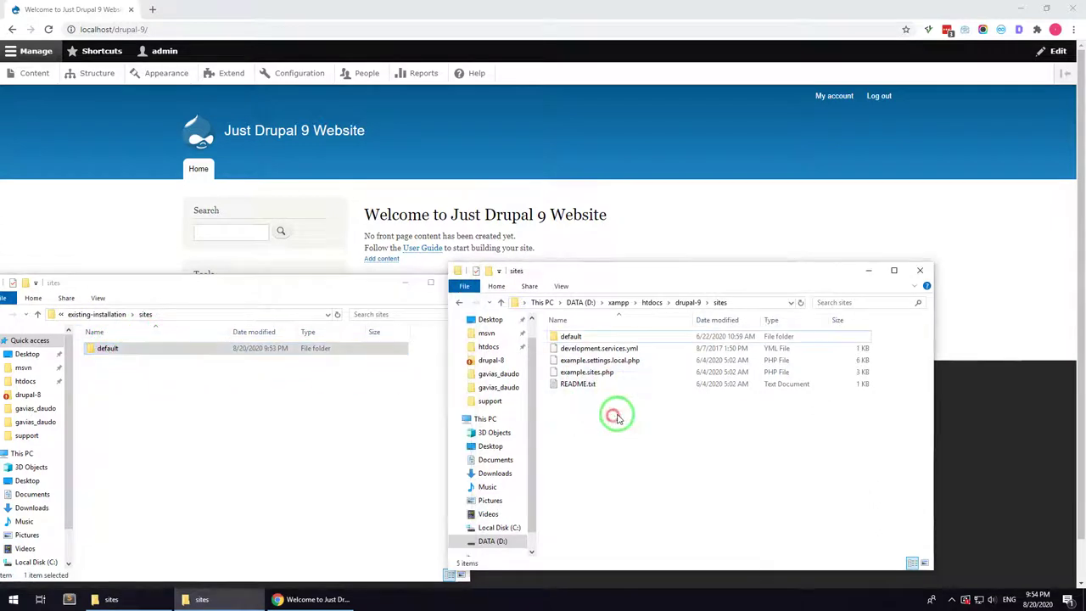
Inspect the custom folder in the theme package's themes folder and copy it into the themes folder of drupal-9
click(114, 314)
click(106, 374)
double_click(106, 374)
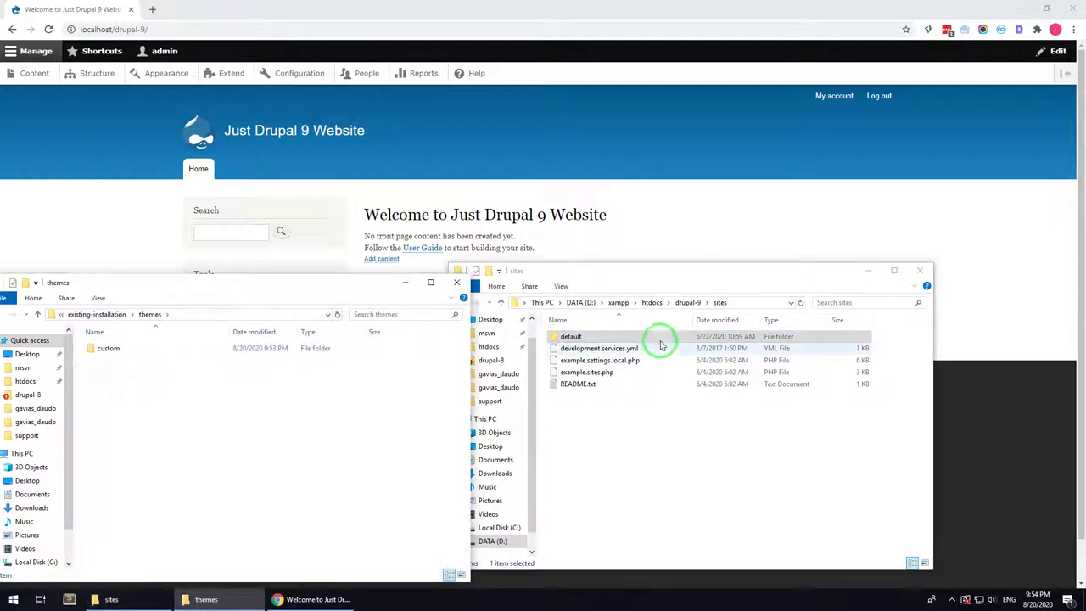
click(687, 302)
click(571, 383)
double_click(571, 383)
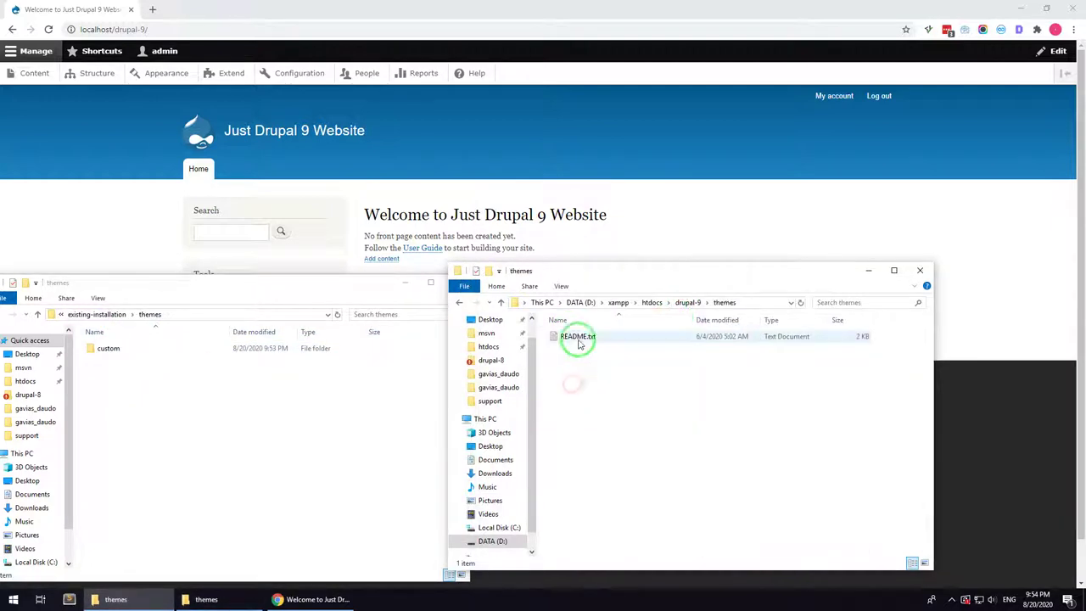
double_click(108, 348)
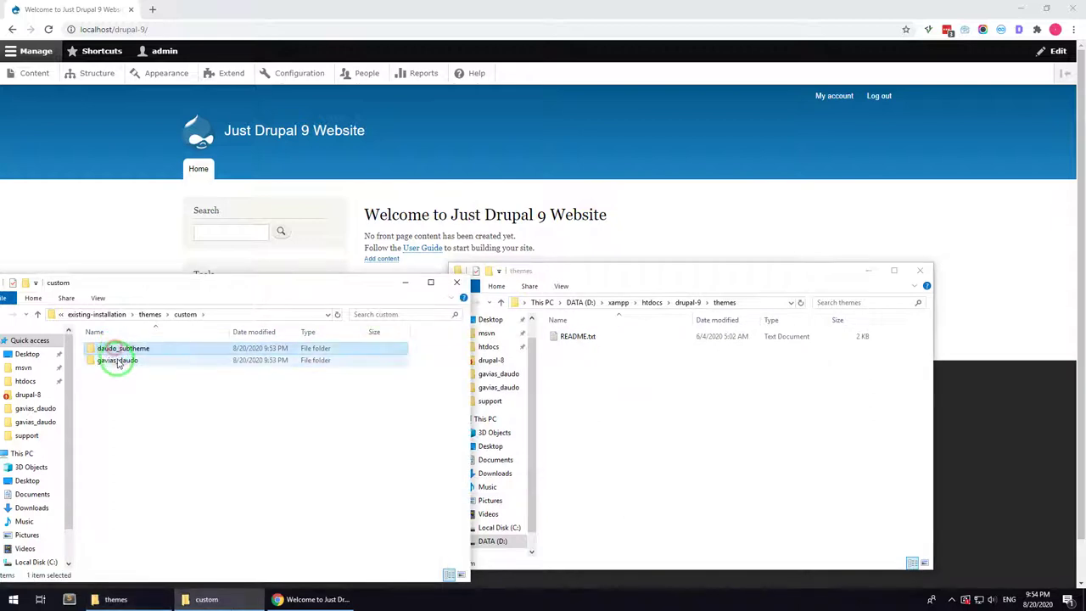
click(114, 360)
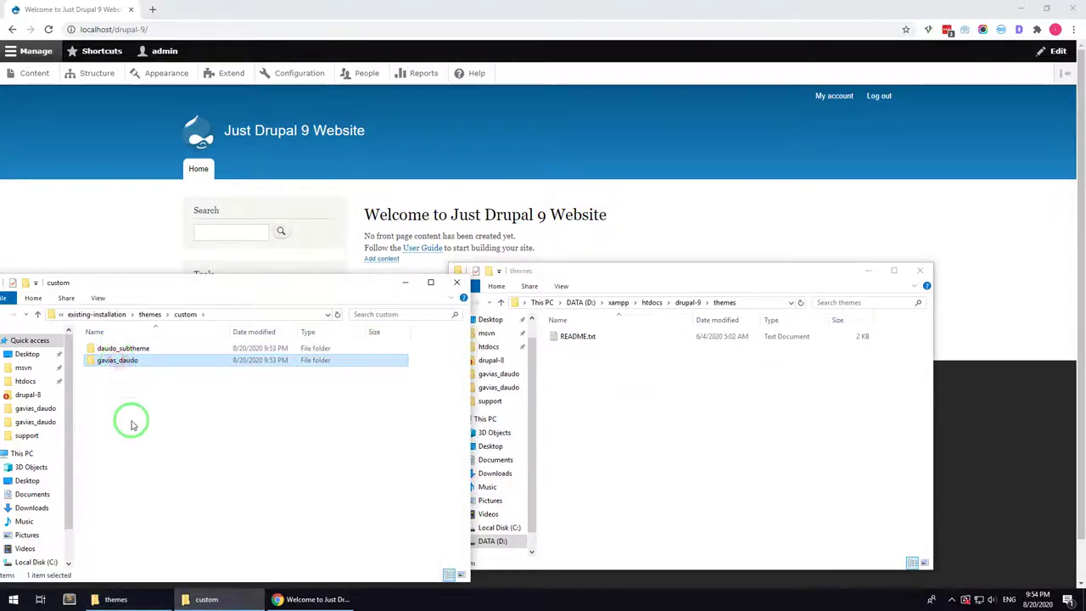
click(150, 314)
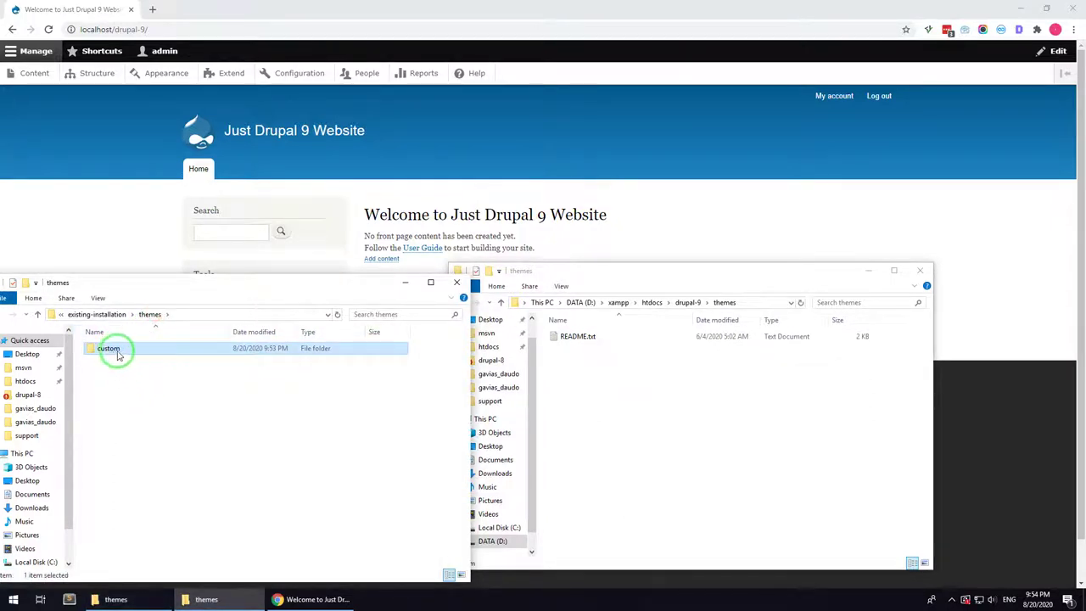
click(97, 314)
double_click(114, 370)
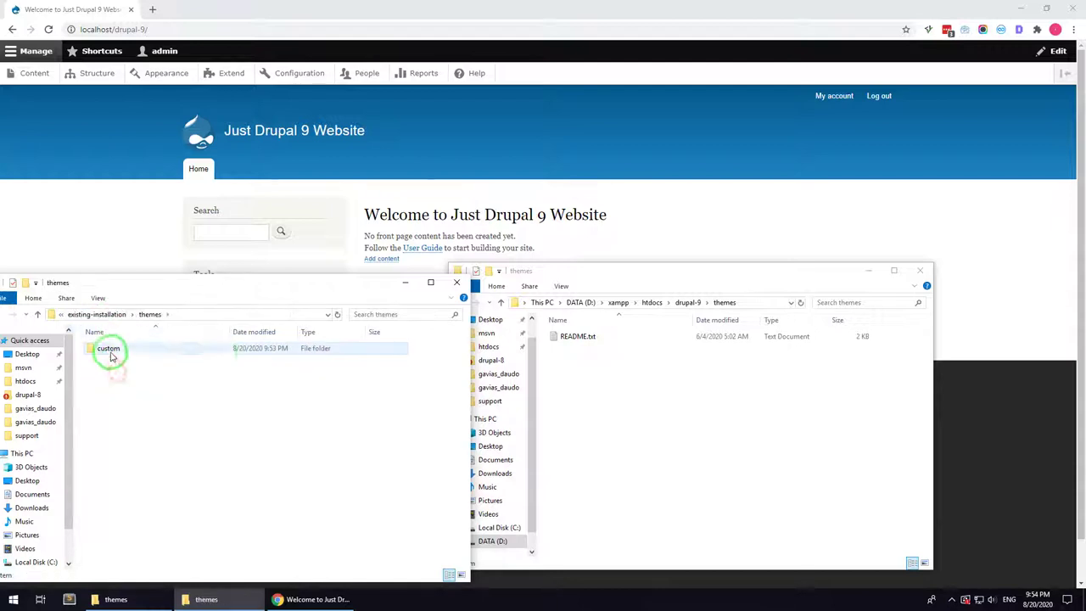
drag(110, 356, 611, 405)
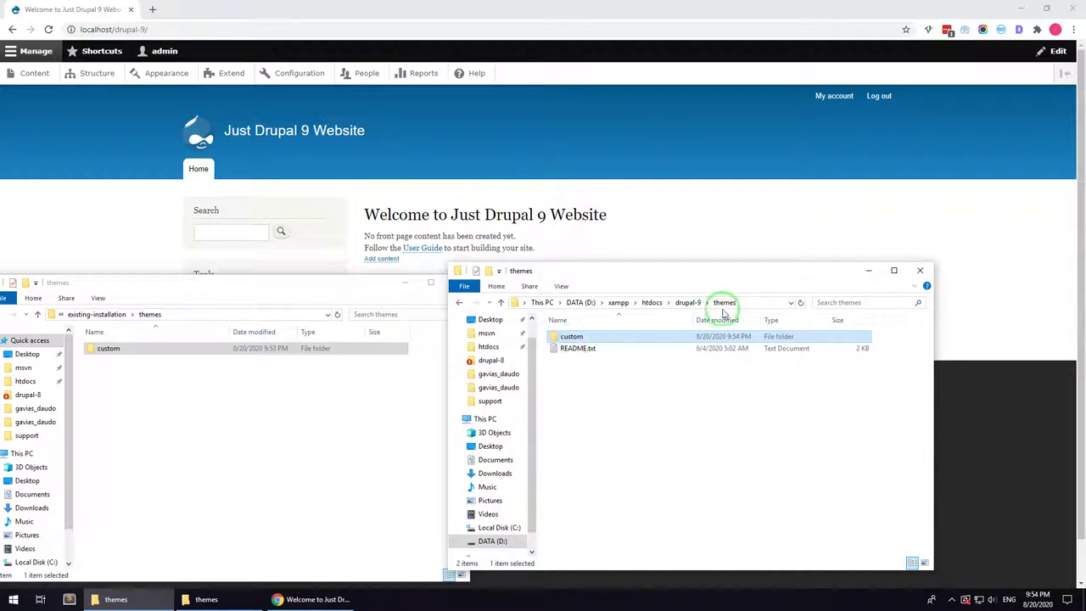
Switch to the Drupal site in Chrome and install Daudo sub-theme 9.x as the default theme
click(141, 223)
click(168, 77)
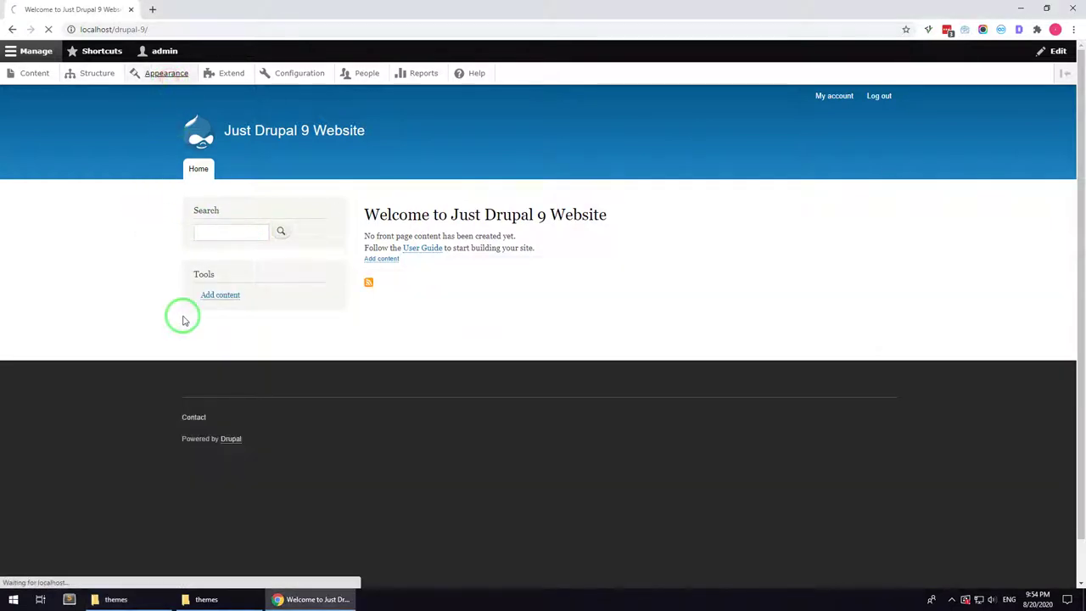
scroll(373, 371, down, 10)
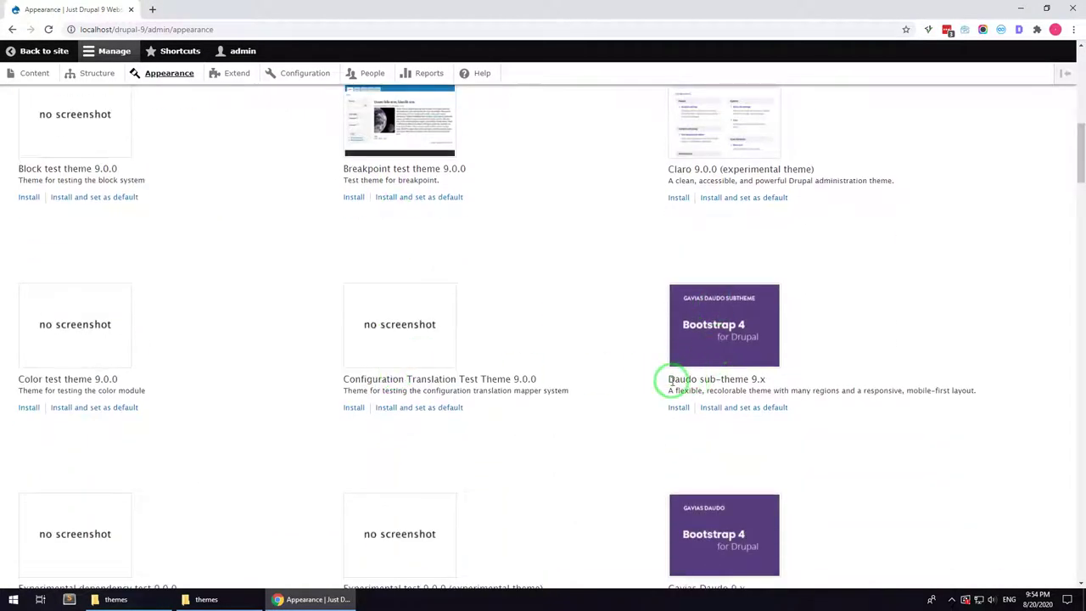
drag(669, 379, 766, 379)
click(813, 376)
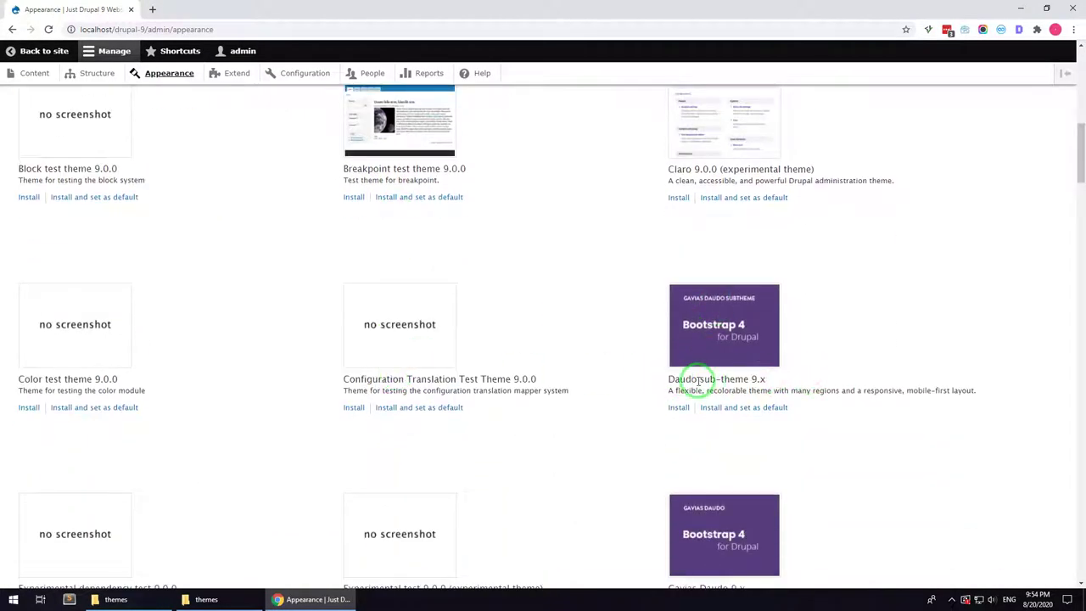
drag(701, 379, 752, 380)
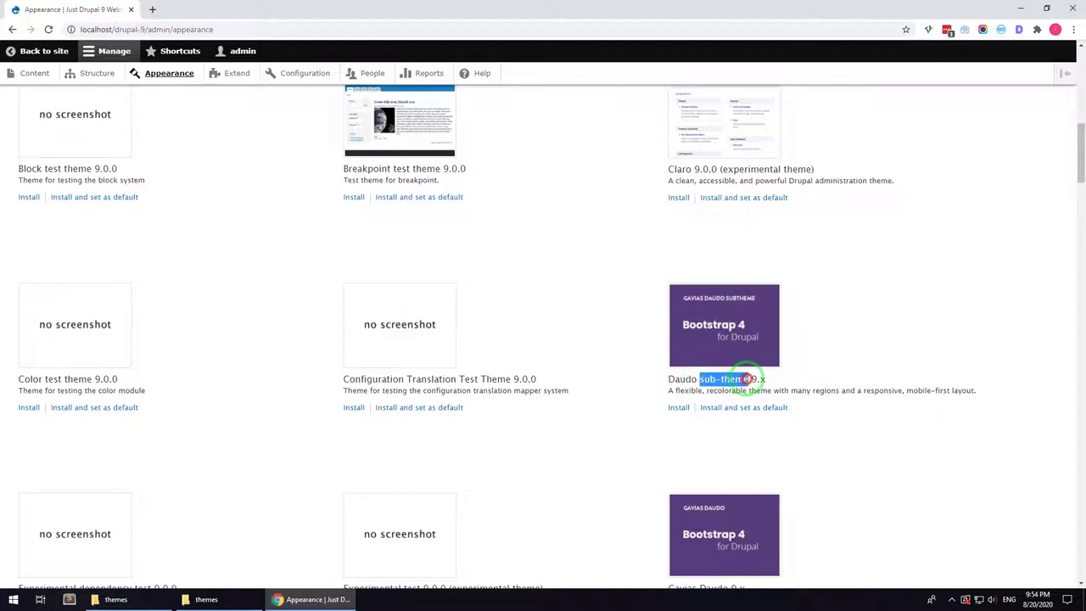
click(644, 445)
click(728, 408)
scroll(578, 449, down, 1)
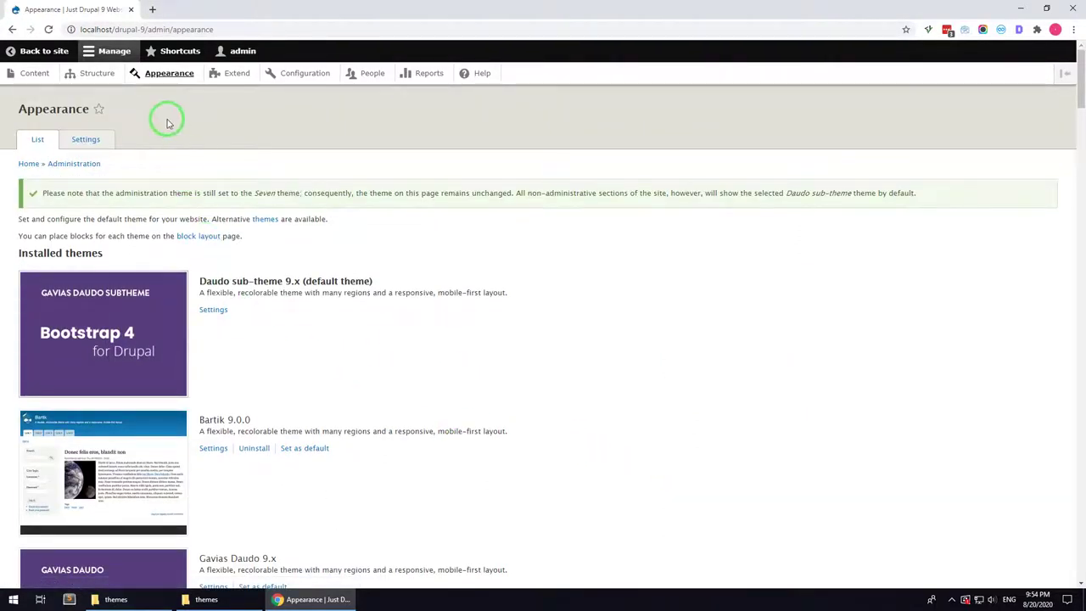
Filter the modules by "gav" and install Gavias Custom View, Daudo Themer, Page Builder, SliderLayer and Themer
click(235, 77)
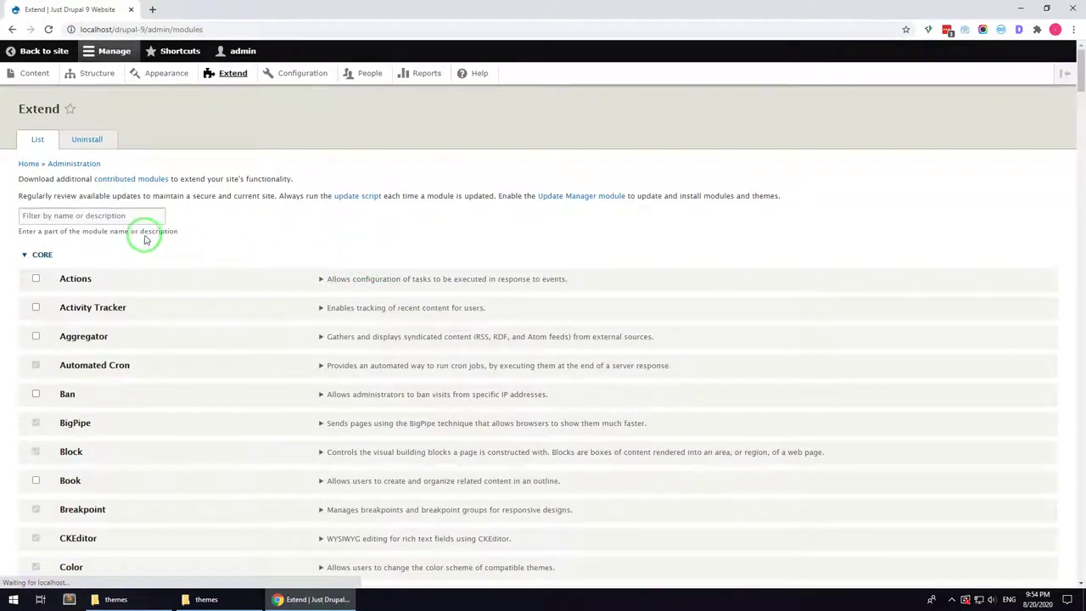
click(133, 216)
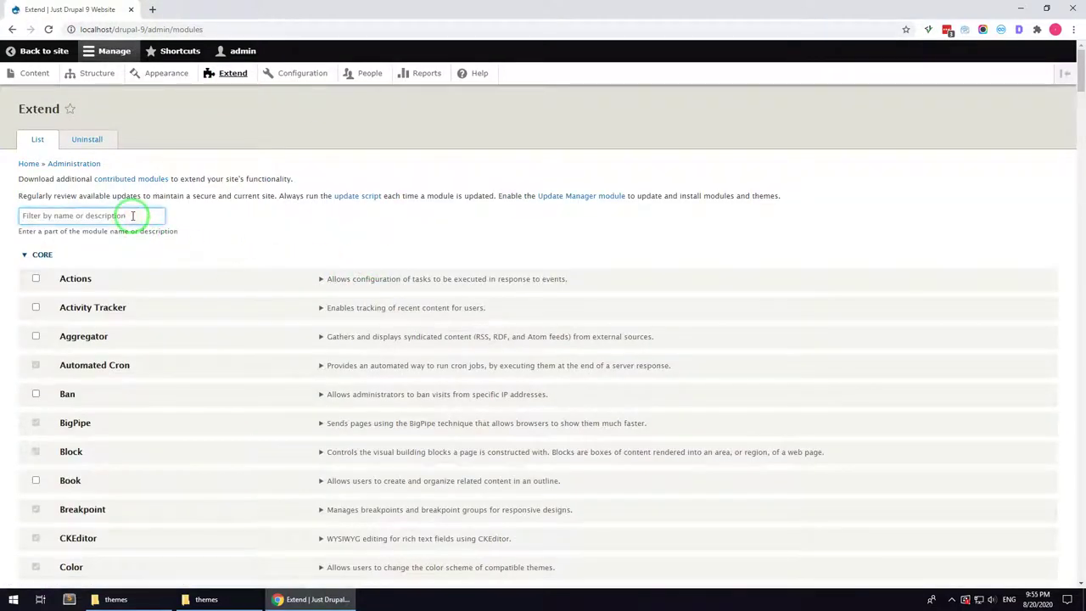
text(gav)
click(109, 279)
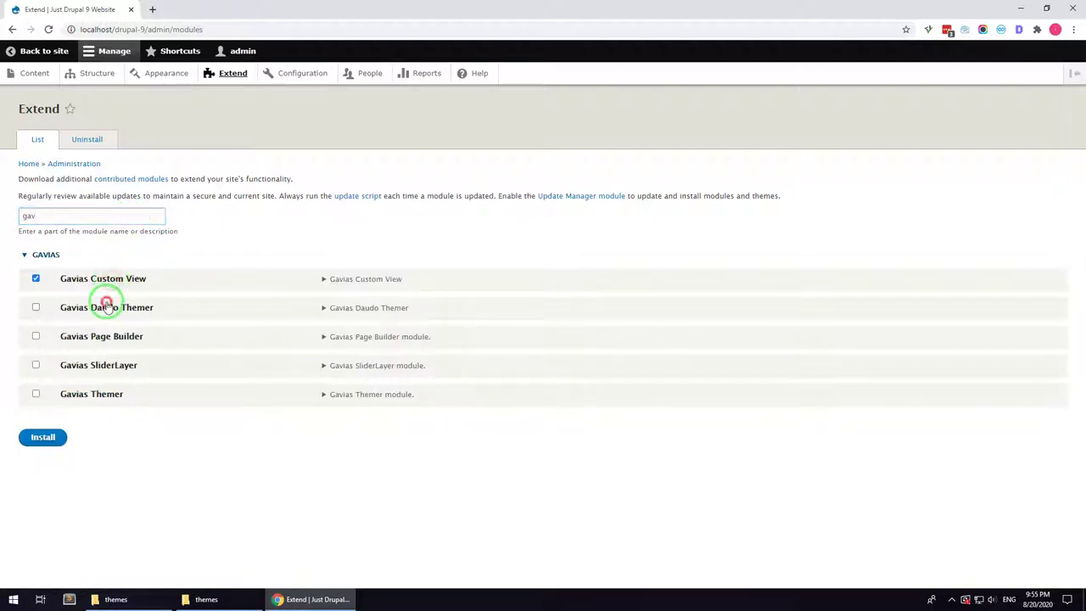
click(107, 305)
click(104, 337)
click(106, 365)
click(100, 394)
click(54, 441)
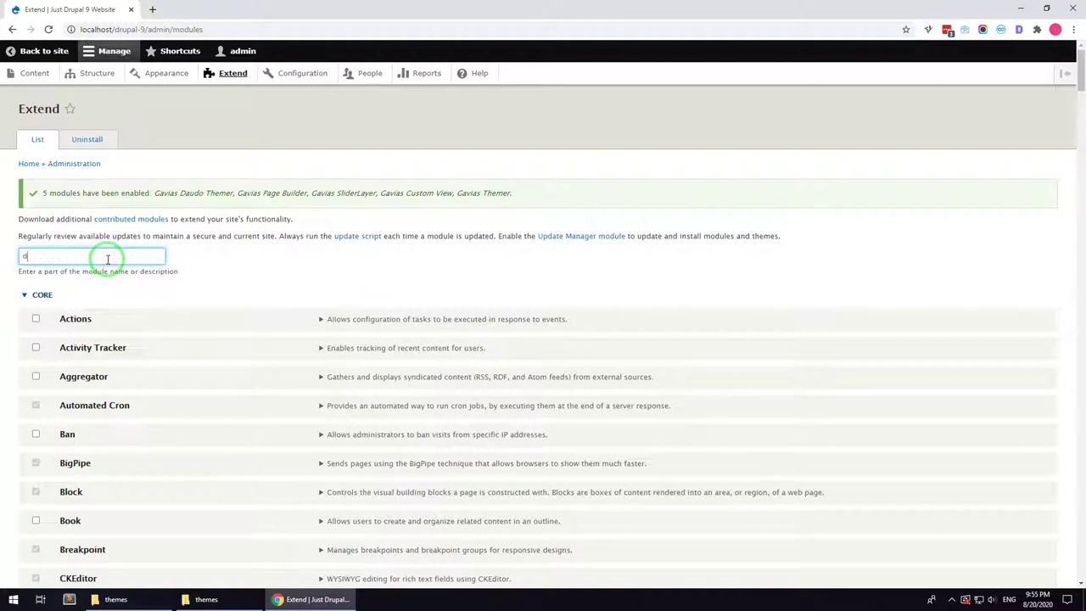
Filter the modules by "daudo" and install Daudo Features together with its required modules
text(o)
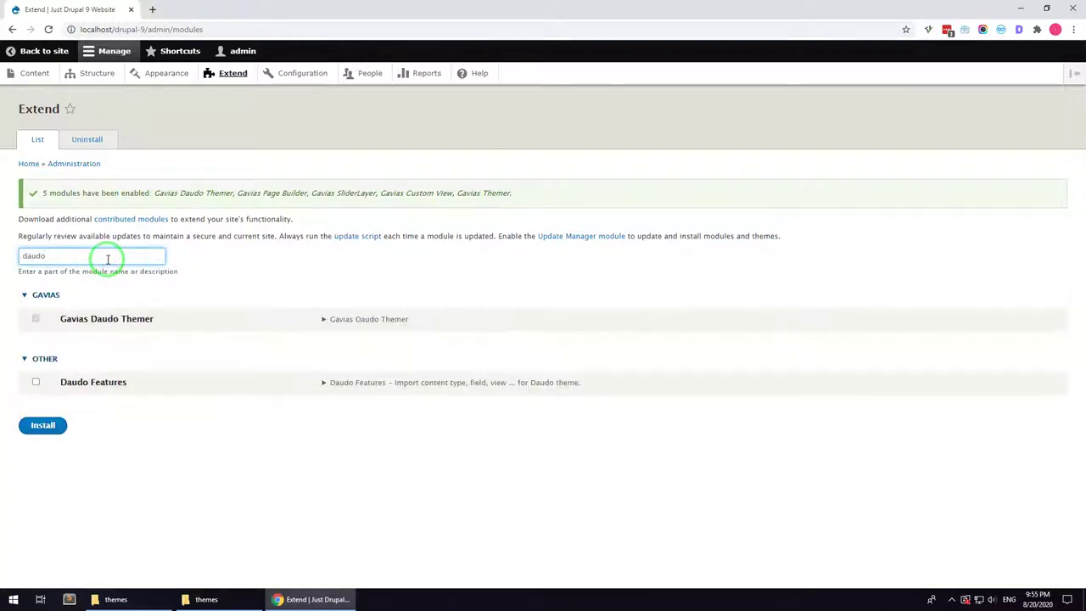
click(100, 383)
click(42, 424)
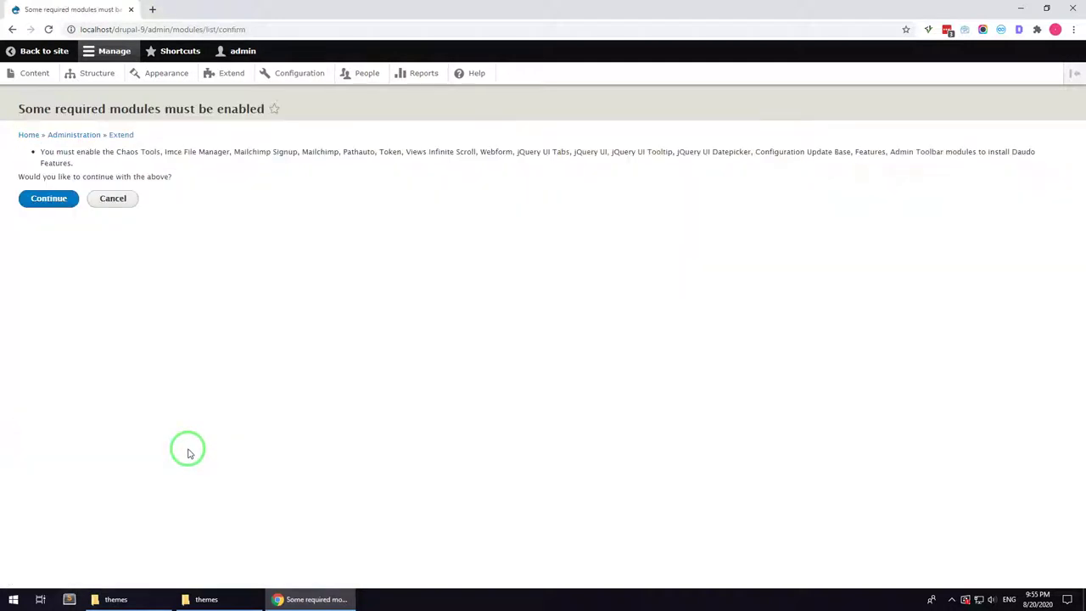
click(70, 206)
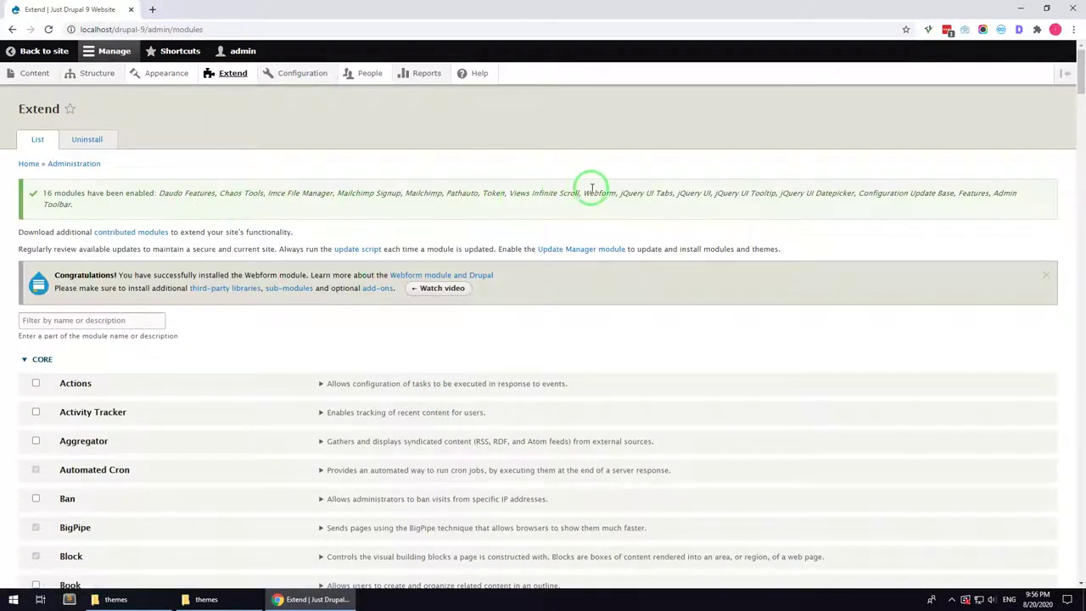
Open the site's block layout and assign the Search block to the Search region
mouse_move(88, 76)
click(92, 97)
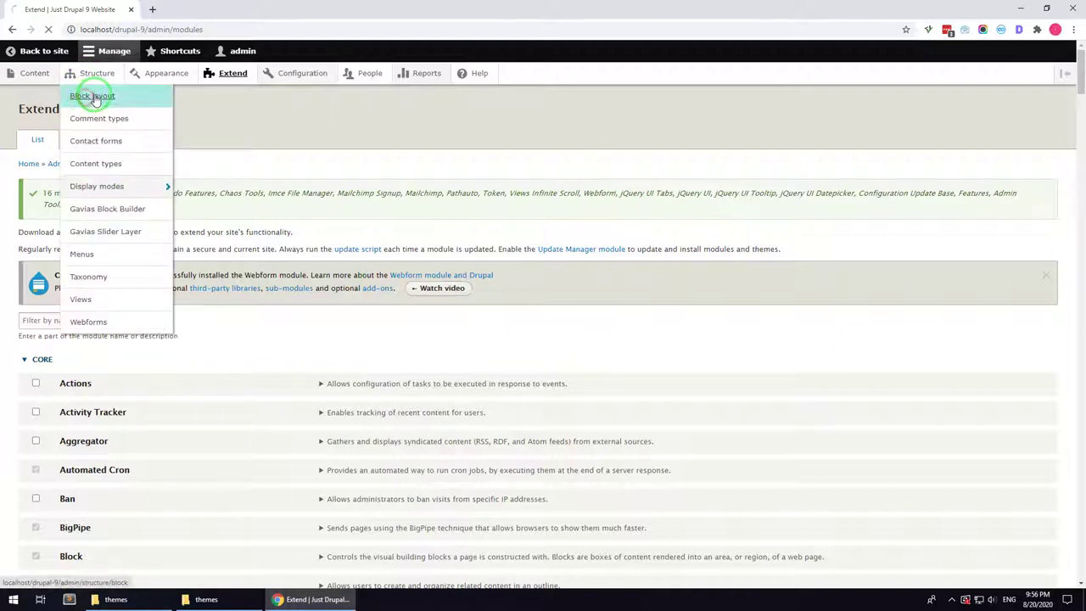
scroll(566, 217, down, 2)
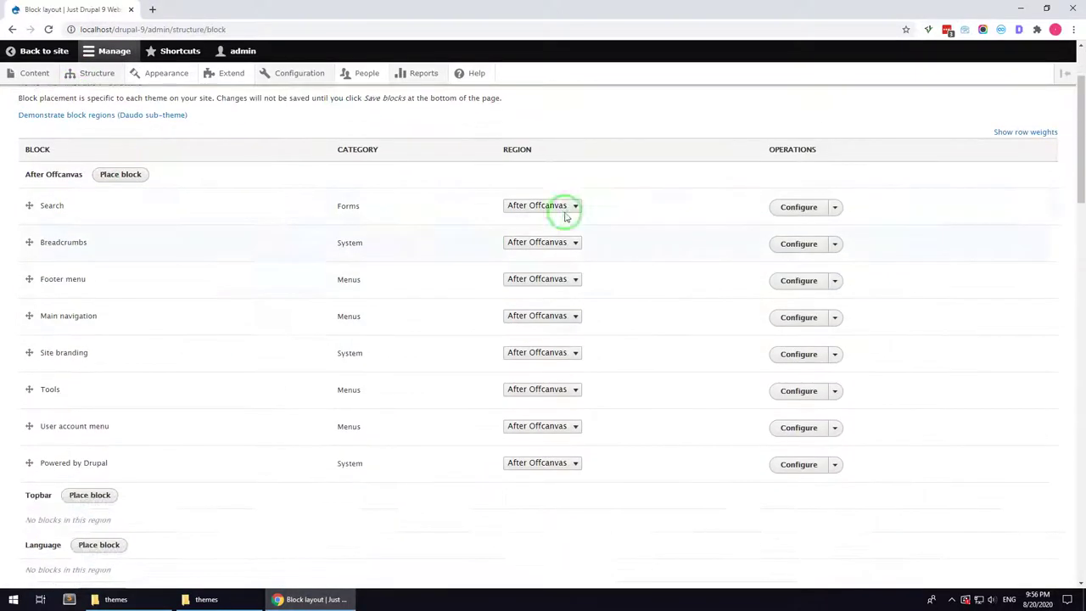
click(556, 207)
click(530, 269)
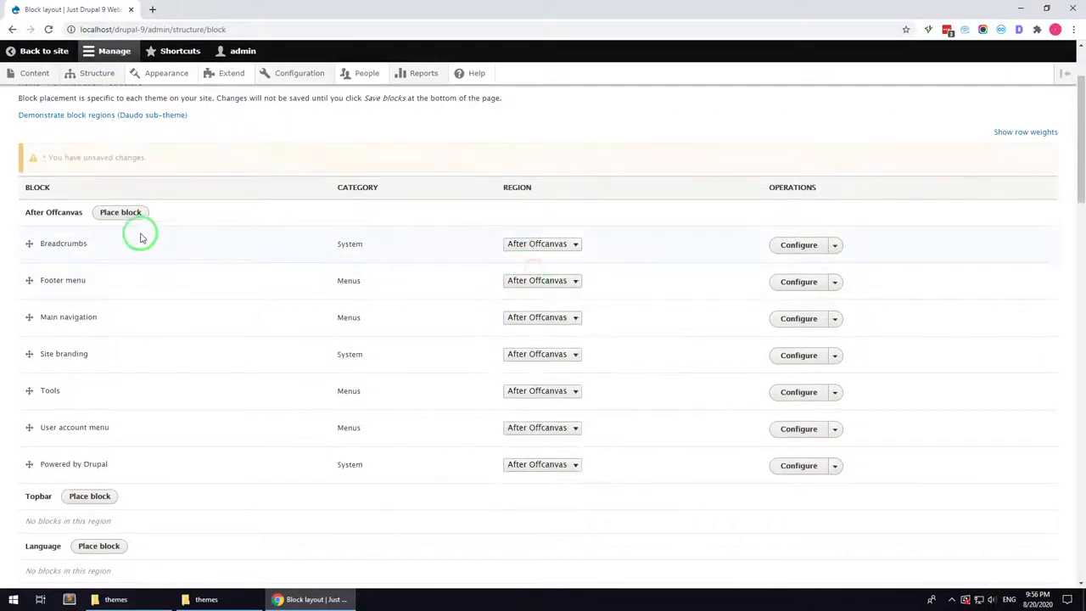
Assign the Breadcrumbs block to the Breadcrumbs region and the Footer menu block to the Other region
click(536, 244)
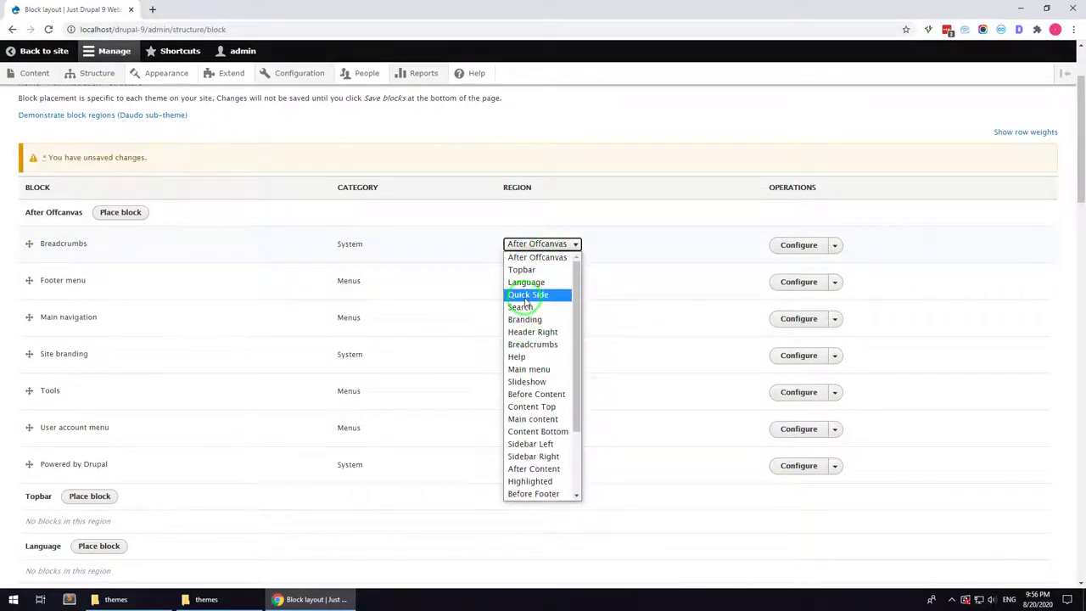
click(531, 357)
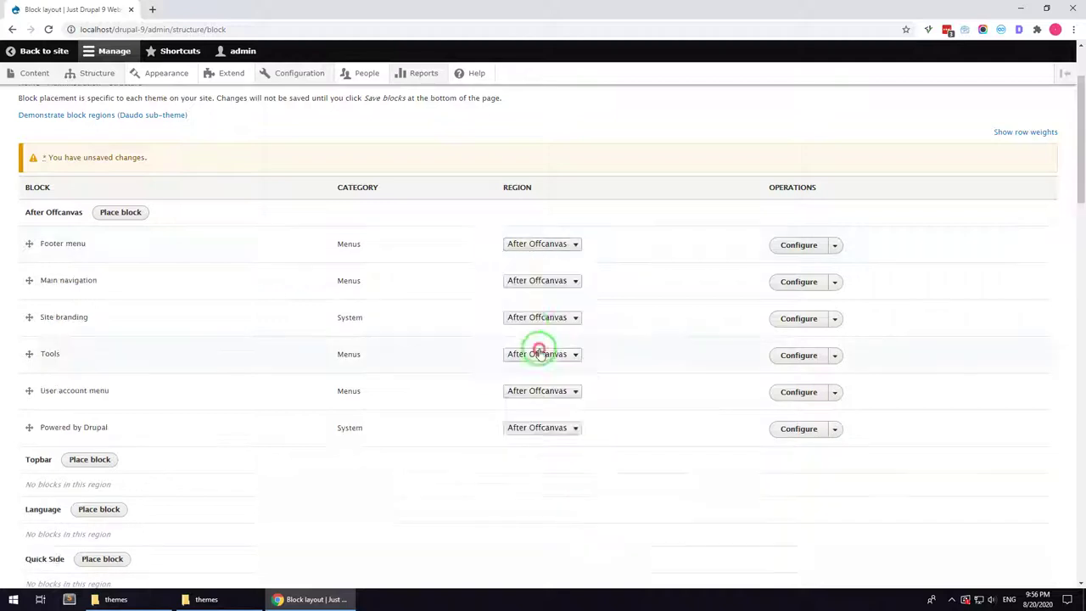
click(526, 245)
scroll(525, 424, down, 5)
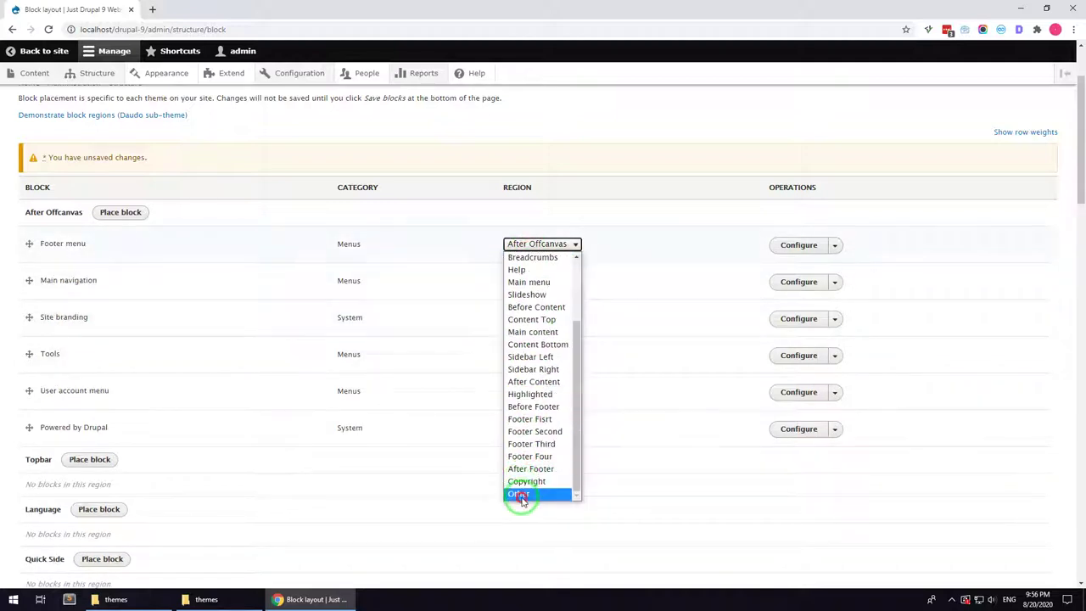
click(521, 497)
Assign the Main navigation block to the Main menu region and the Site branding block to the Branding region
click(548, 245)
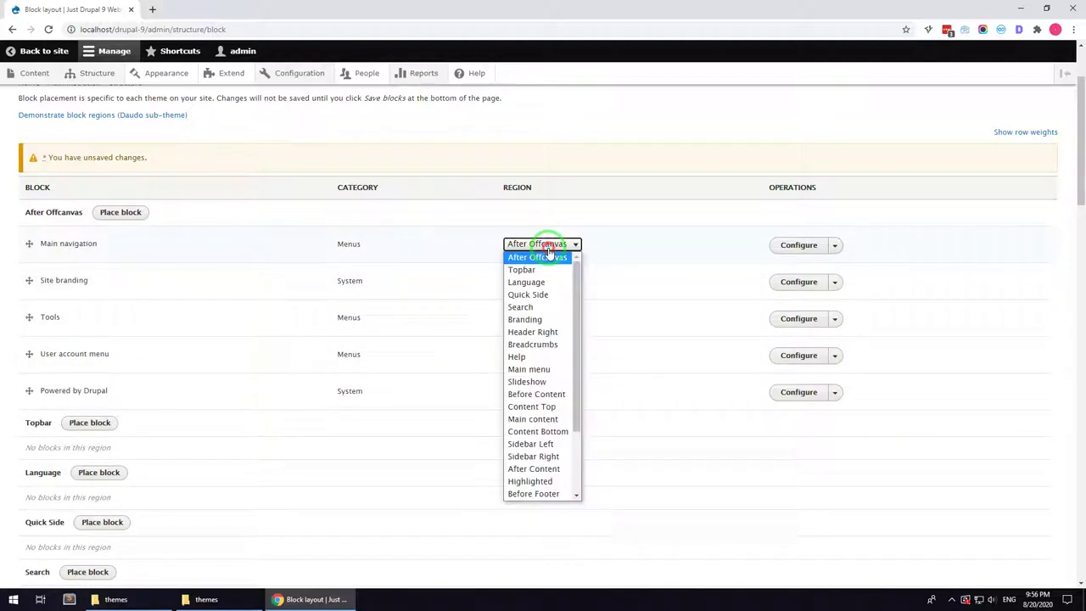
click(544, 370)
click(547, 246)
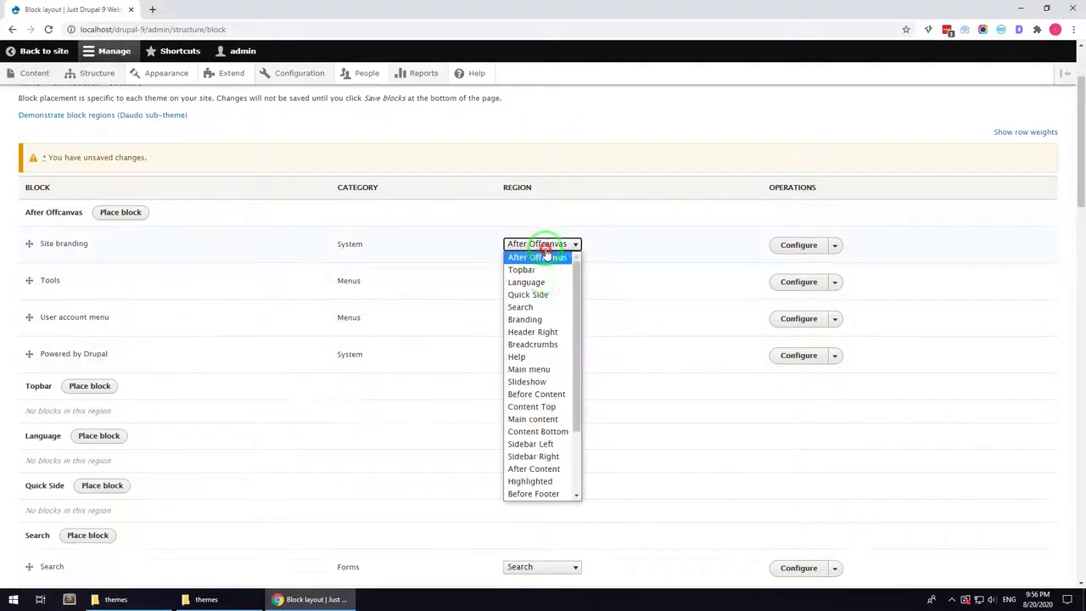
click(541, 320)
Assign the Tools and User account menu blocks to the Other region and Powered by Drupal to the Copyright region
click(544, 245)
scroll(531, 424, down, 5)
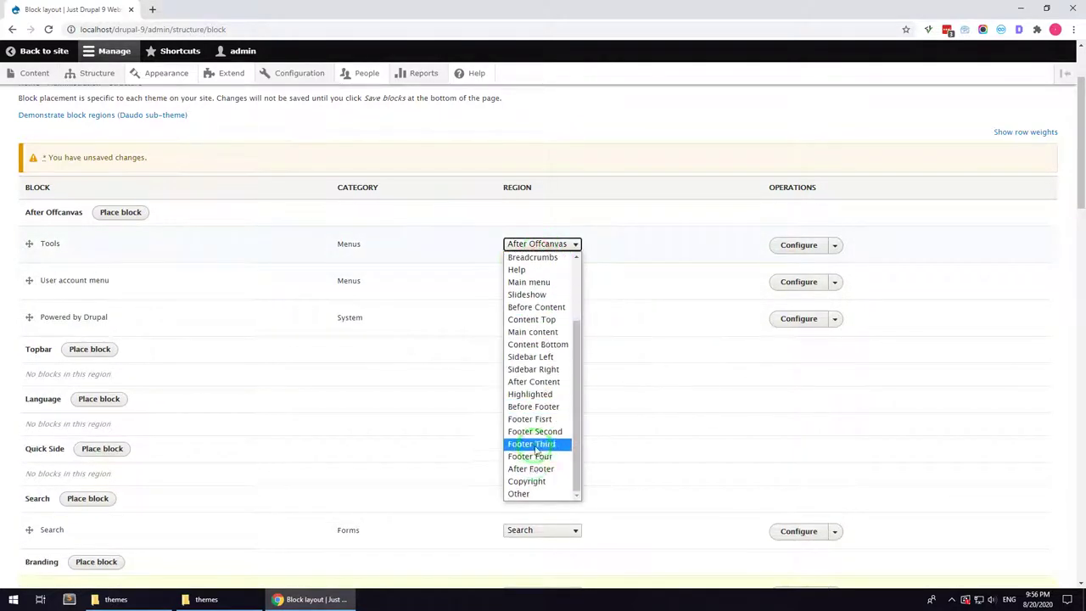
click(521, 494)
click(543, 245)
scroll(531, 441, down, 5)
click(524, 494)
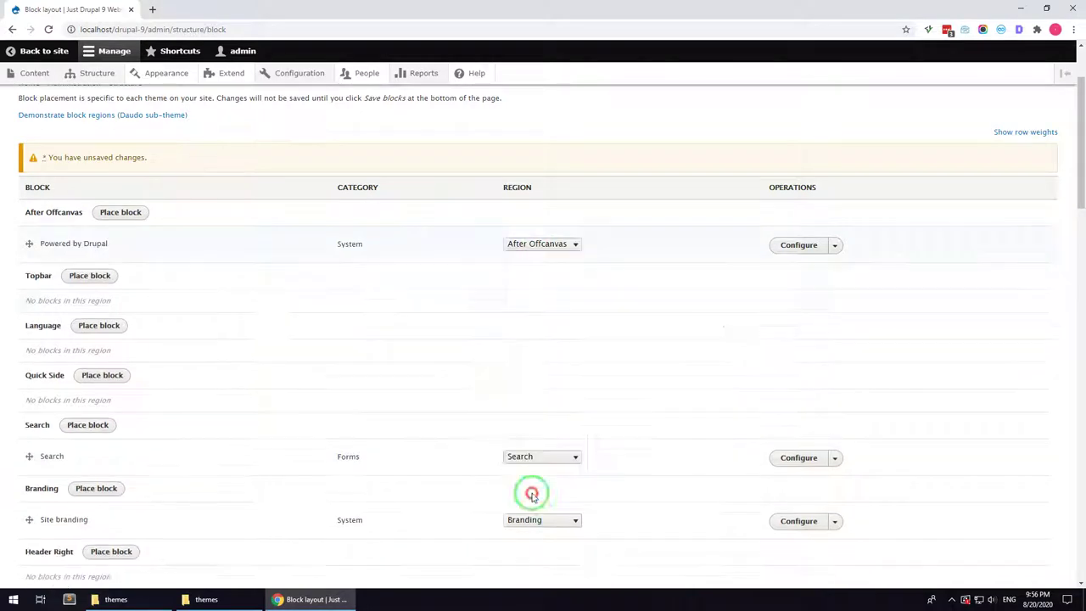
click(533, 246)
scroll(538, 382, down, 5)
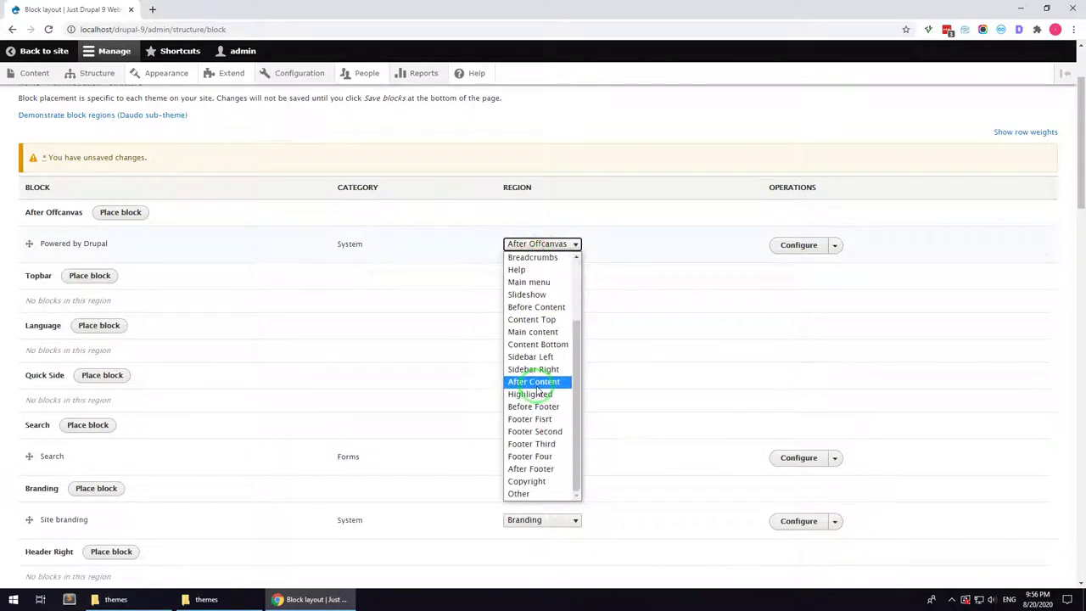
click(527, 482)
Move the Page title block from the Main content region to the Other region
scroll(400, 383, down, 4)
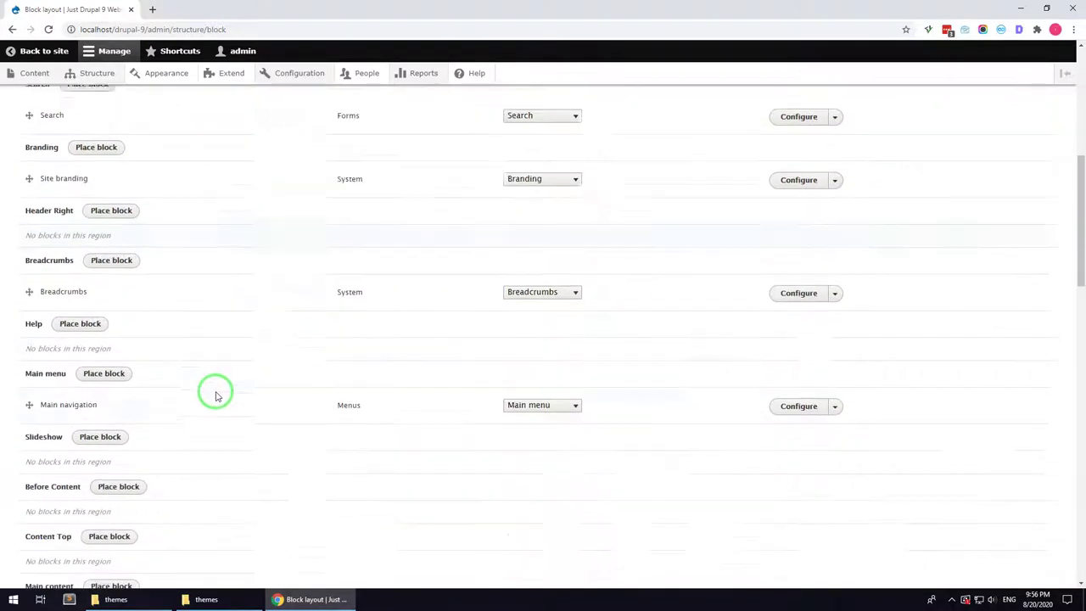
scroll(215, 396, down, 3)
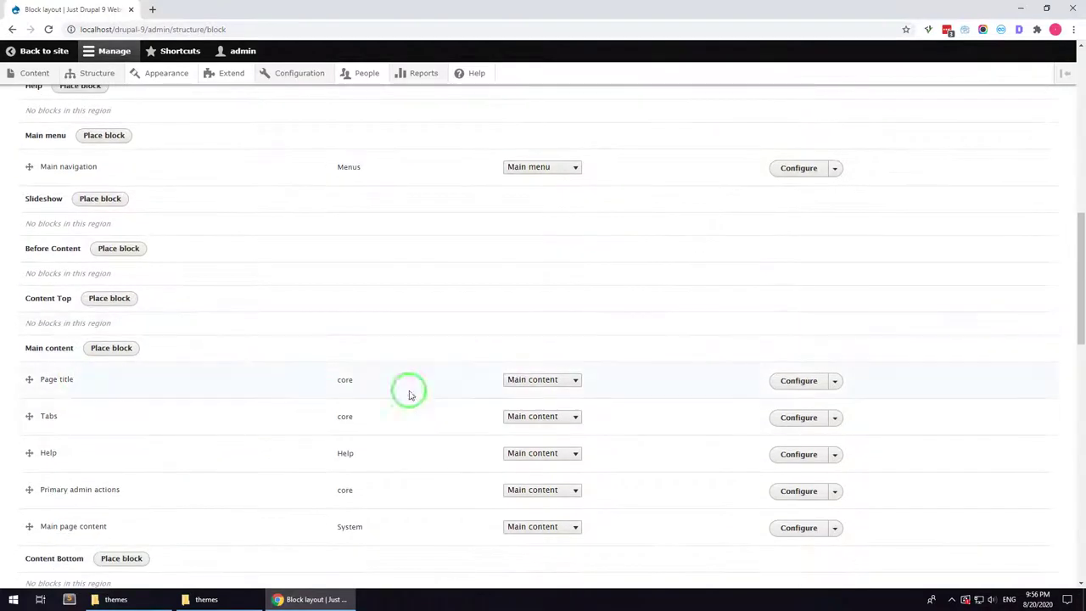
click(522, 382)
scroll(527, 356, down, 3)
click(528, 361)
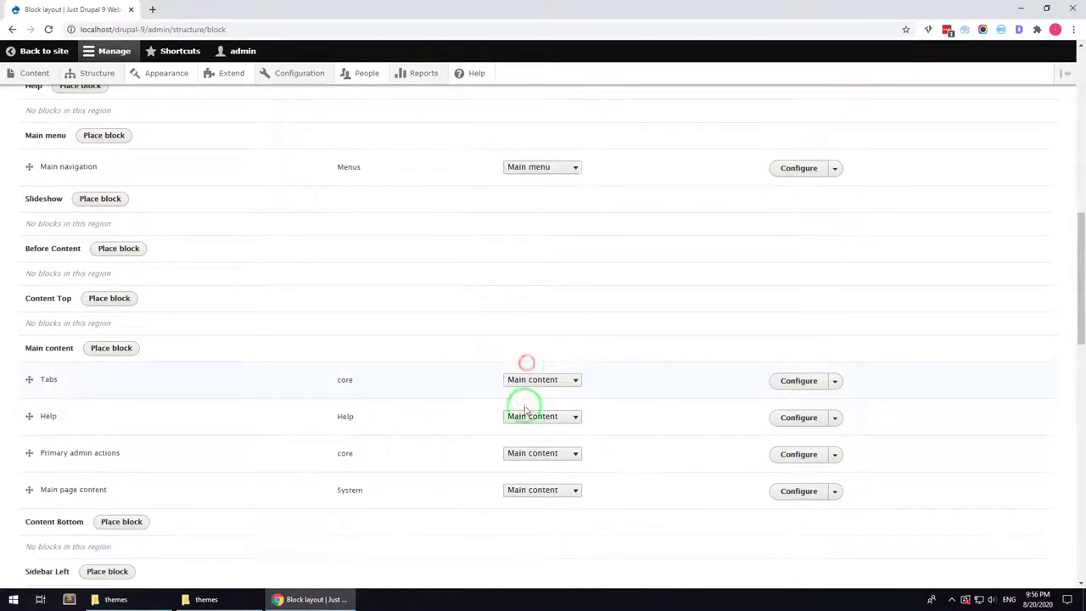
Move the Tabs, Help and Primary admin actions blocks from the Main content region to the Help region
scroll(526, 413, down, 1)
click(535, 324)
click(517, 435)
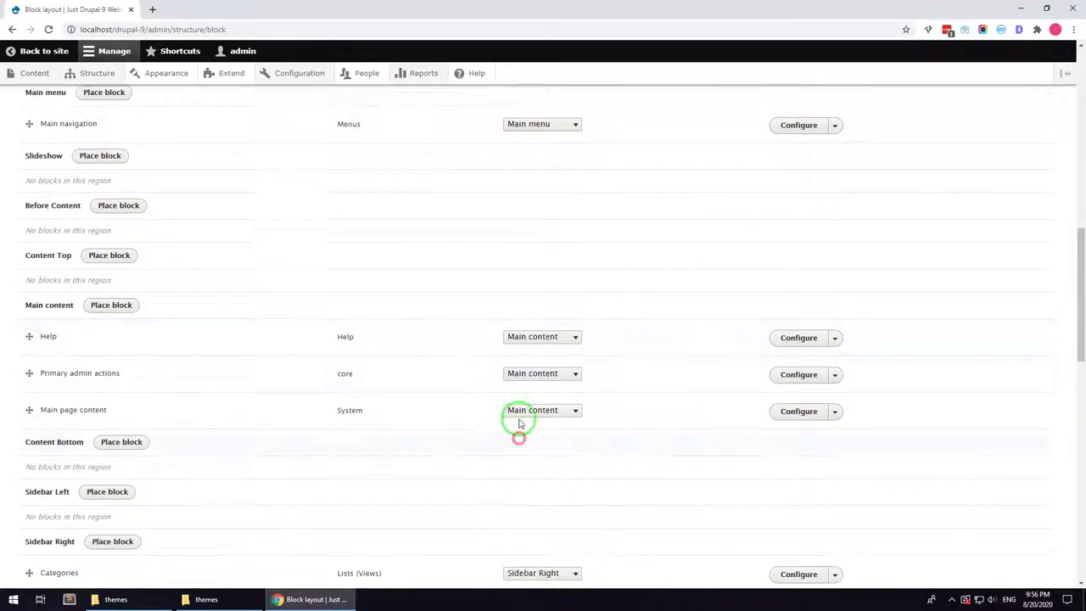
click(534, 338)
click(533, 186)
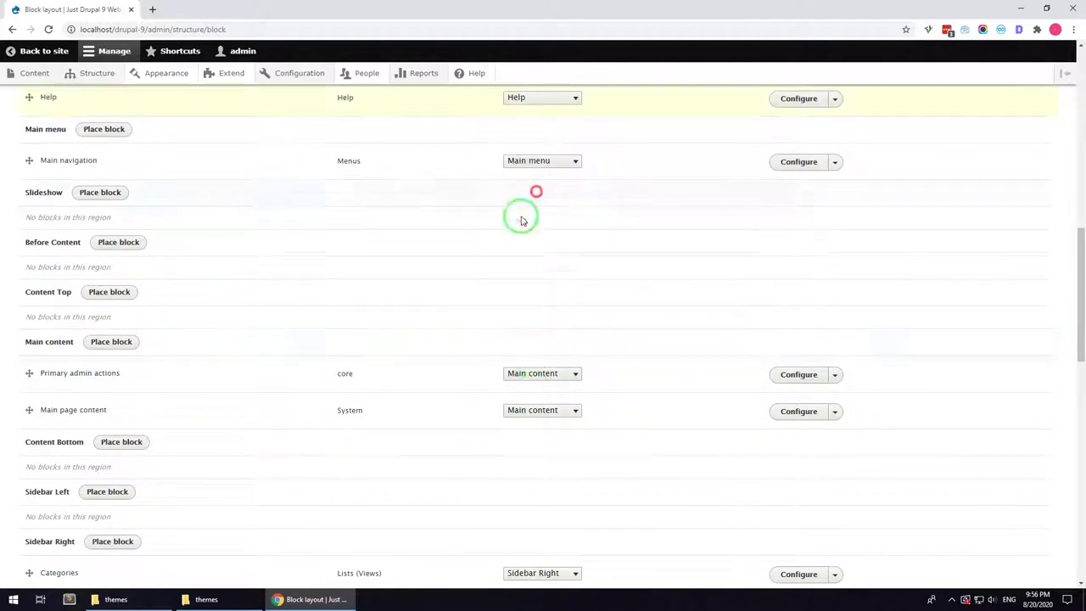
click(530, 376)
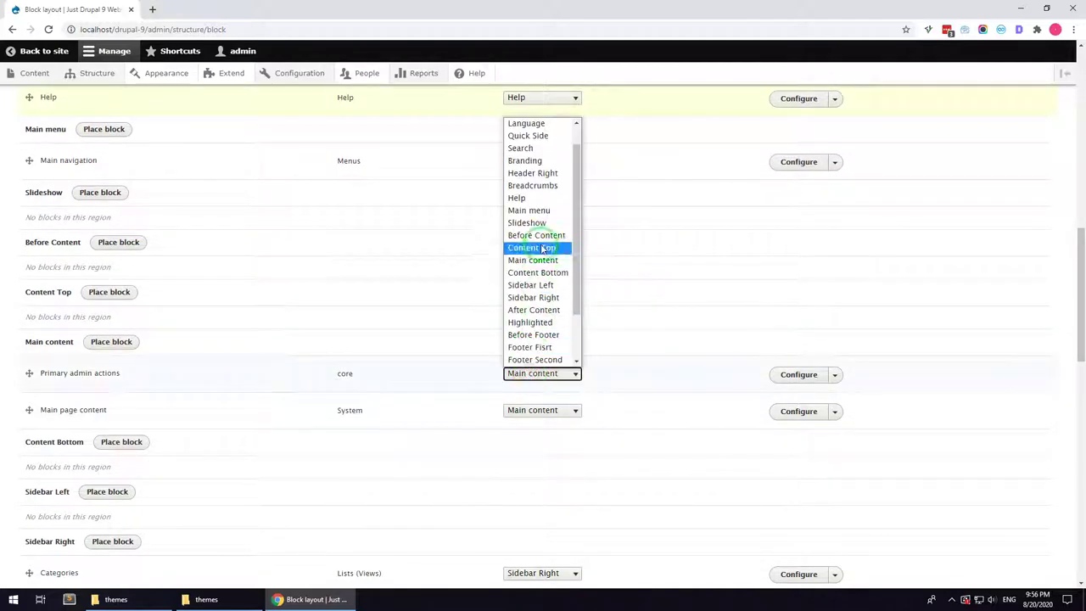
click(536, 195)
Move the Status messages block from the Highlighted region to the Help region and save the block layout
scroll(405, 401, down, 3)
scroll(408, 397, down, 3)
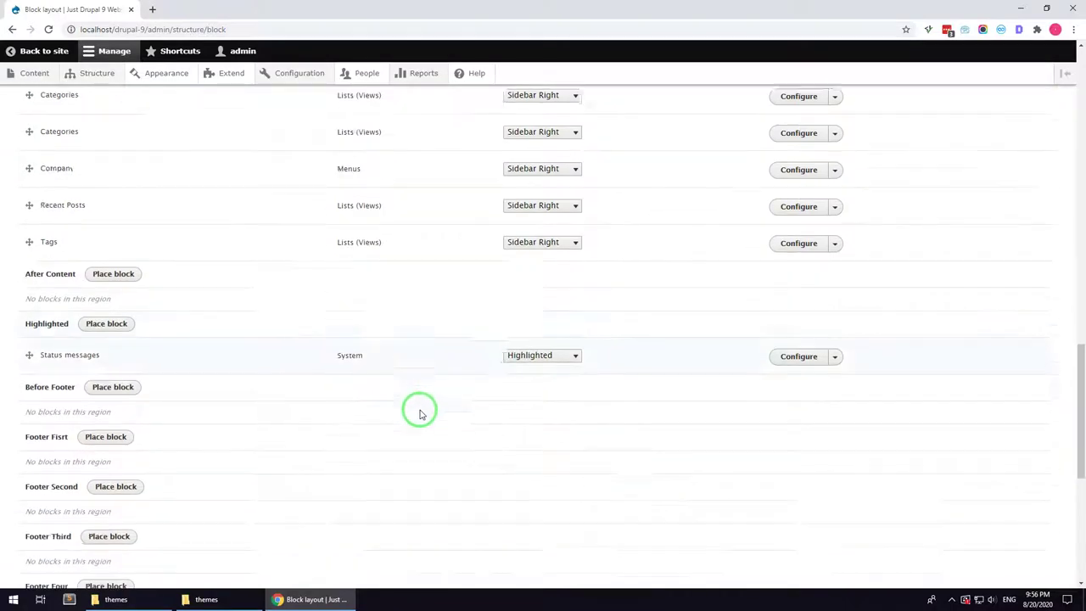
click(524, 325)
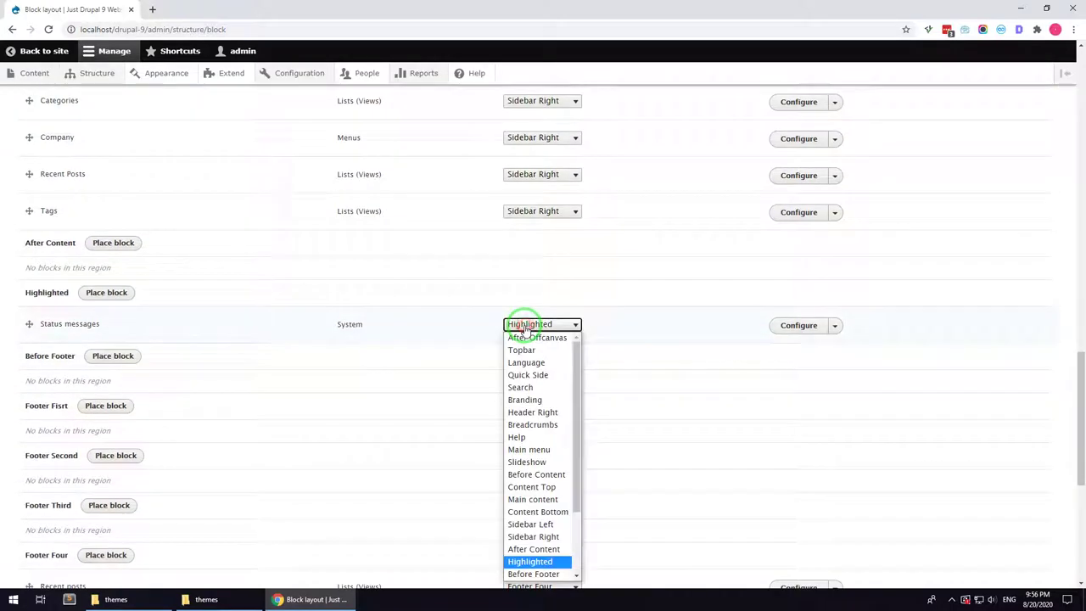
click(533, 437)
scroll(318, 463, down, 3)
scroll(322, 461, down, 2)
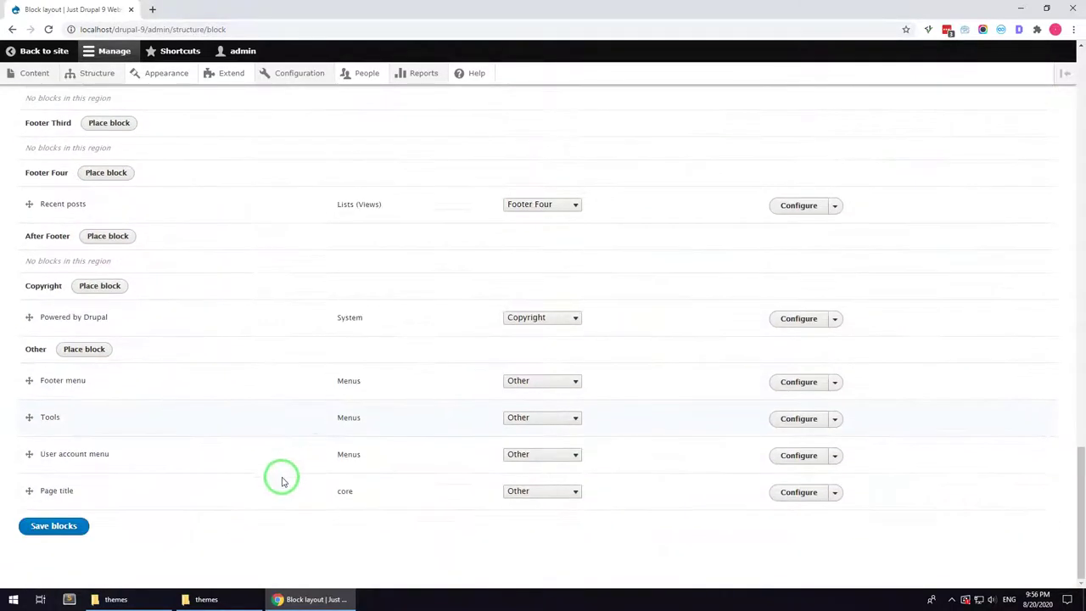
click(65, 526)
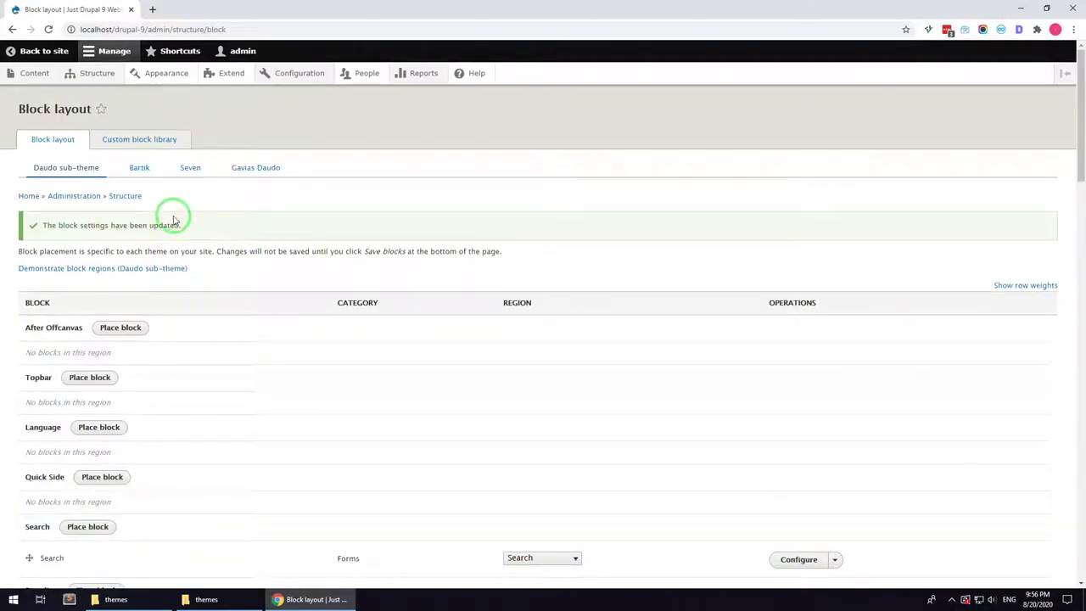
Start a new Basic page in the site's content and title it Home Page
click(41, 75)
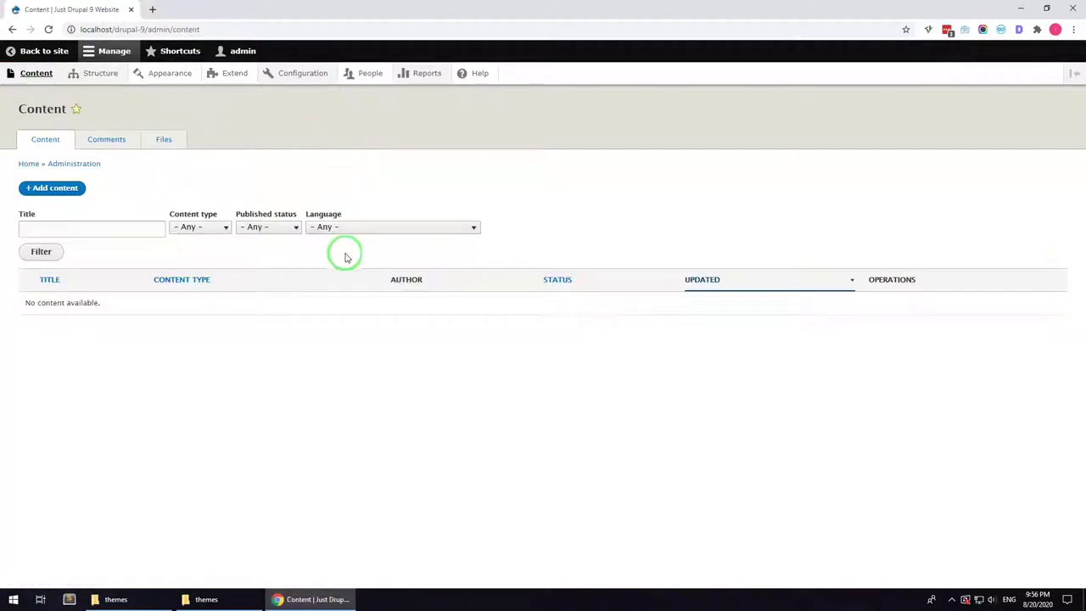
click(72, 190)
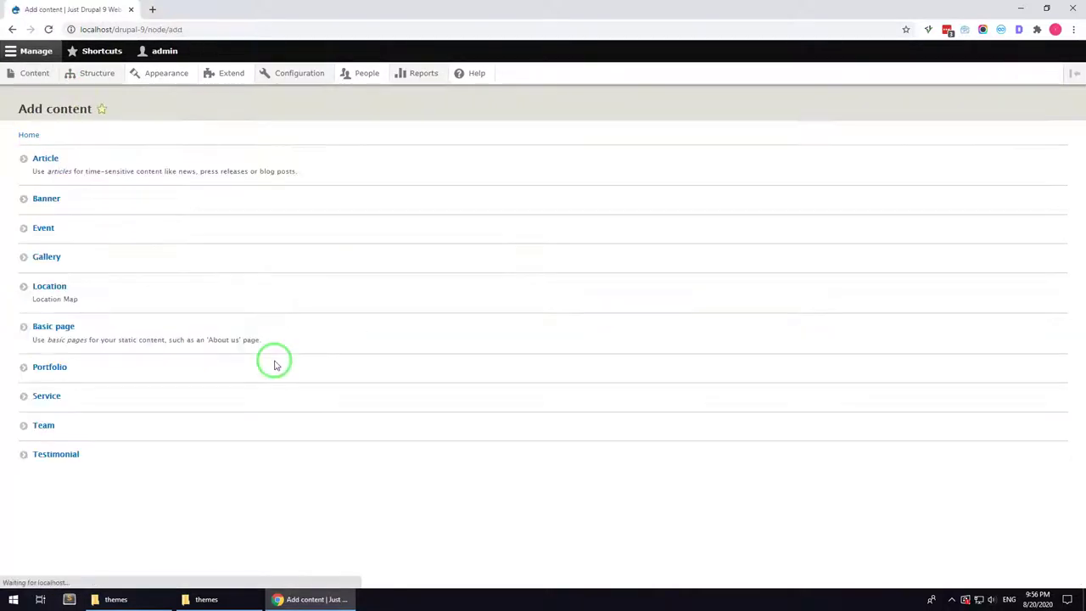
click(67, 330)
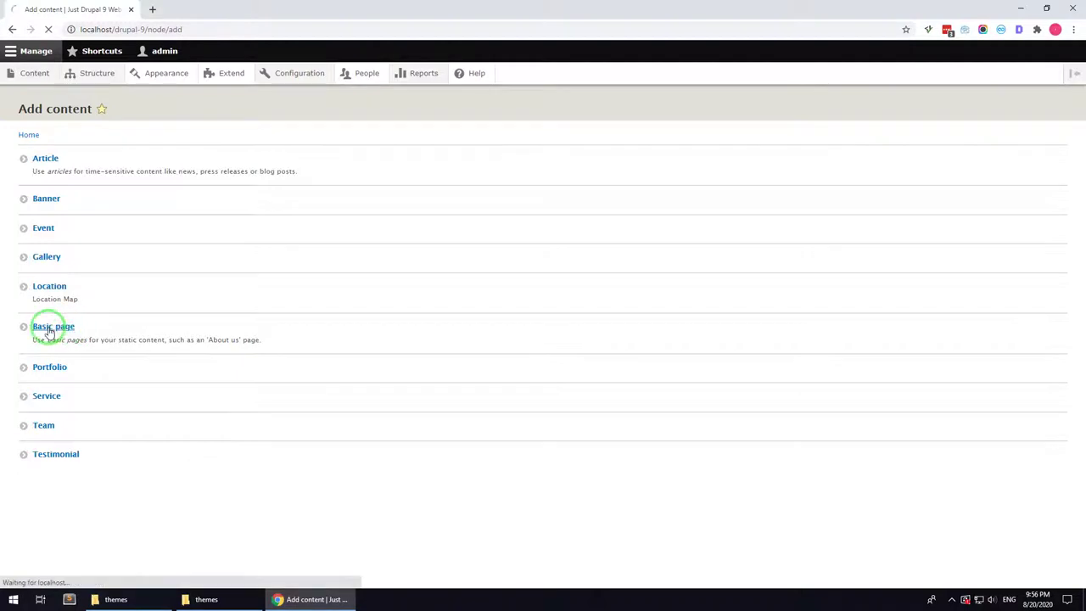
click(143, 169)
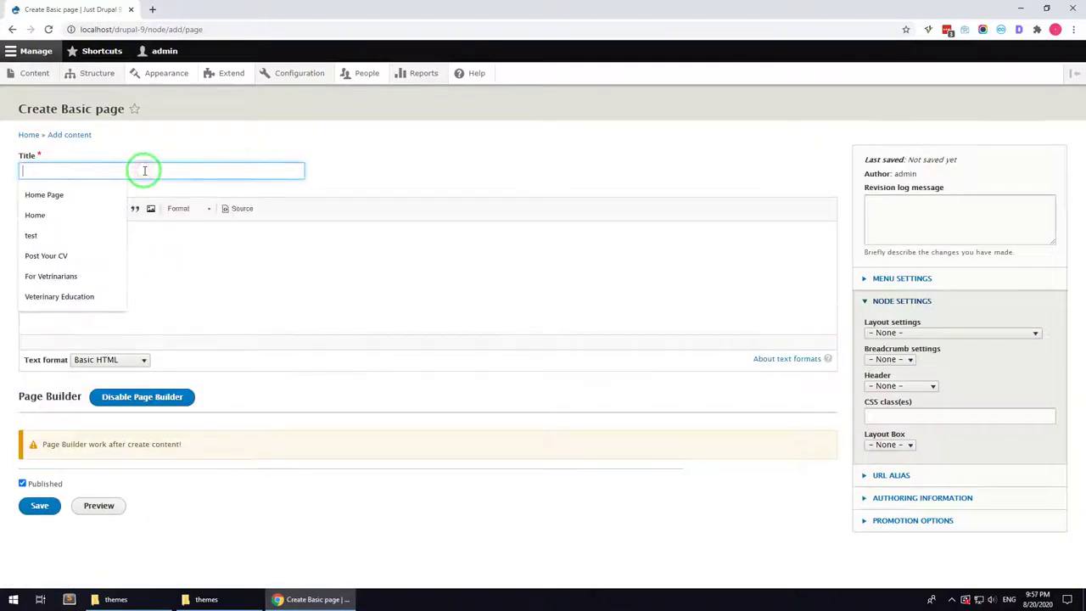
click(44, 195)
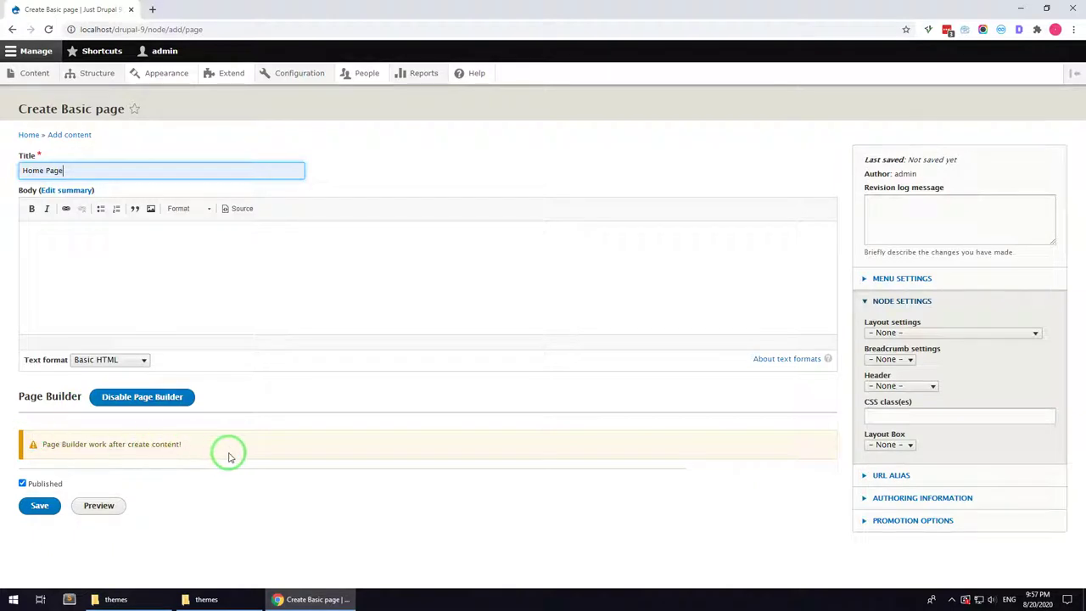
Set the page layout to "Fullwith no sidebar (use for block builder)" with CSS class hidden-title, and save the page
click(872, 333)
click(887, 356)
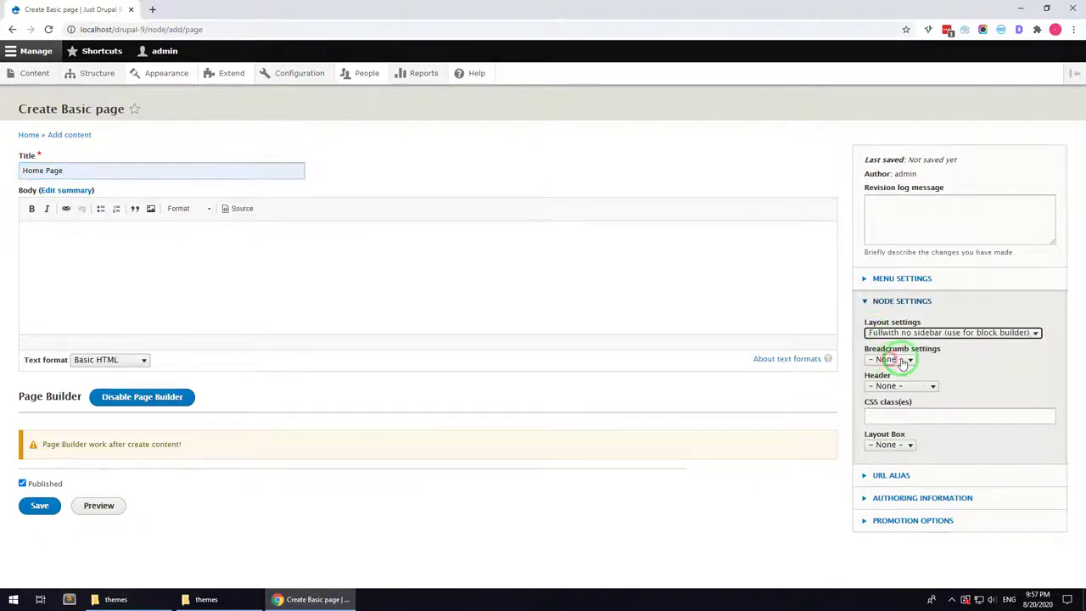
click(895, 411)
click(886, 435)
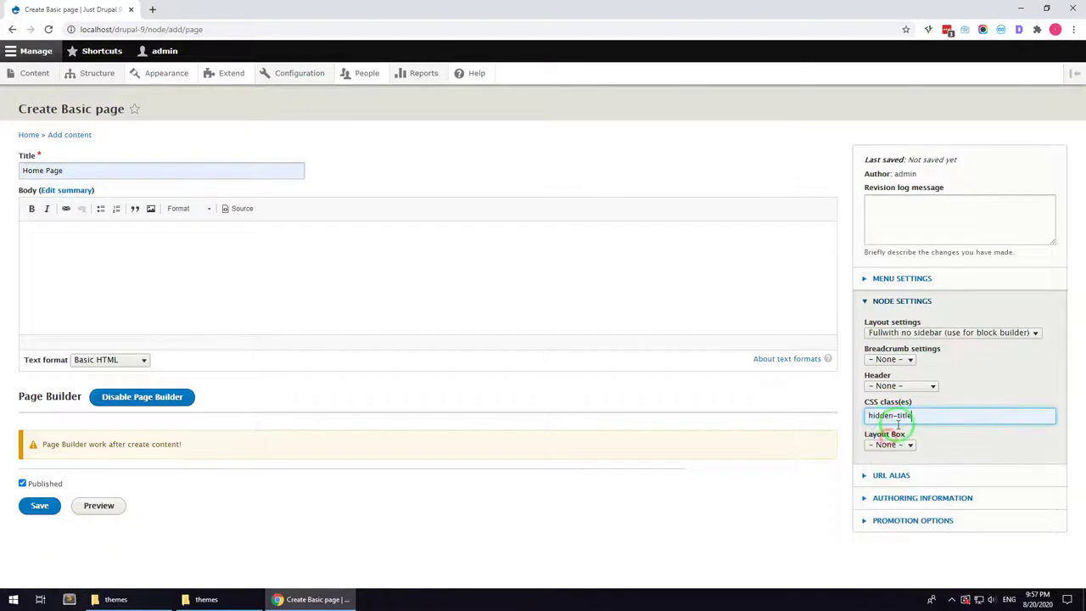
click(40, 506)
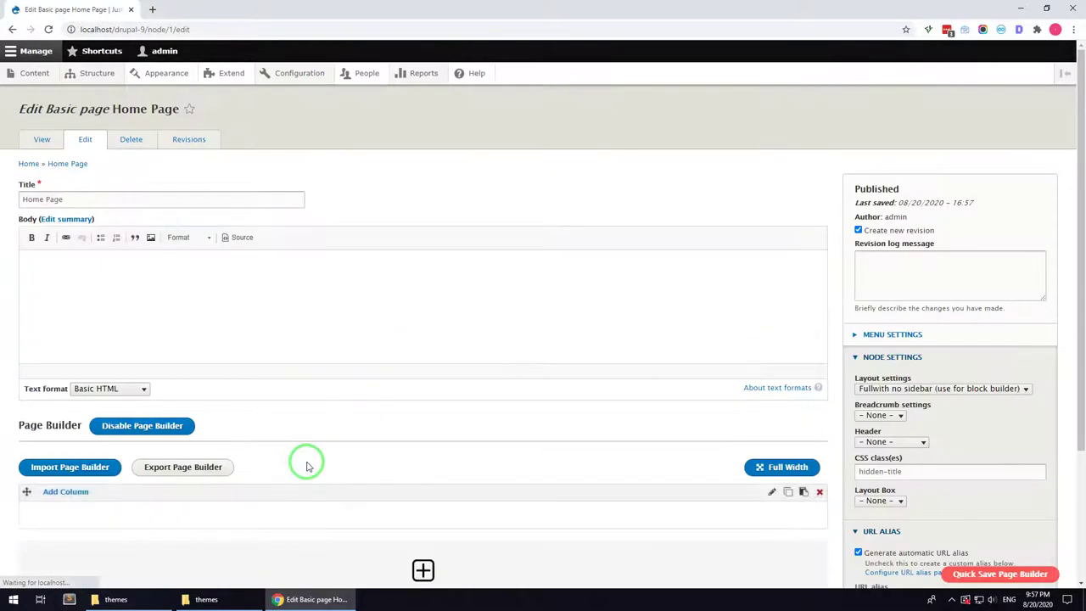
Open the page builder import for Home Page, and switch to File Explorer to extract export_pagebuilder_files.zip in the theme package folder
scroll(307, 465, down, 2)
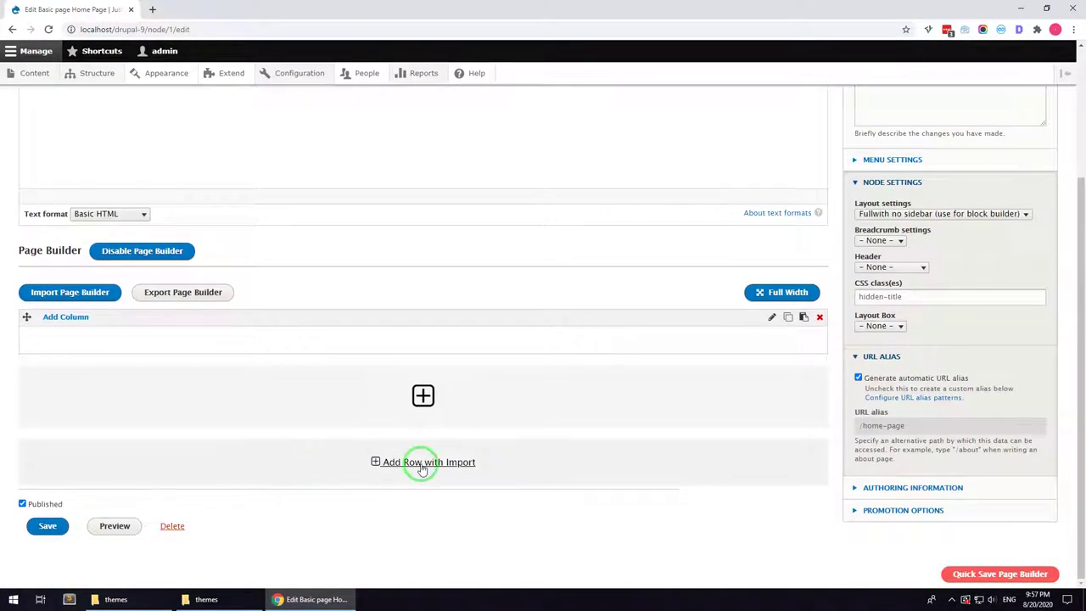
click(75, 294)
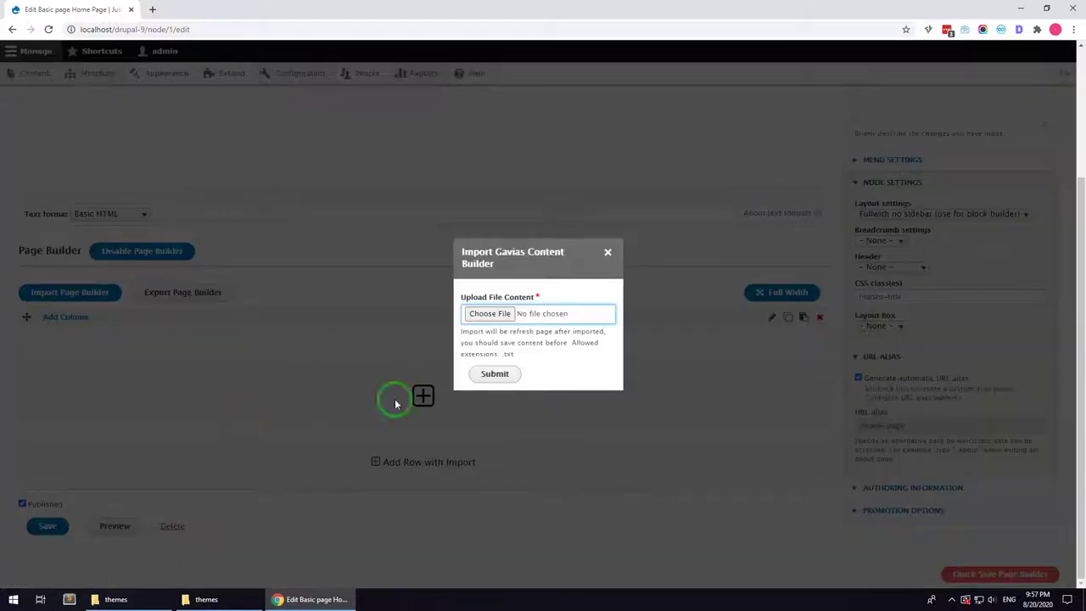
click(206, 600)
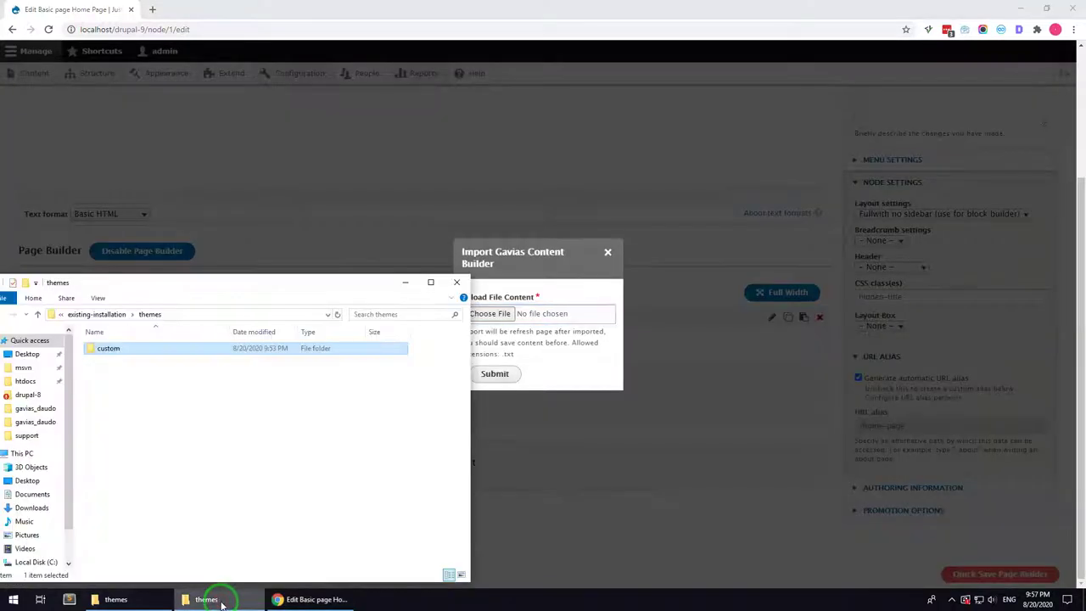
click(110, 314)
click(169, 314)
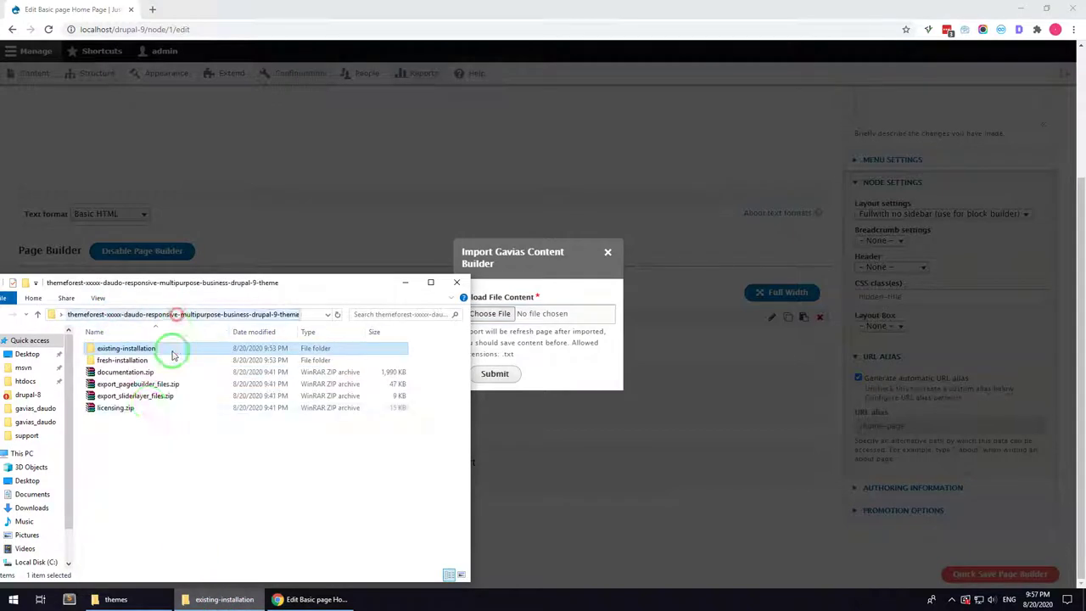
click(129, 386)
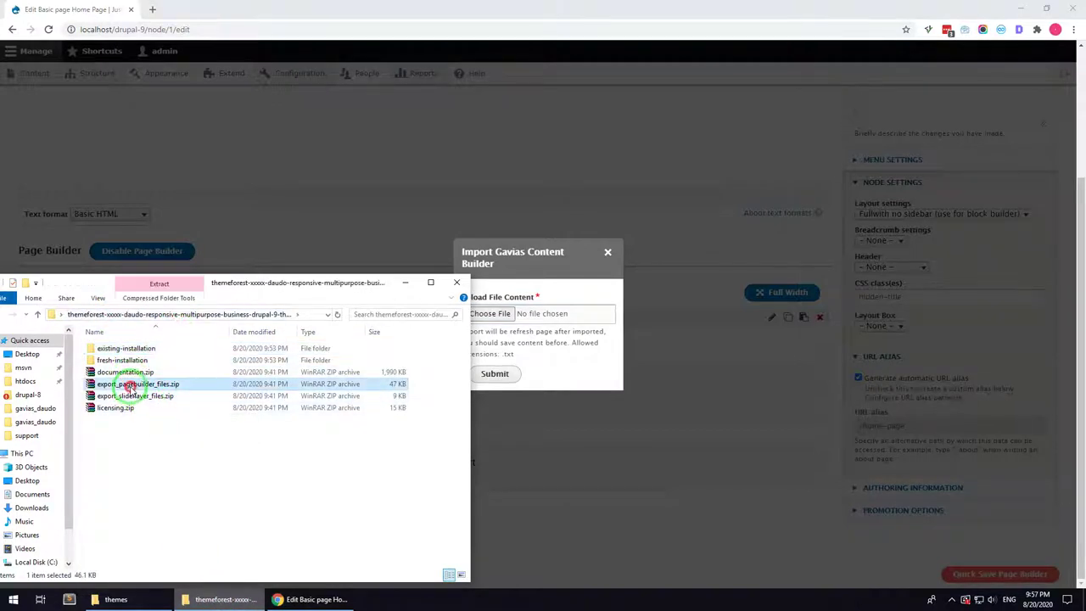
right_click(130, 386)
click(198, 428)
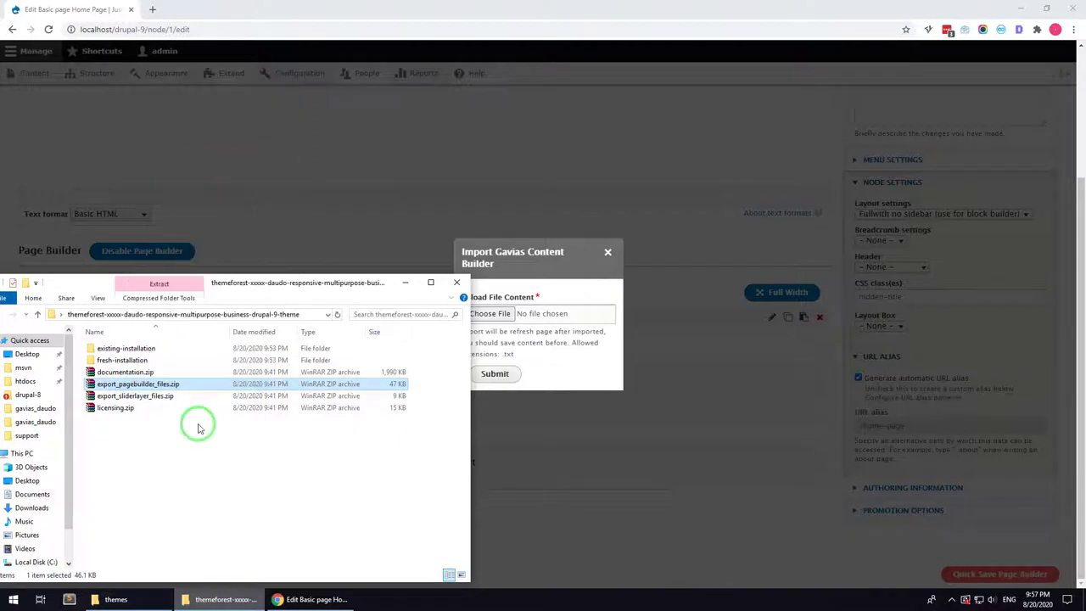
Import home-1.txt from the extracted export_pagebuilder_files folder into the Home Page's page builder
double_click(140, 360)
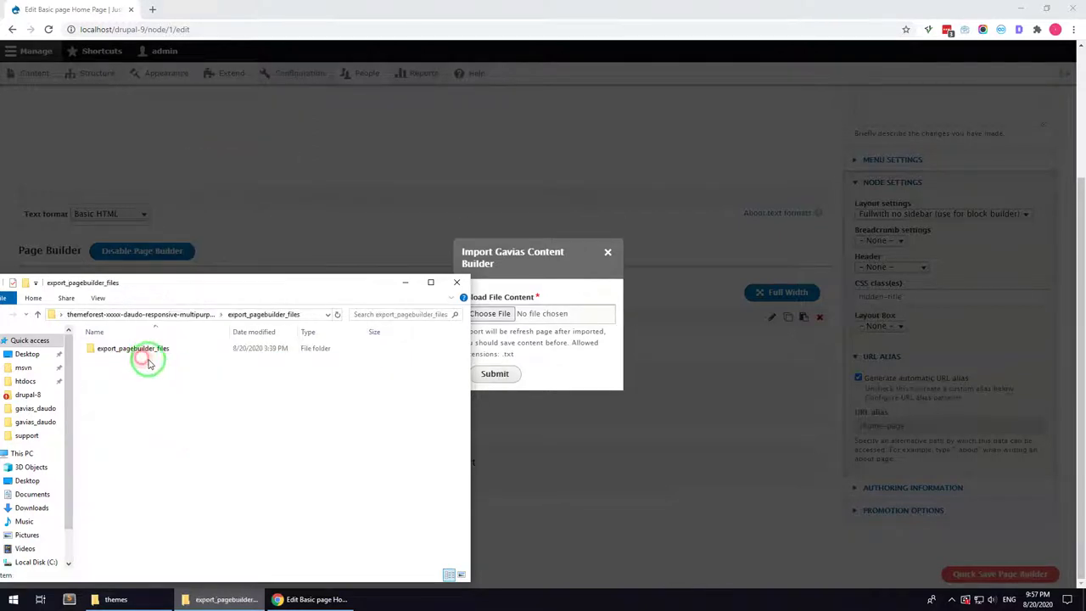
double_click(138, 348)
scroll(131, 437, down, 3)
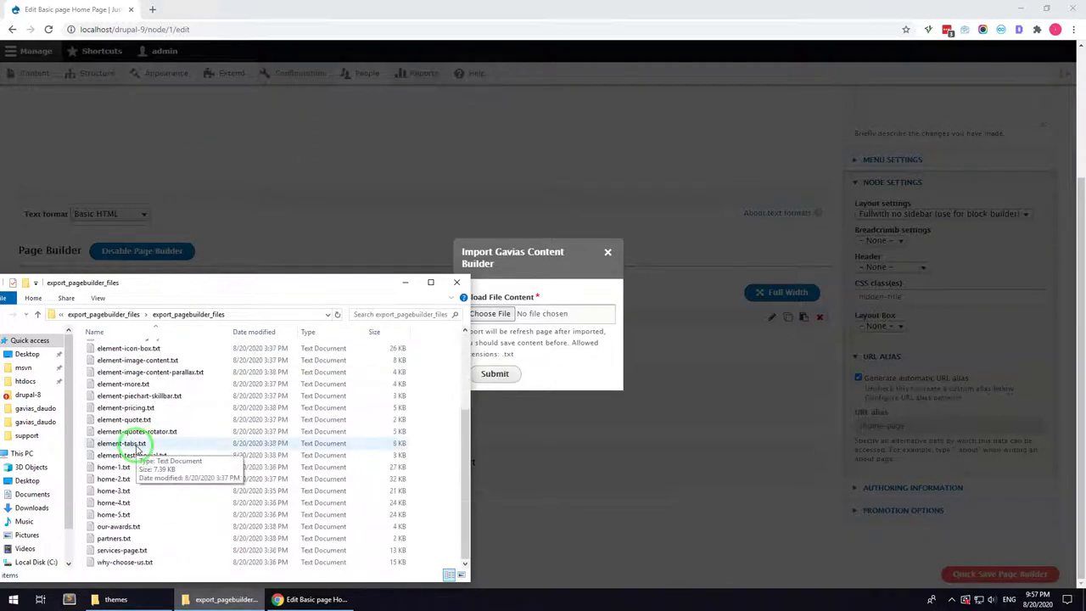
click(100, 468)
drag(100, 471, 508, 330)
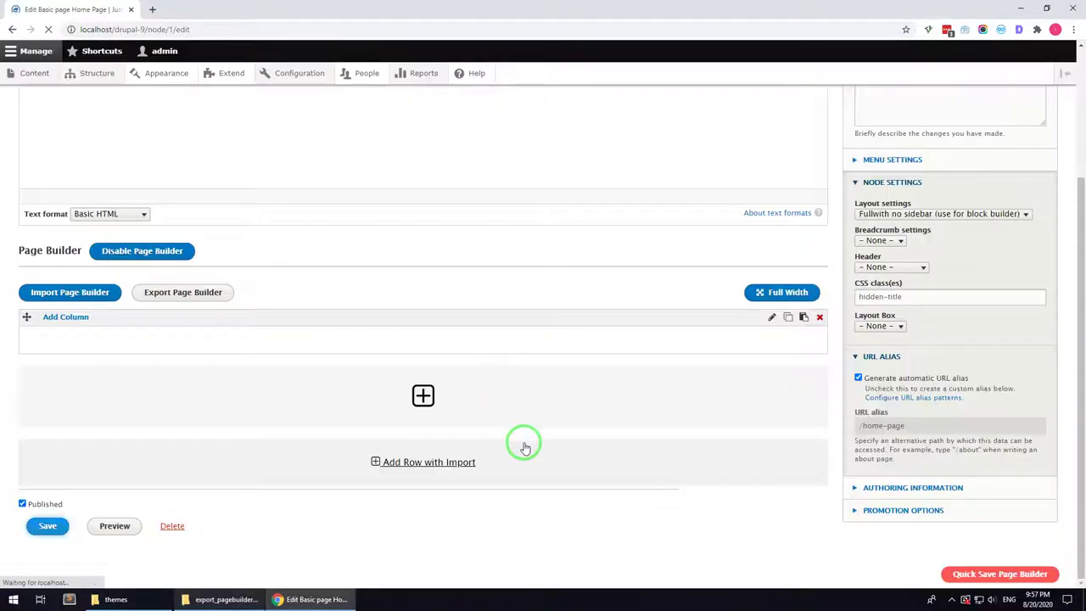
Quick-save the imported page builder content and review the Home Page from start to end in a new browser tab
scroll(257, 416, down, 3)
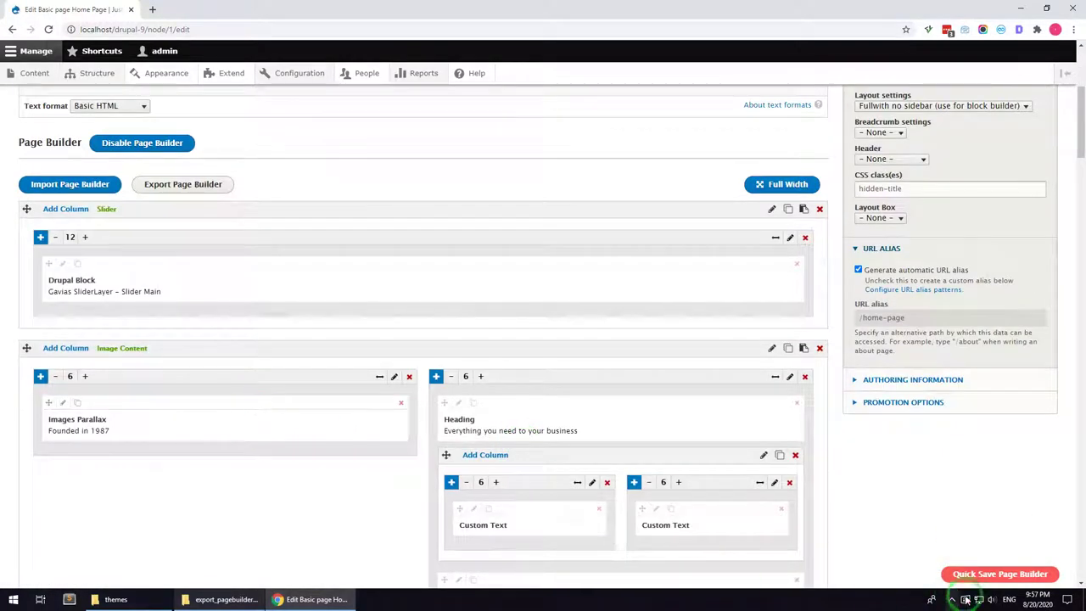
click(976, 574)
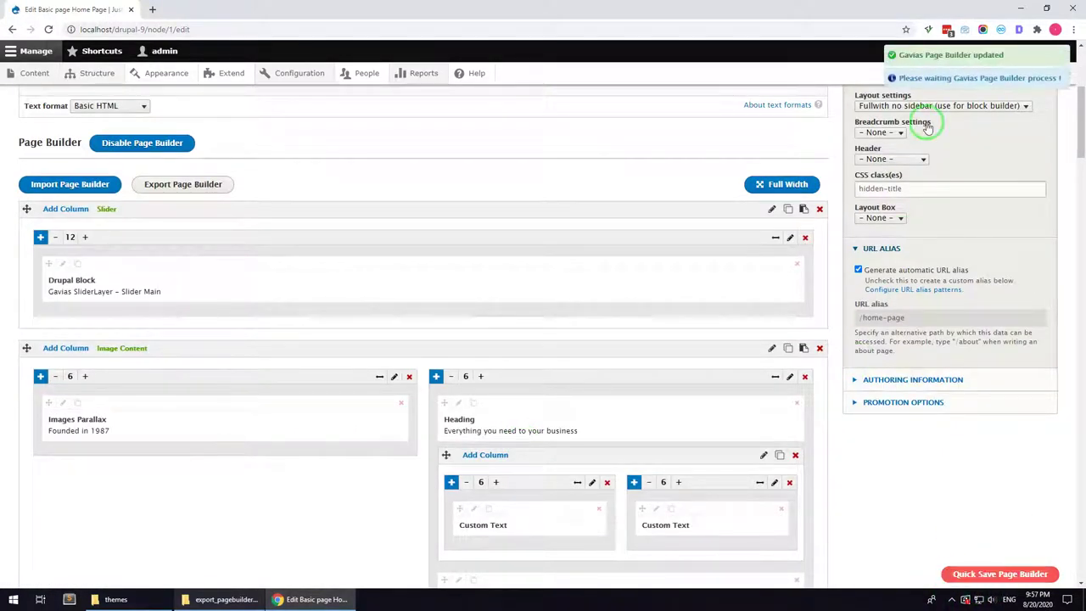
scroll(235, 419, up, 3)
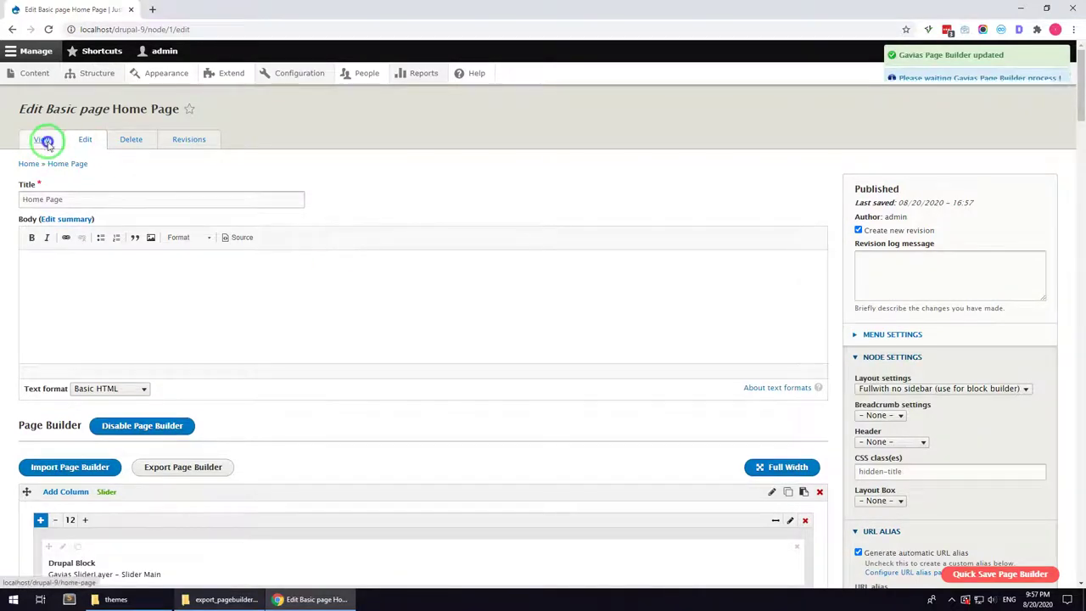
right_click(46, 142)
click(85, 150)
key(ctrl+Tab)
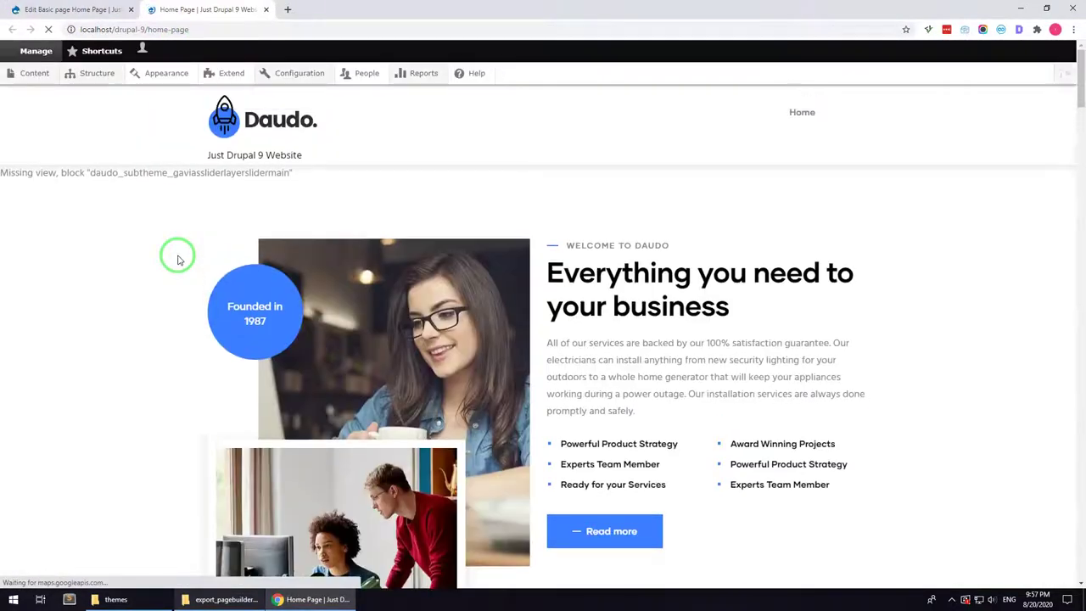
scroll(245, 295, down, 20)
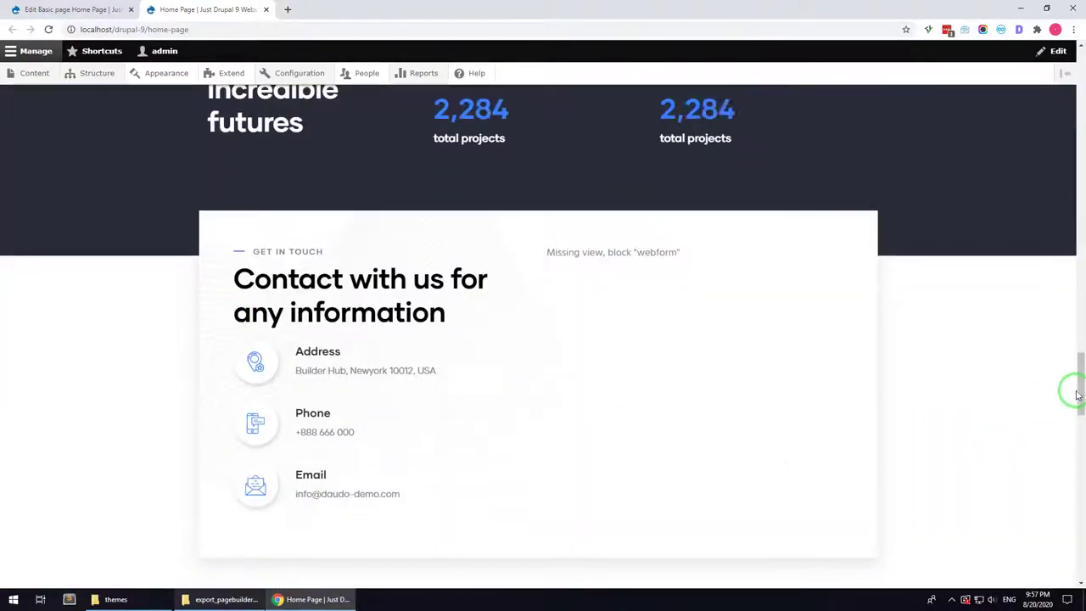
drag(1074, 388, 1076, 82)
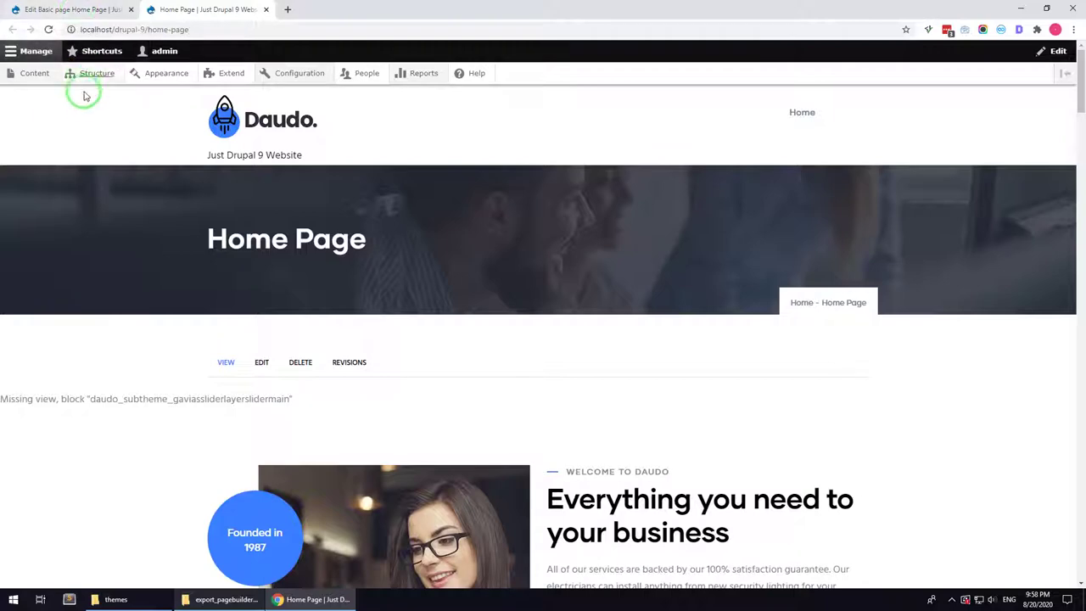
Set the Home Page's breadcrumb settings to Disable in its edit form and save the page
click(97, 7)
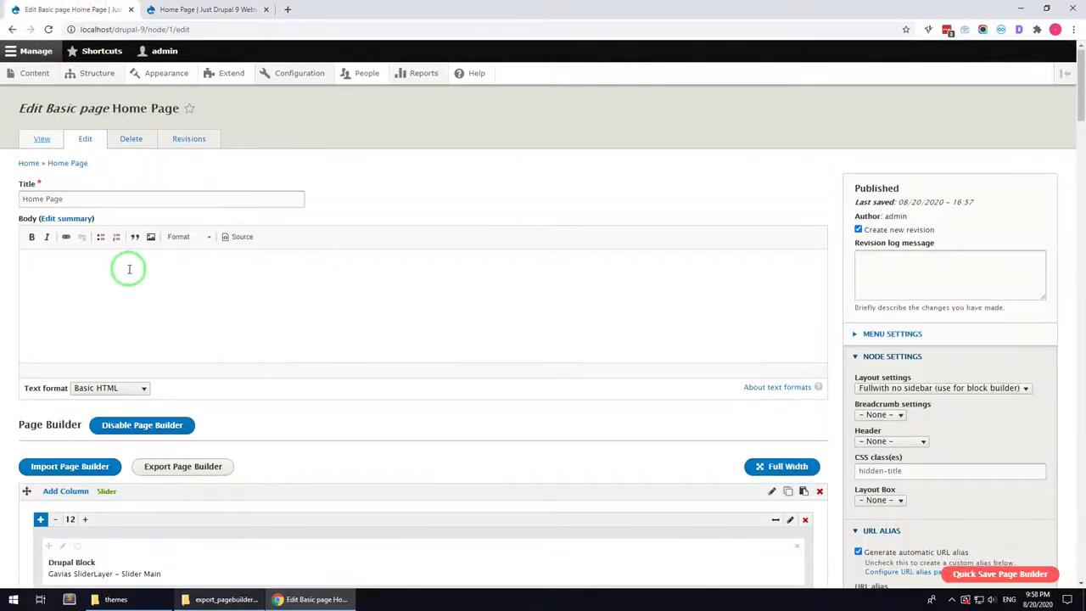
scroll(129, 270, down, 2)
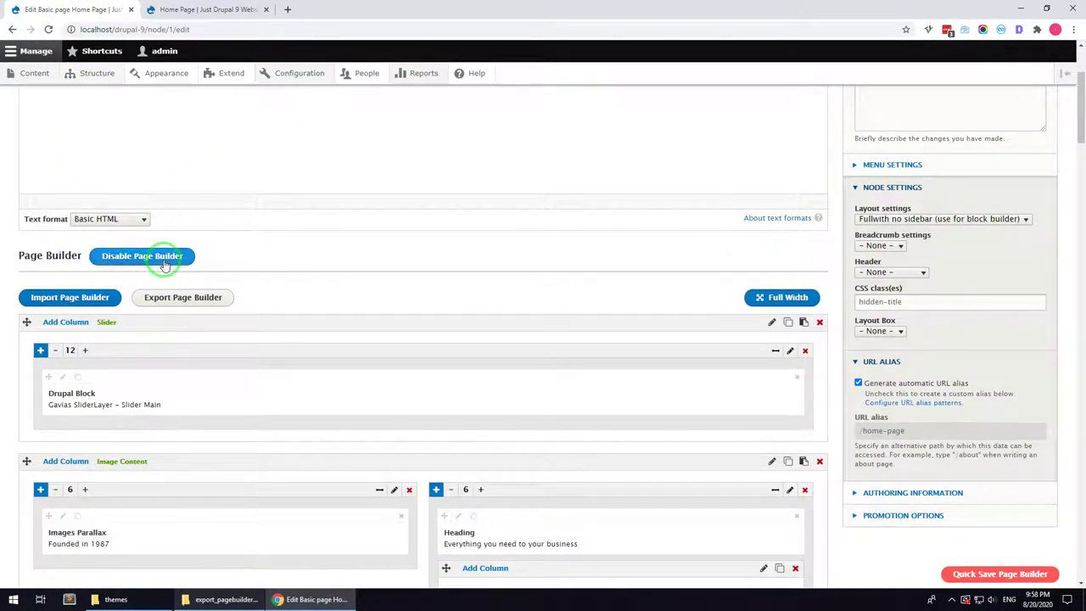
scroll(163, 212, up, 1)
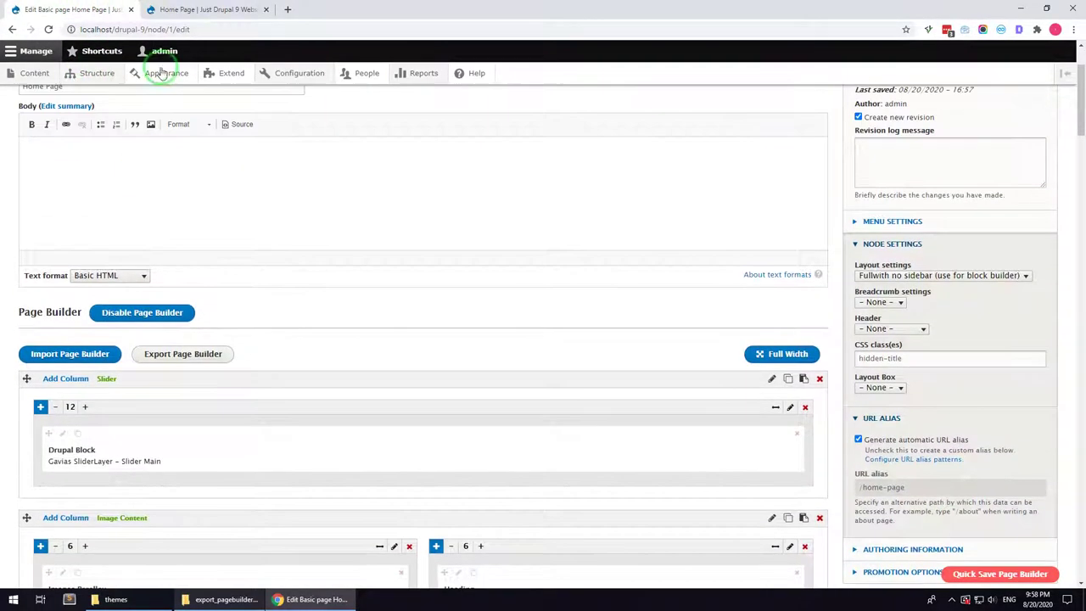
click(923, 276)
click(925, 278)
click(876, 304)
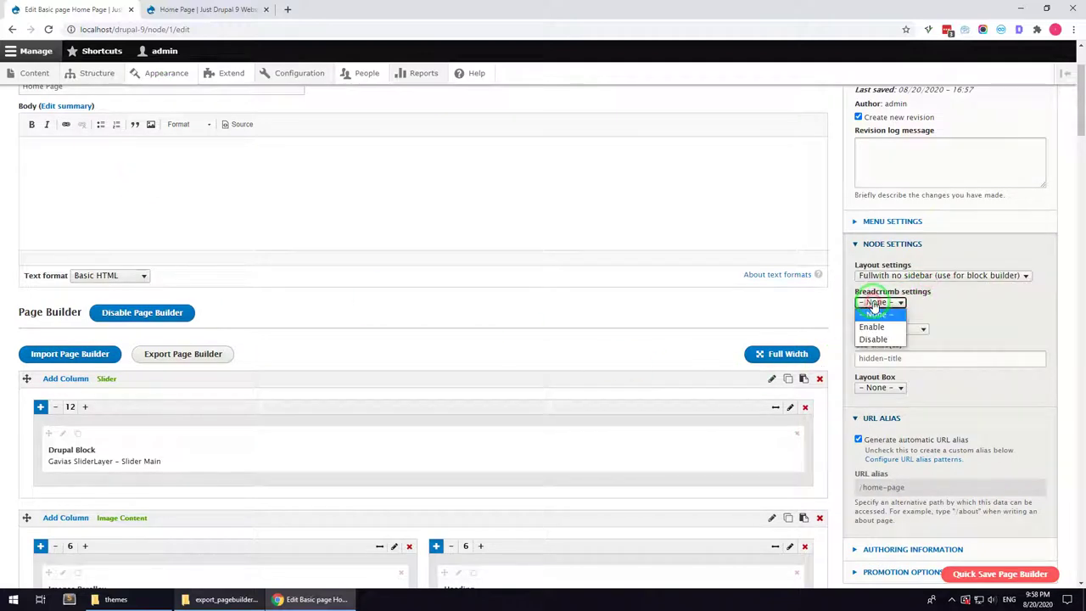
click(874, 339)
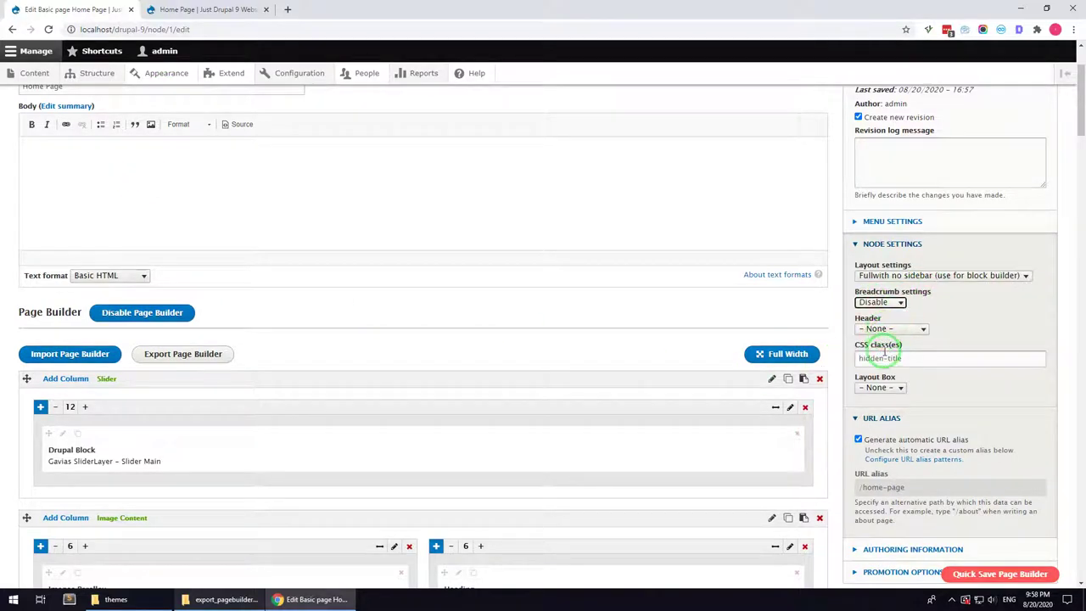
scroll(47, 560, down, 20)
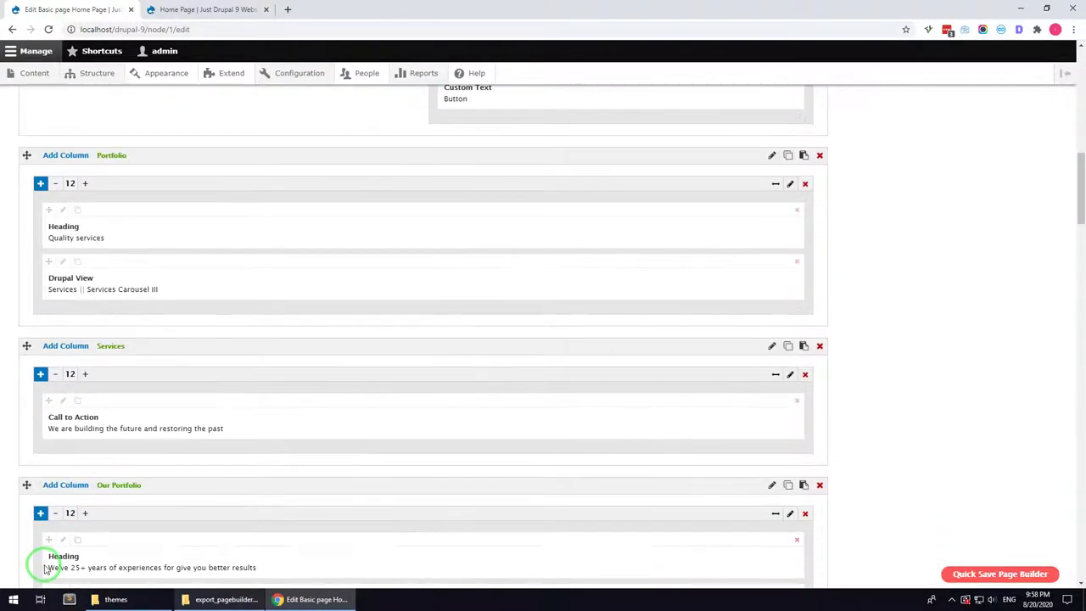
scroll(47, 567, down, 20)
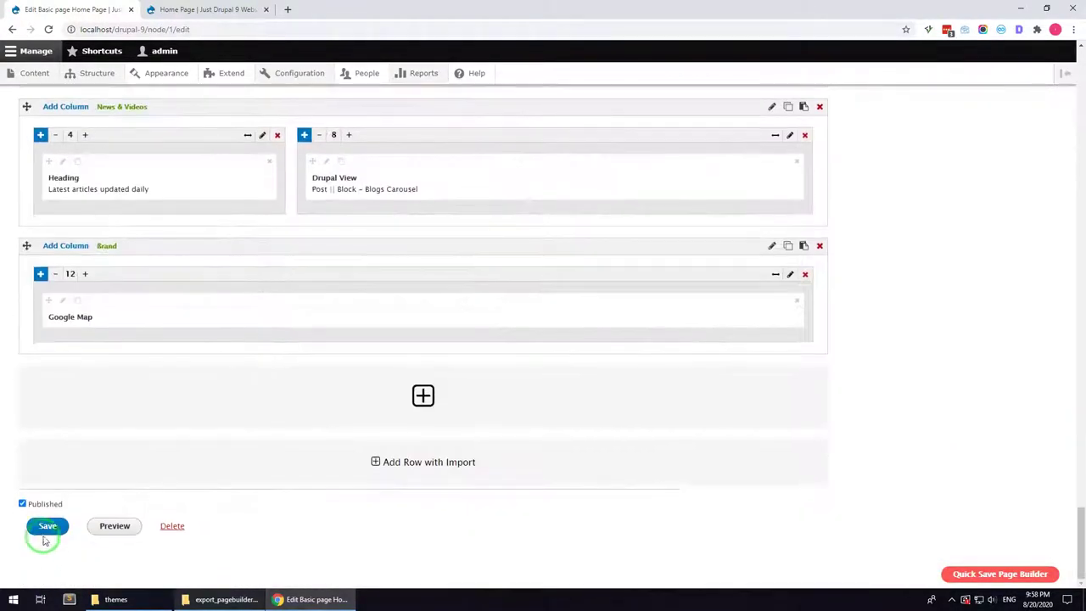
click(45, 536)
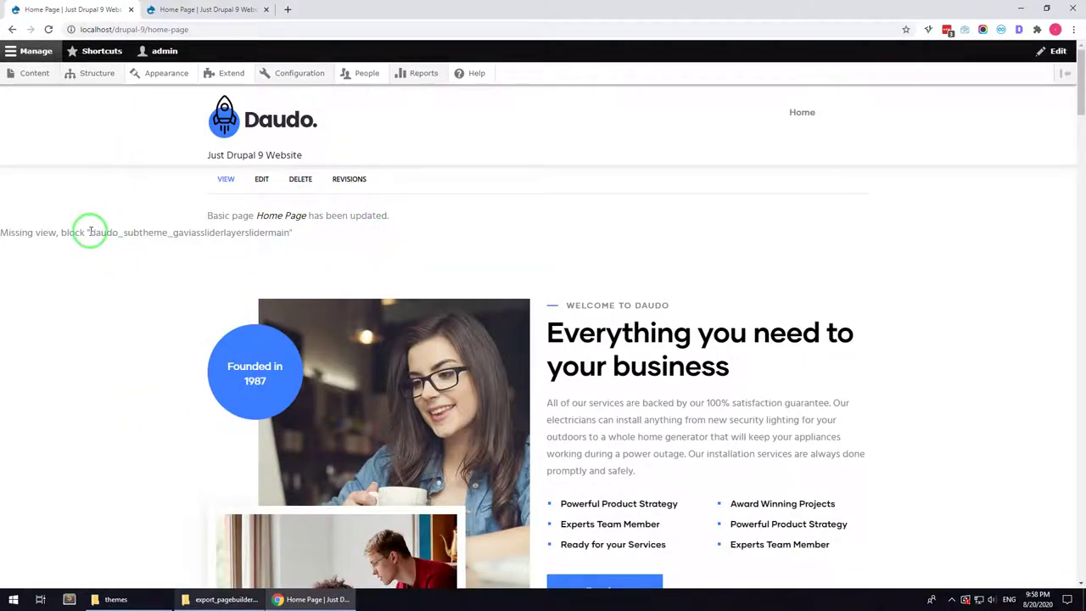
Add a slider group titled "Slider main" in Gavias Slider Layer and save it
drag(90, 231, 296, 232)
click(178, 286)
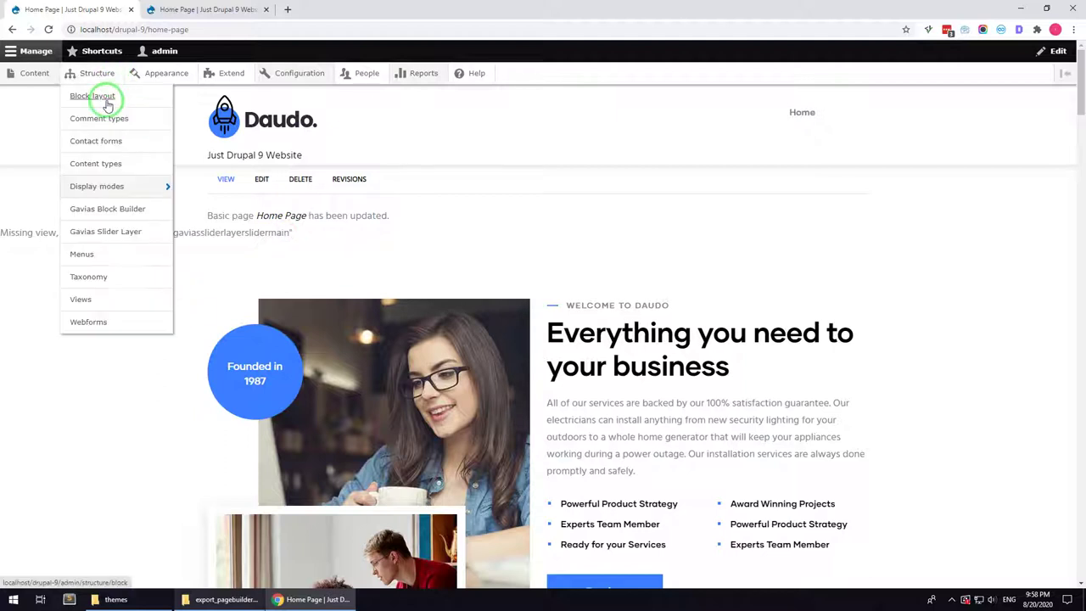
click(93, 96)
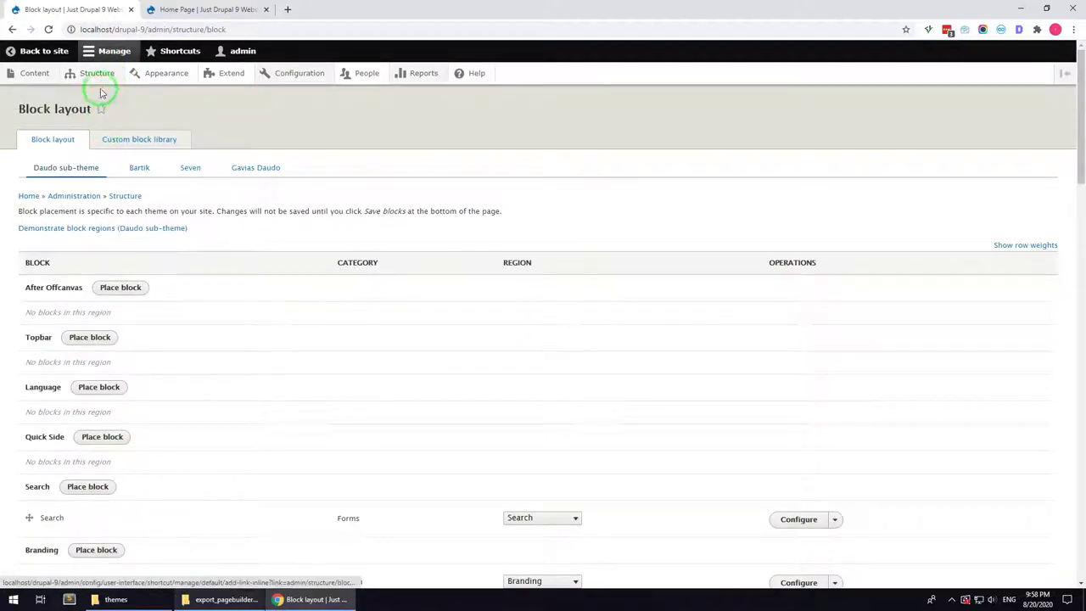
mouse_move(100, 89)
click(107, 230)
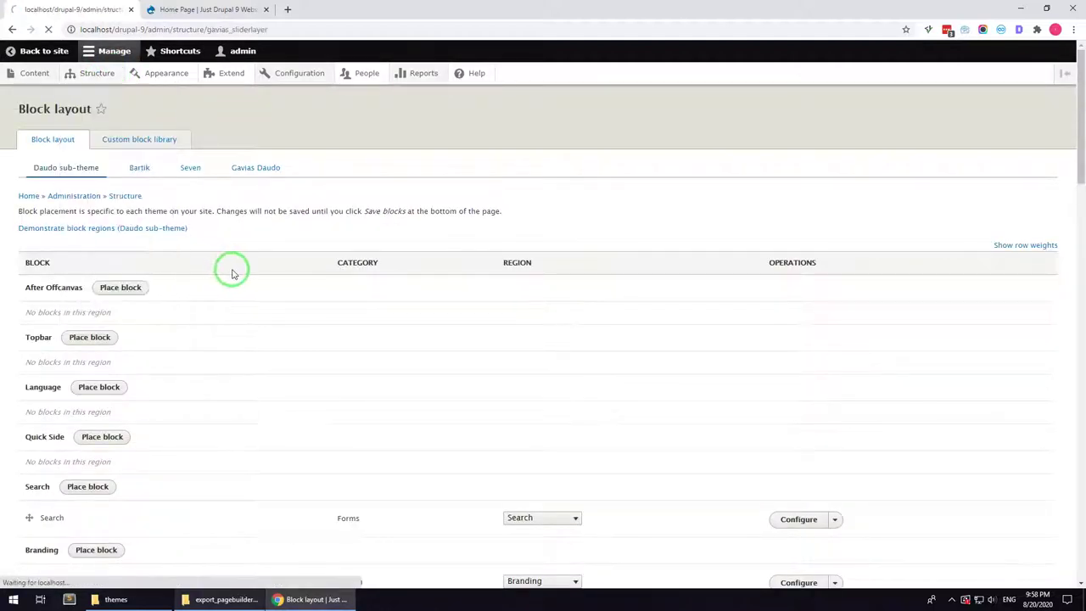
click(111, 209)
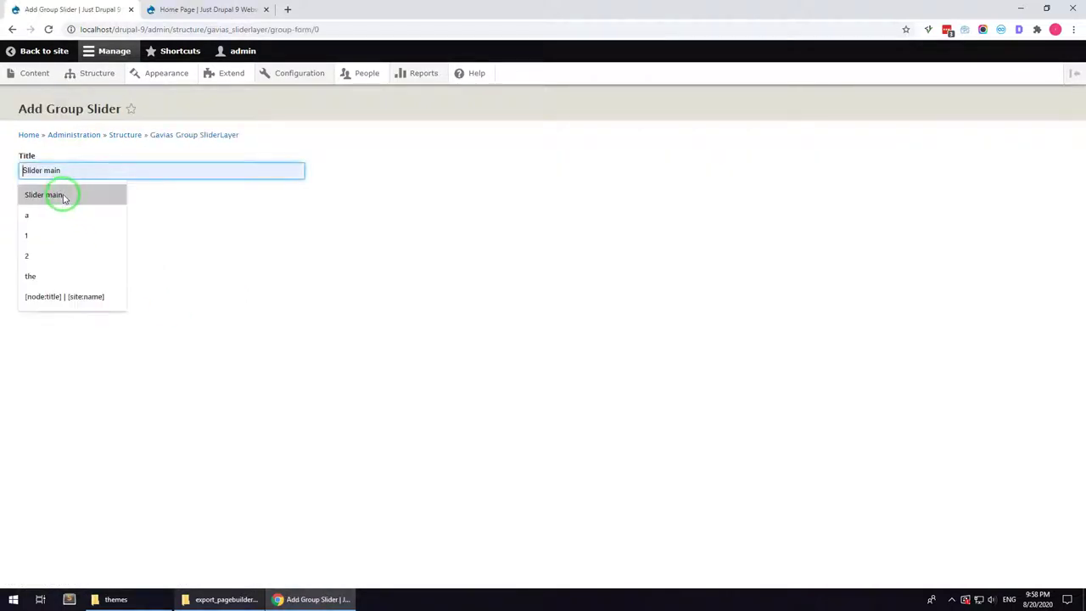
click(63, 194)
click(46, 193)
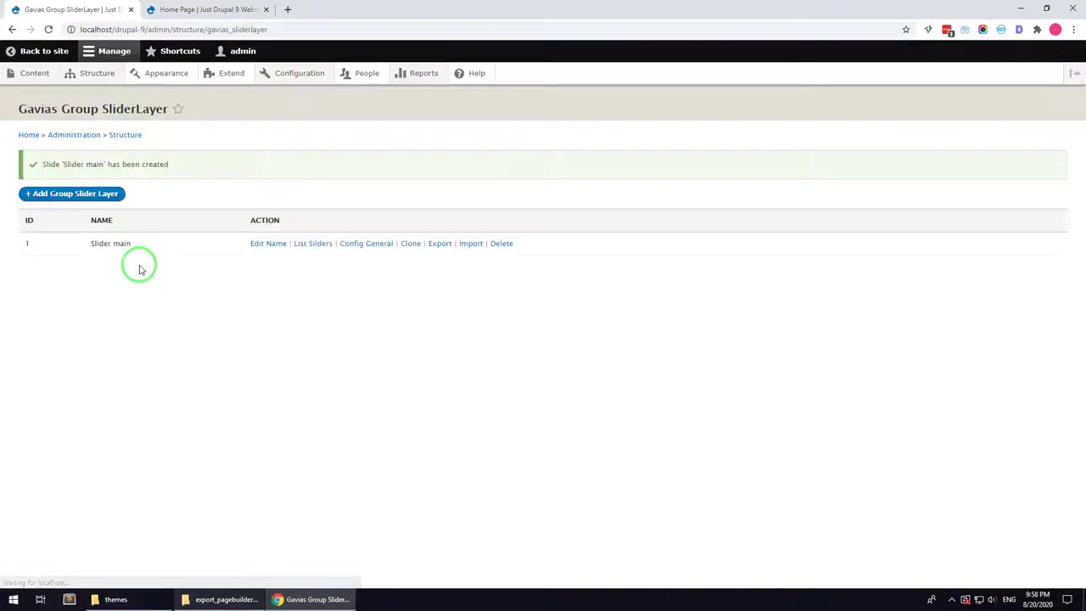
Open the import form for the Slider main group, and extract export_sliderlayer_files.zip in the theme package folder using File Explorer
click(460, 245)
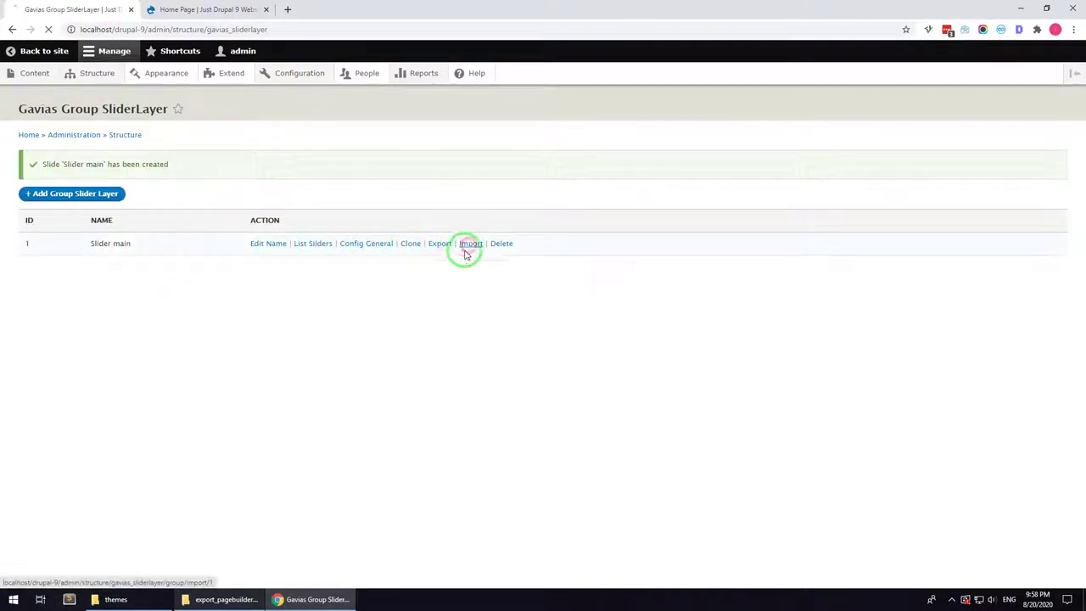
click(203, 598)
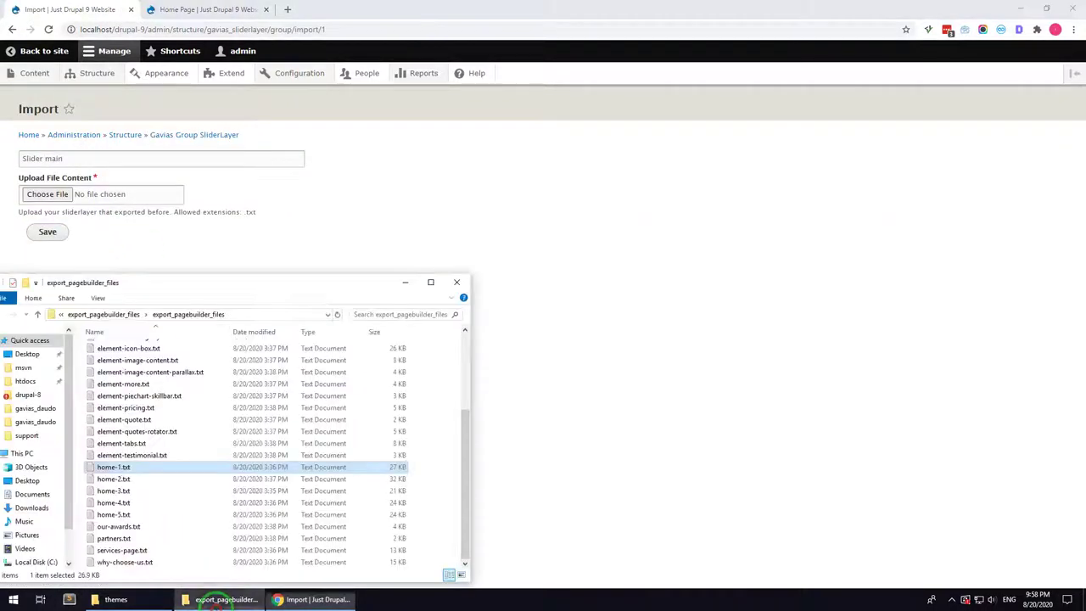
click(119, 315)
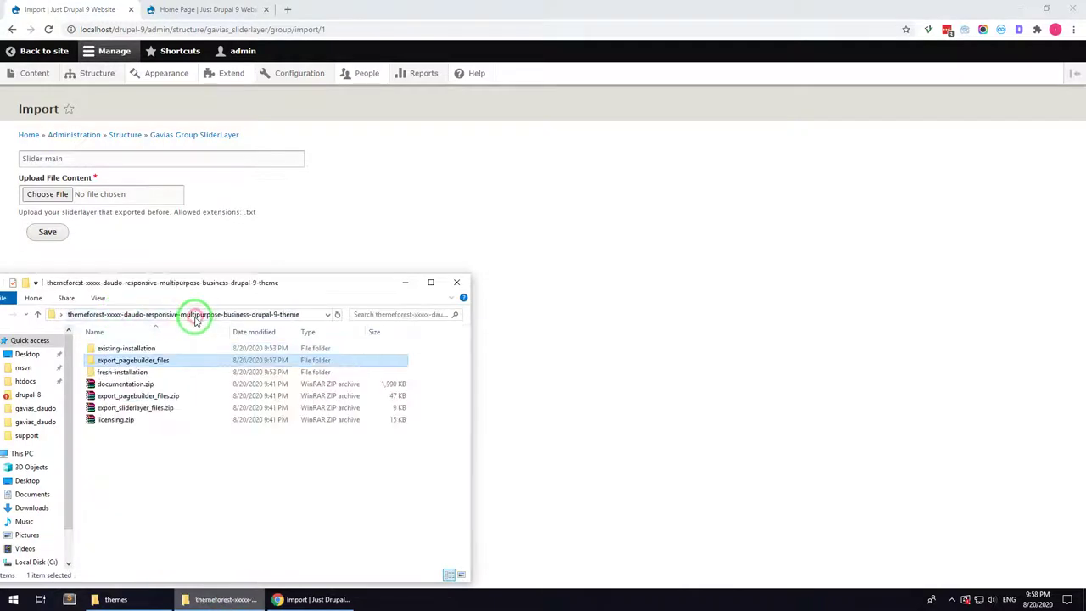
right_click(132, 409)
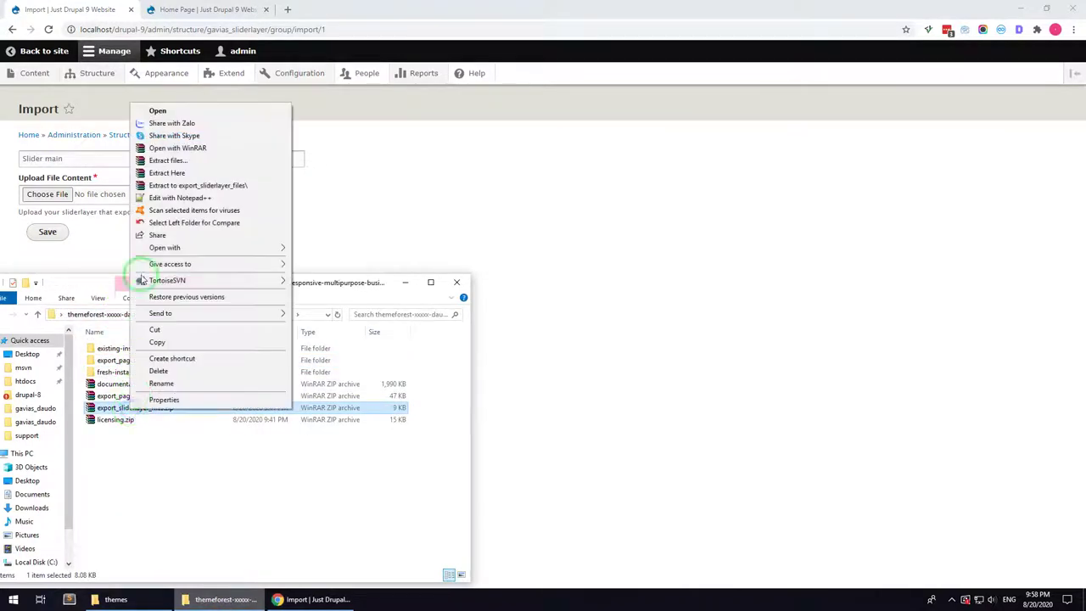
click(160, 188)
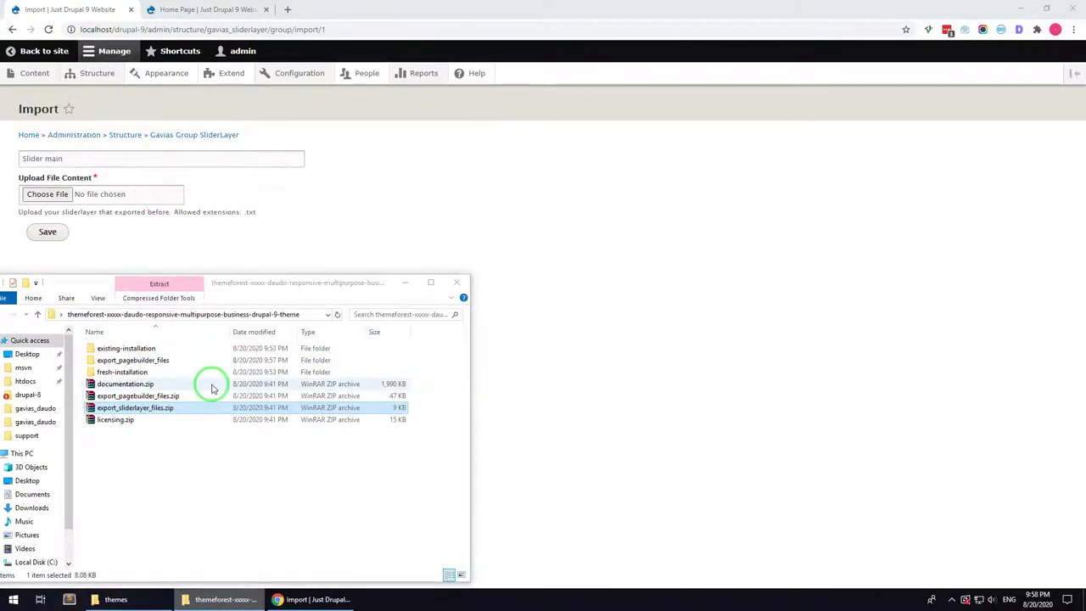
Import slider-main.txt from the extracted export_sliderlayer_files folder into the Slider main group
double_click(159, 374)
double_click(140, 350)
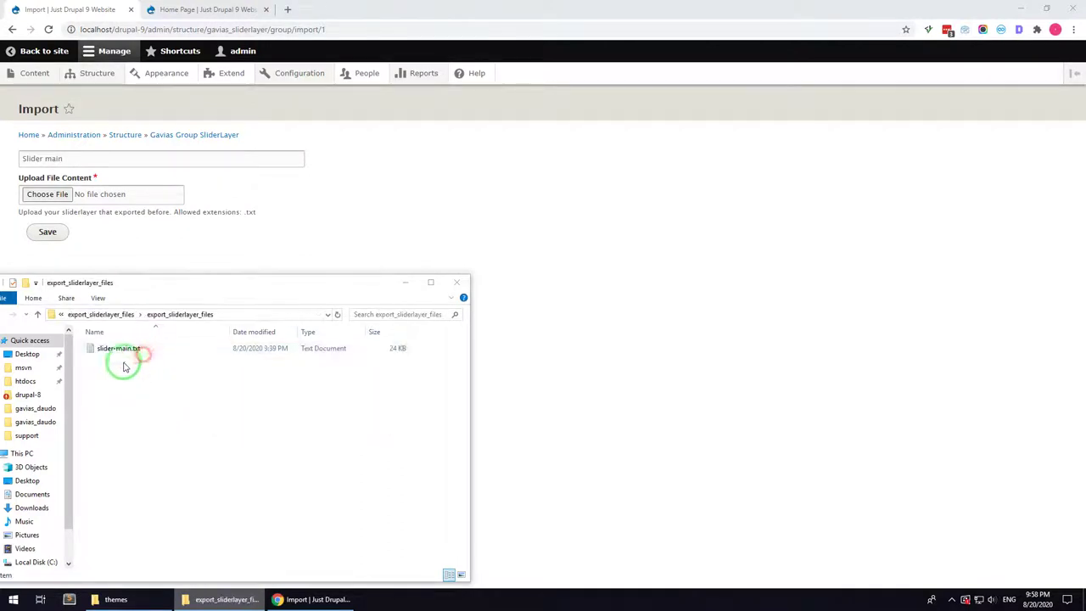
drag(119, 349, 45, 200)
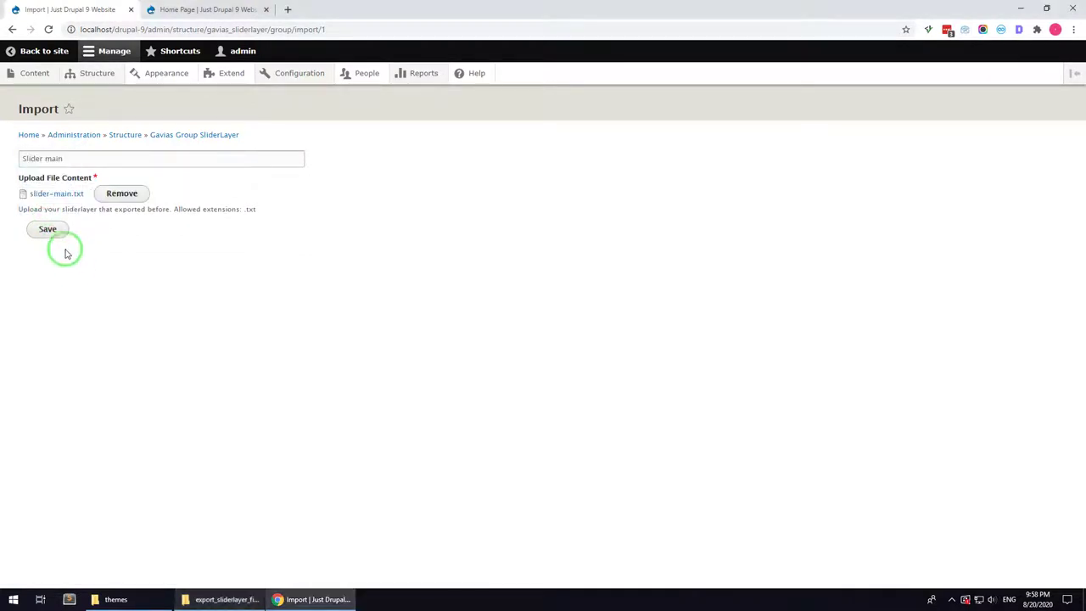
click(49, 229)
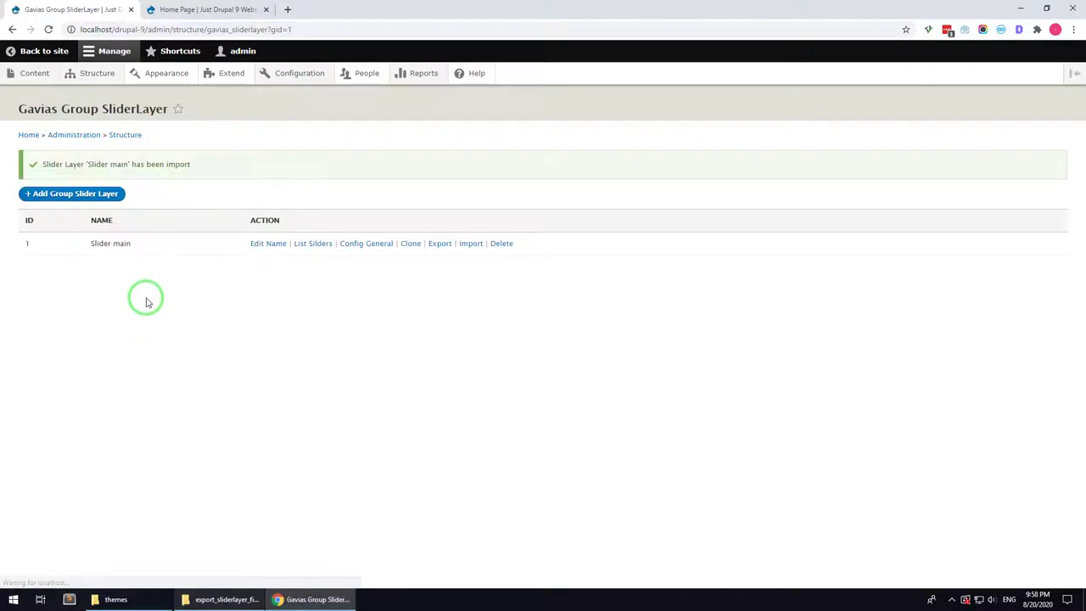
Place the Gavias SliderLayer - Slider main block in the Other region of the Daudo sub-theme, with its title display turned off
click(103, 96)
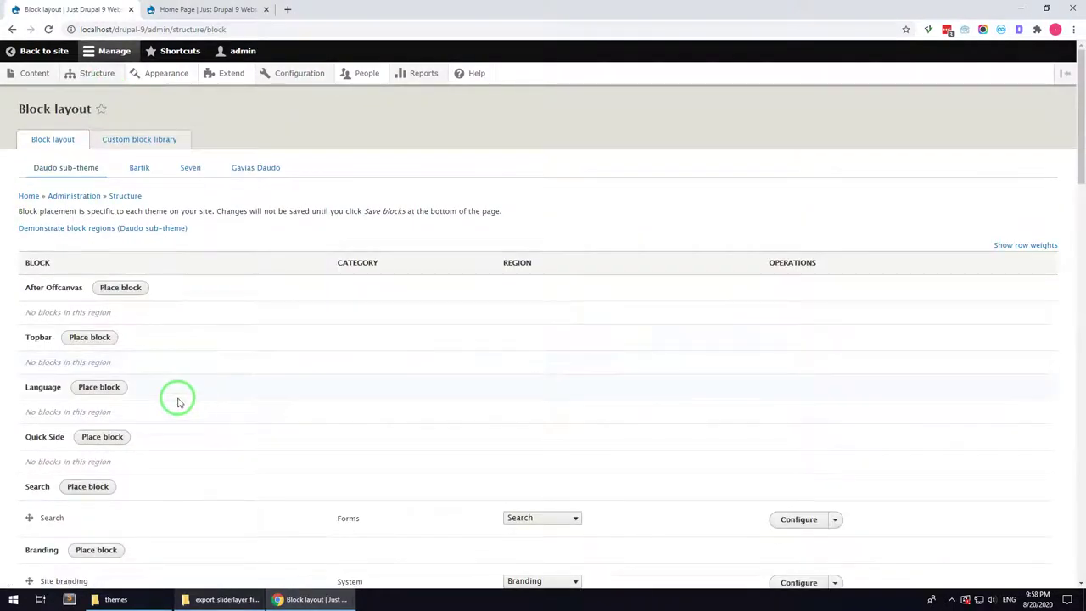
scroll(174, 403, down, 20)
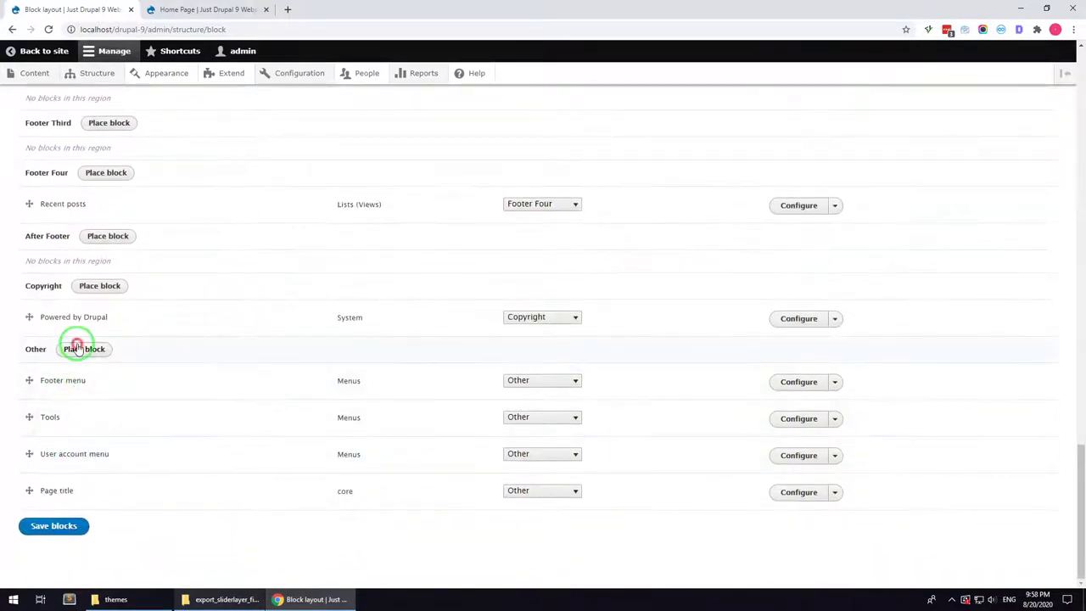
click(77, 348)
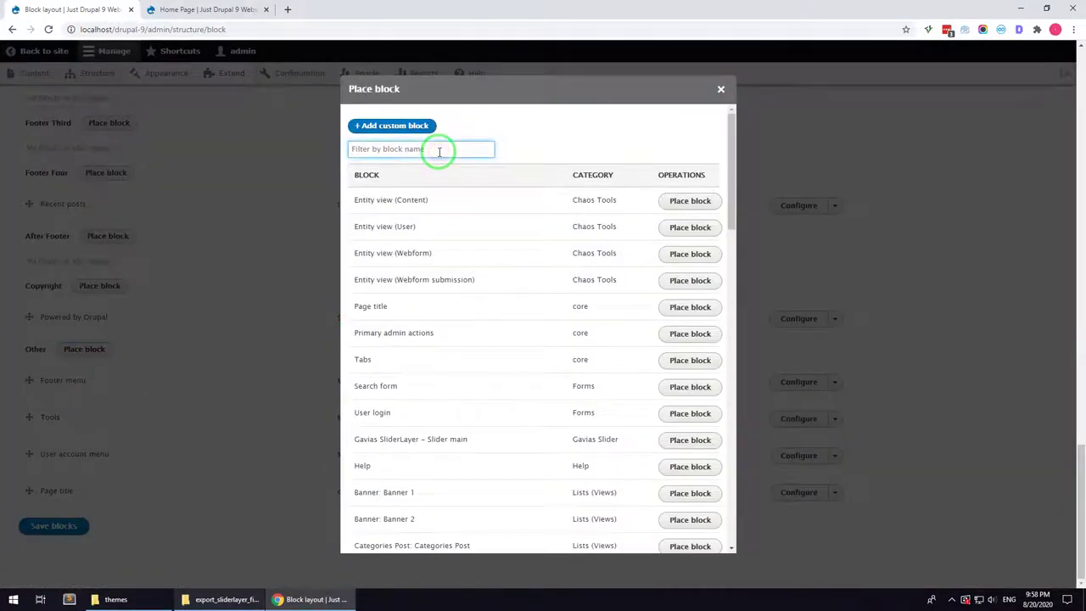
text(slide)
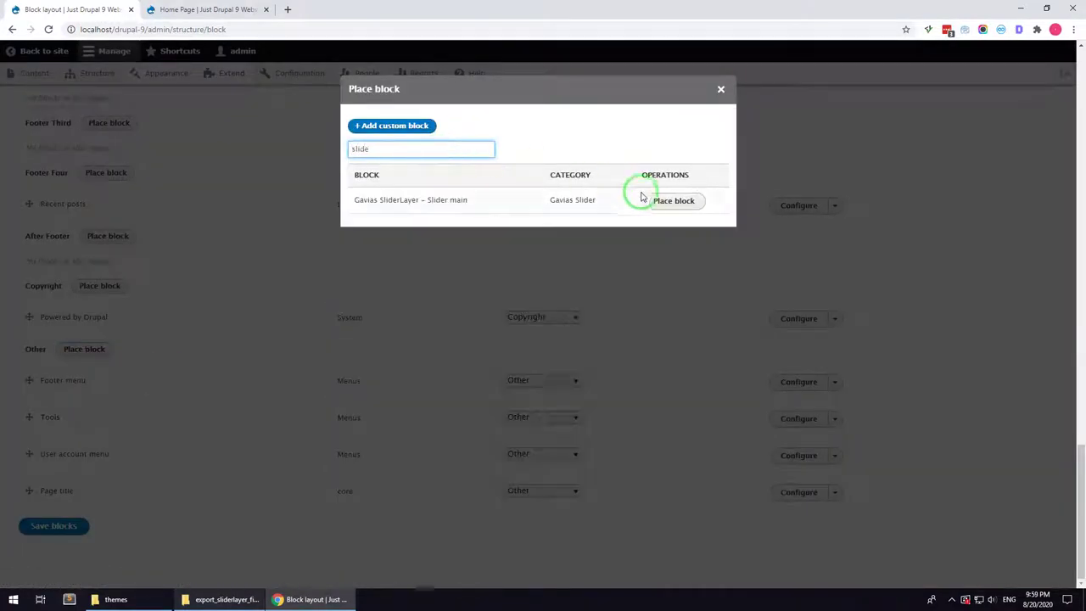
click(659, 200)
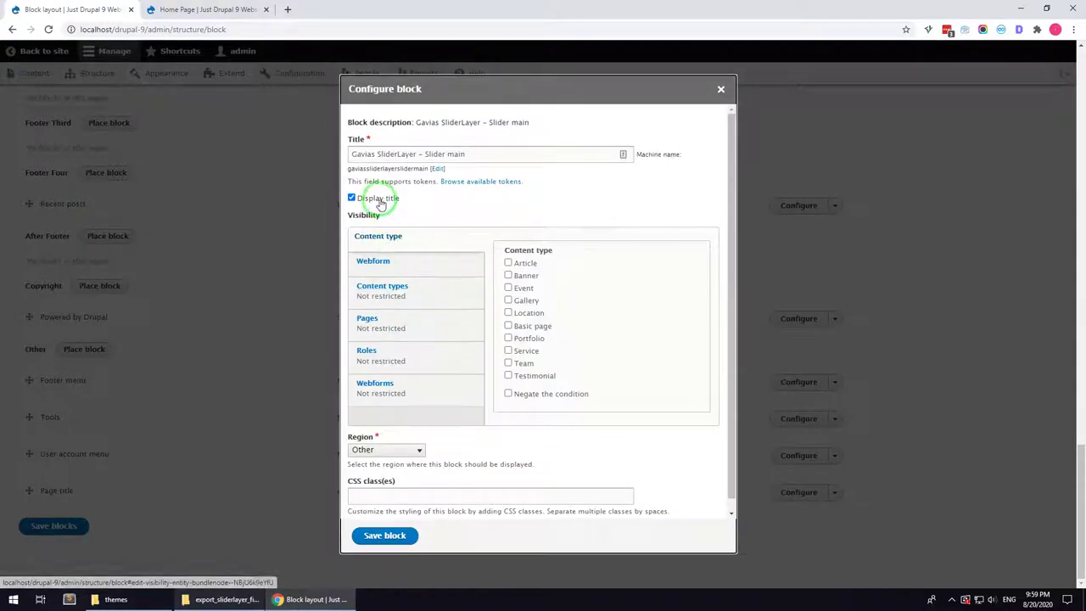
click(379, 203)
click(386, 537)
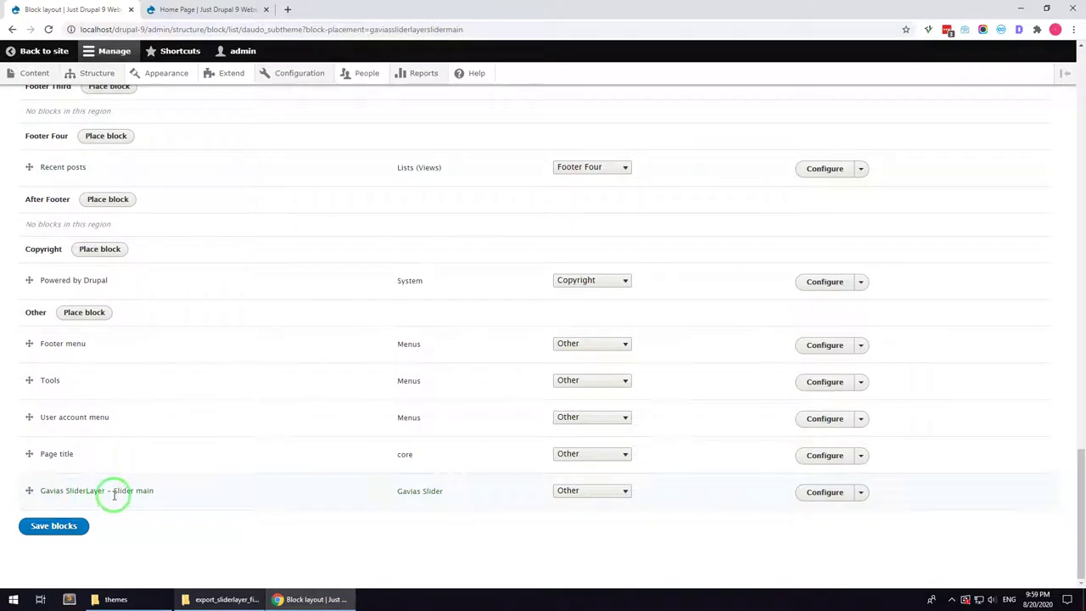
Assign the Gavias SliderLayer - Slider main block to the Home Page's Drupal Block element in the Slider row, and quick save the page builder
click(154, 14)
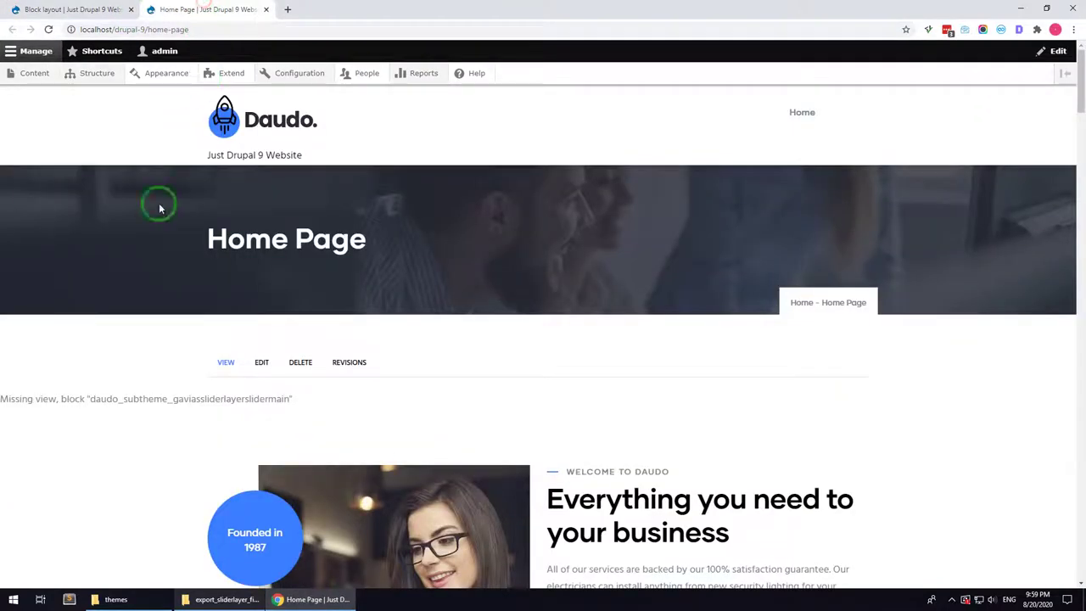
click(263, 364)
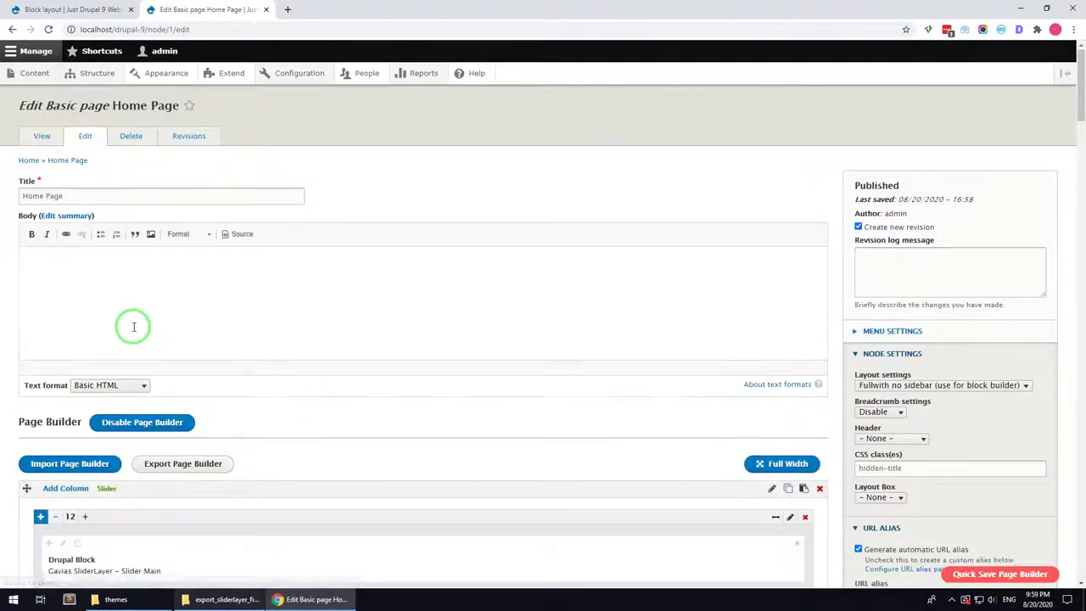
scroll(134, 322, down, 2)
click(63, 321)
click(291, 213)
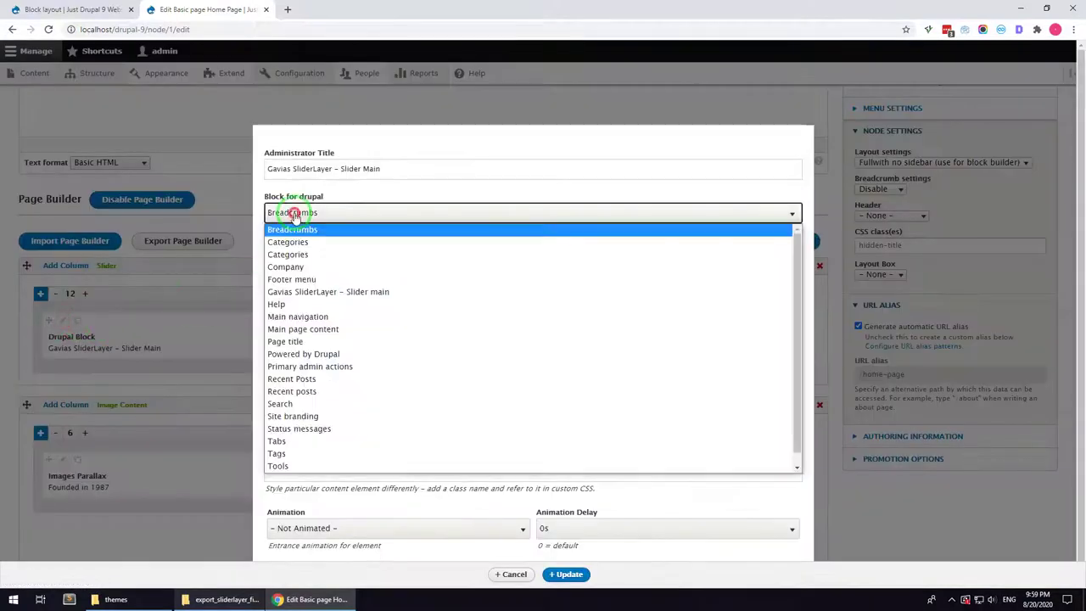
click(332, 292)
click(569, 577)
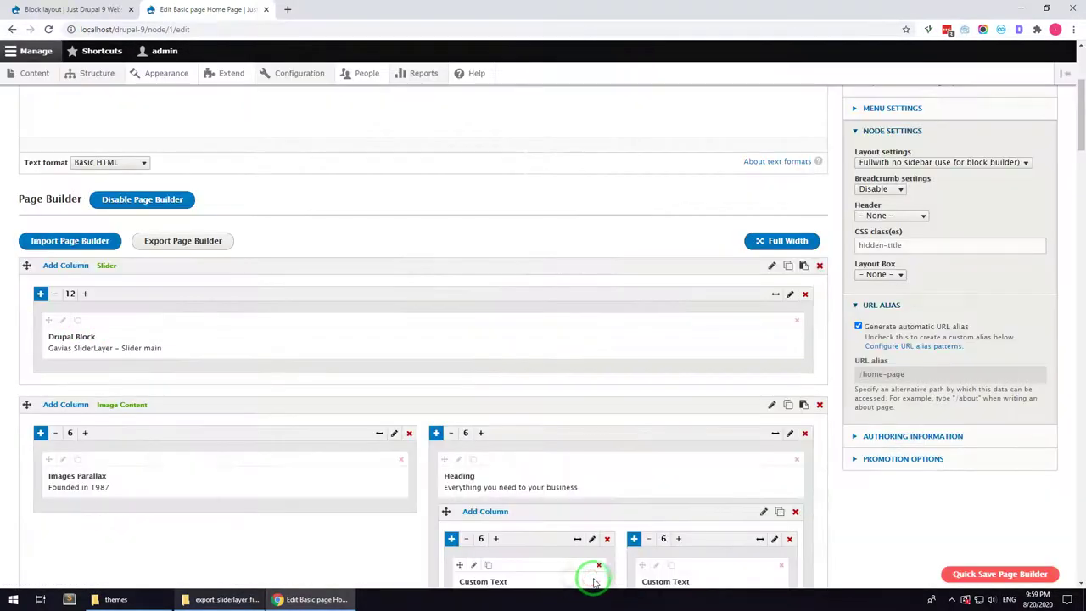
click(961, 577)
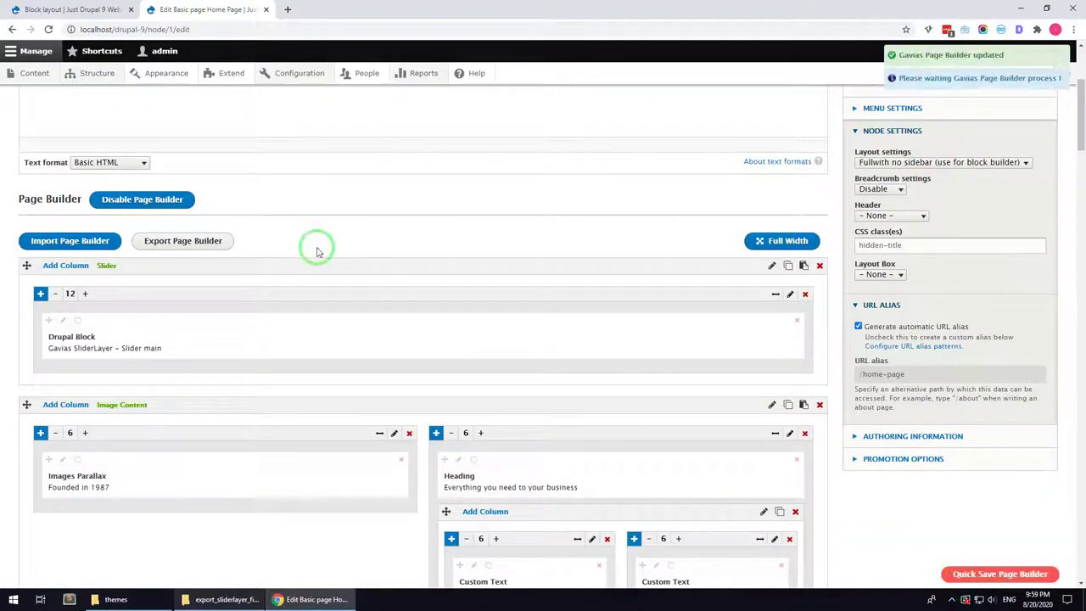
View the Home Page in a new browser tab and examine its slider, content sections and the text under the logo
scroll(134, 156, up, 3)
right_click(37, 149)
click(77, 158)
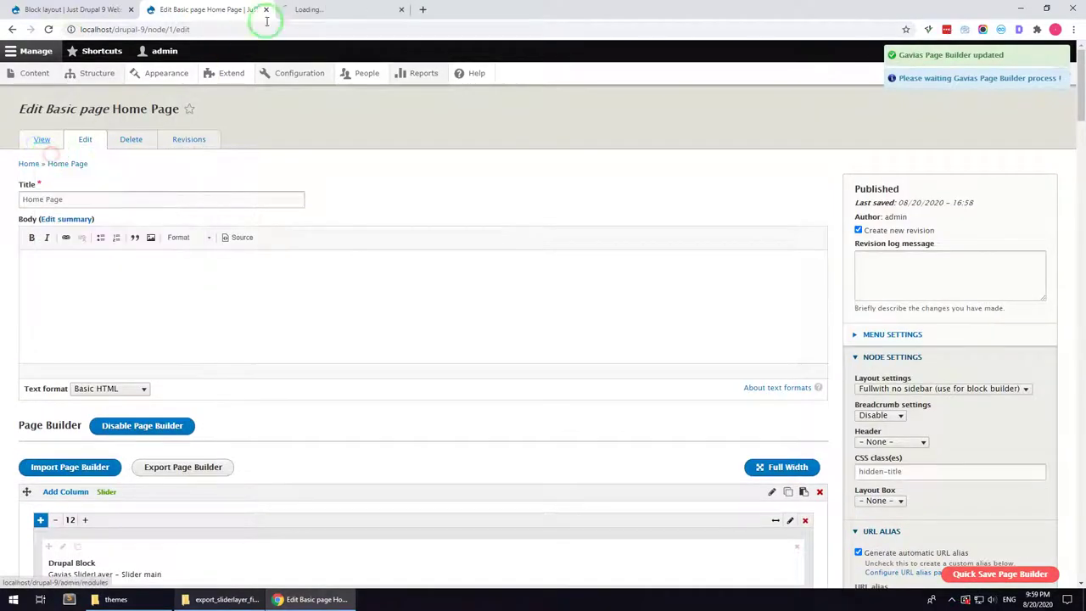
click(297, 10)
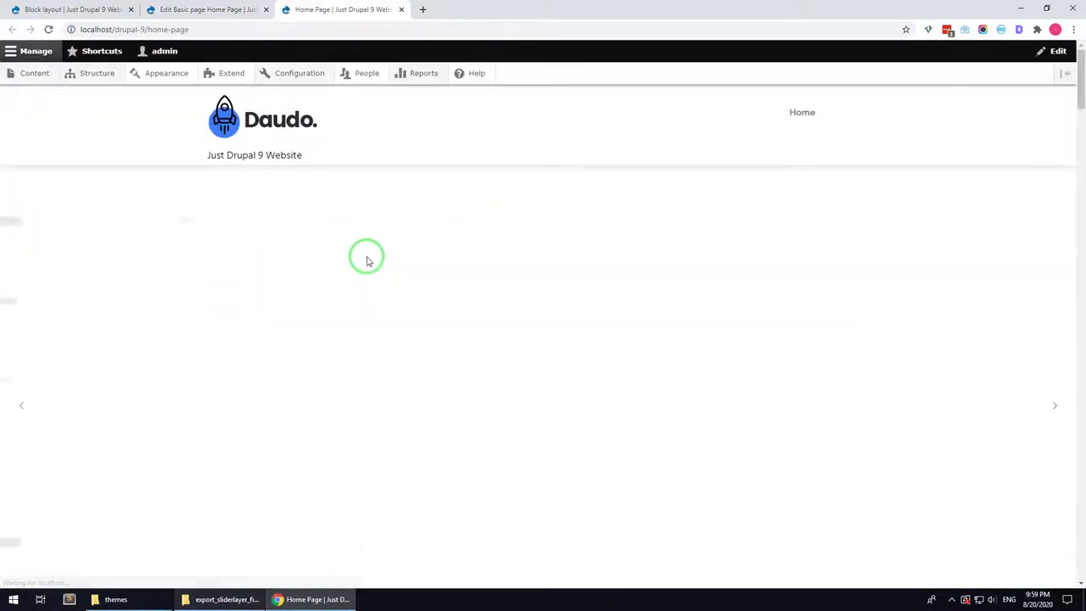
scroll(319, 325, down, 7)
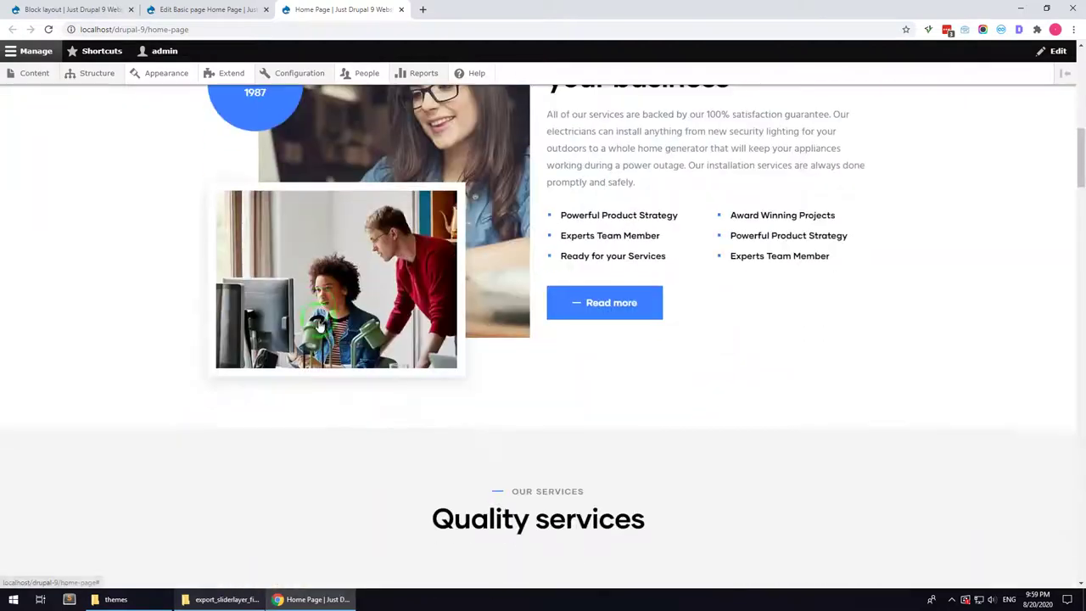
drag(1074, 160, 1080, 67)
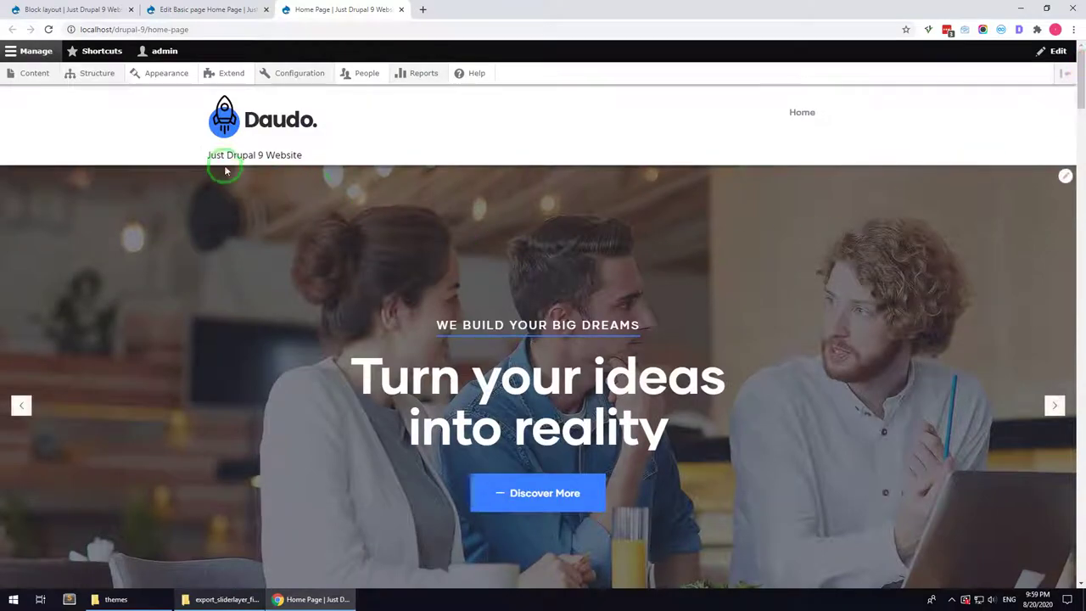
drag(224, 171, 309, 155)
click(261, 196)
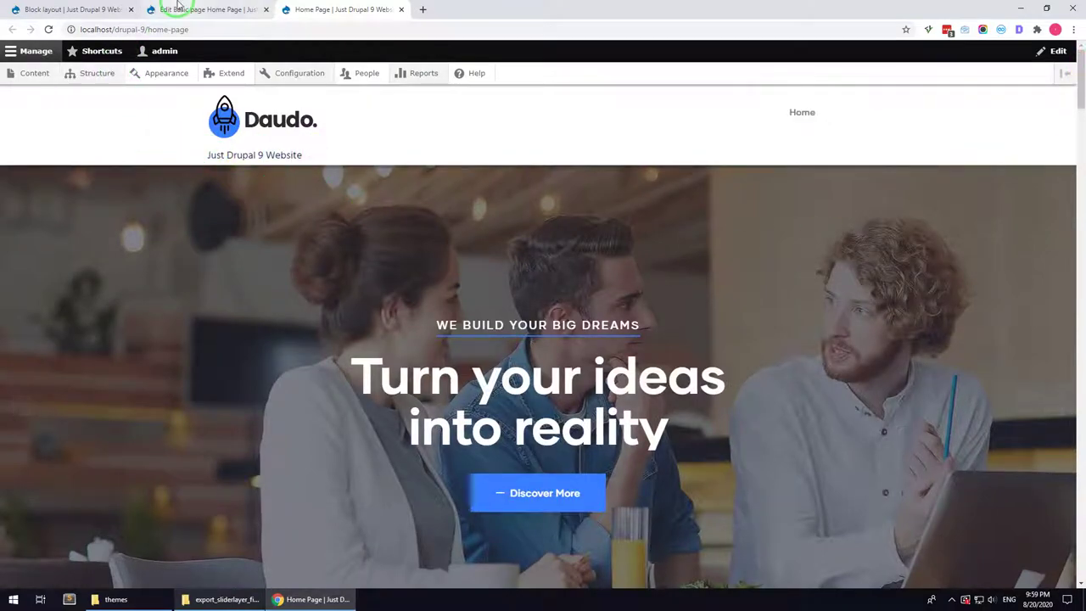
Turn off the site name and site slogan in the Site branding block, and save the block
click(100, 9)
scroll(114, 213, up, 15)
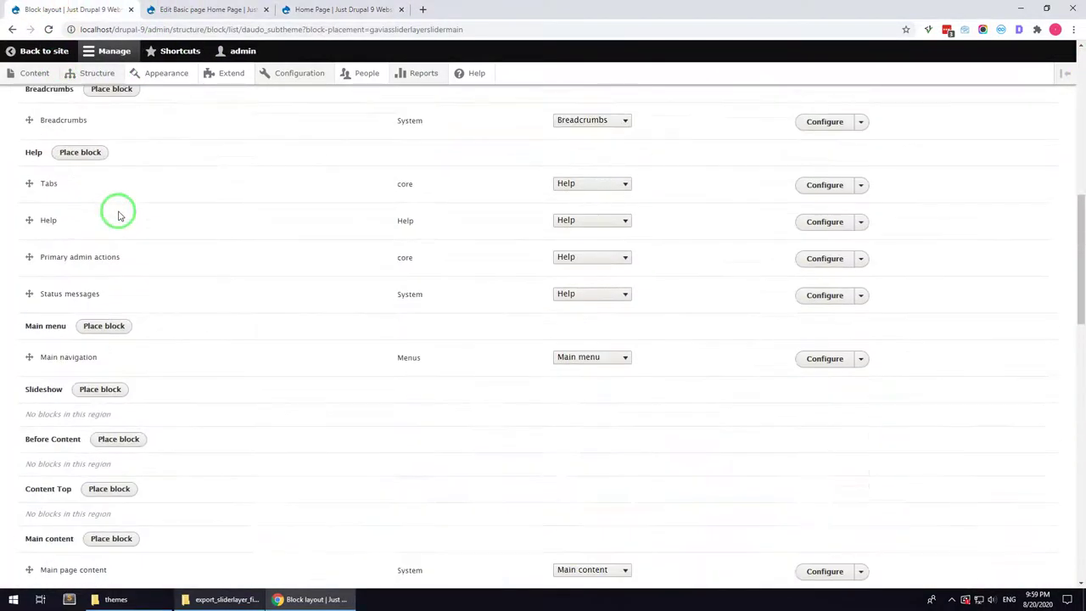
scroll(90, 322, down, 4)
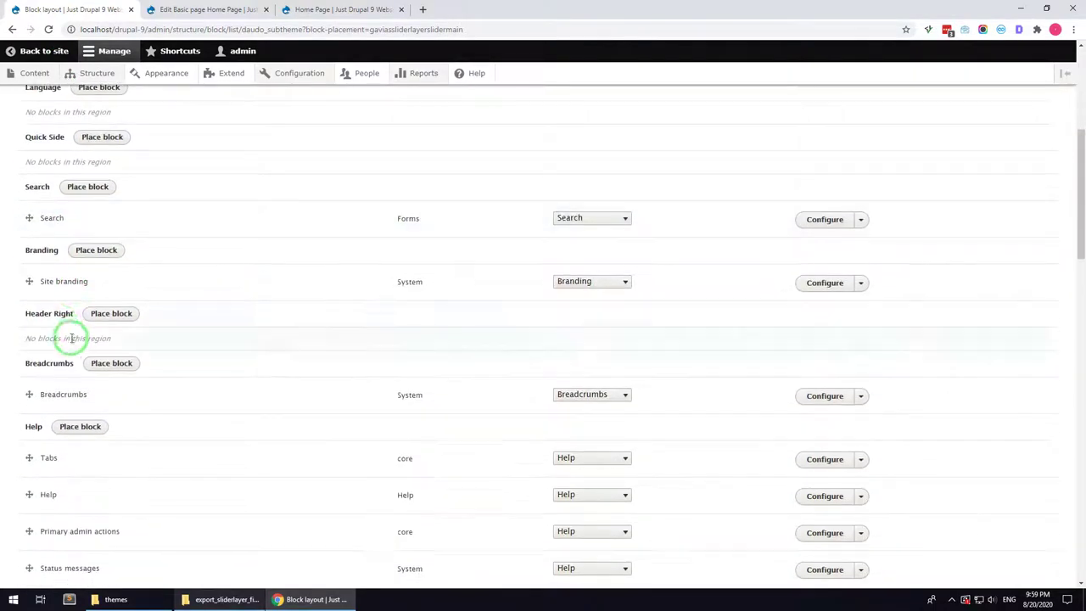
click(824, 283)
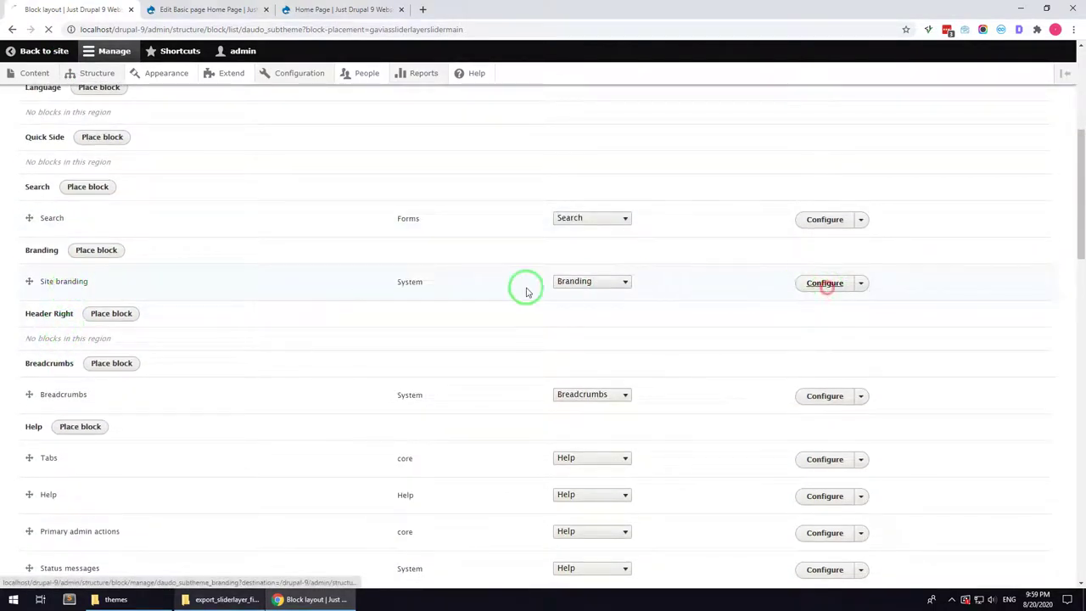
click(53, 291)
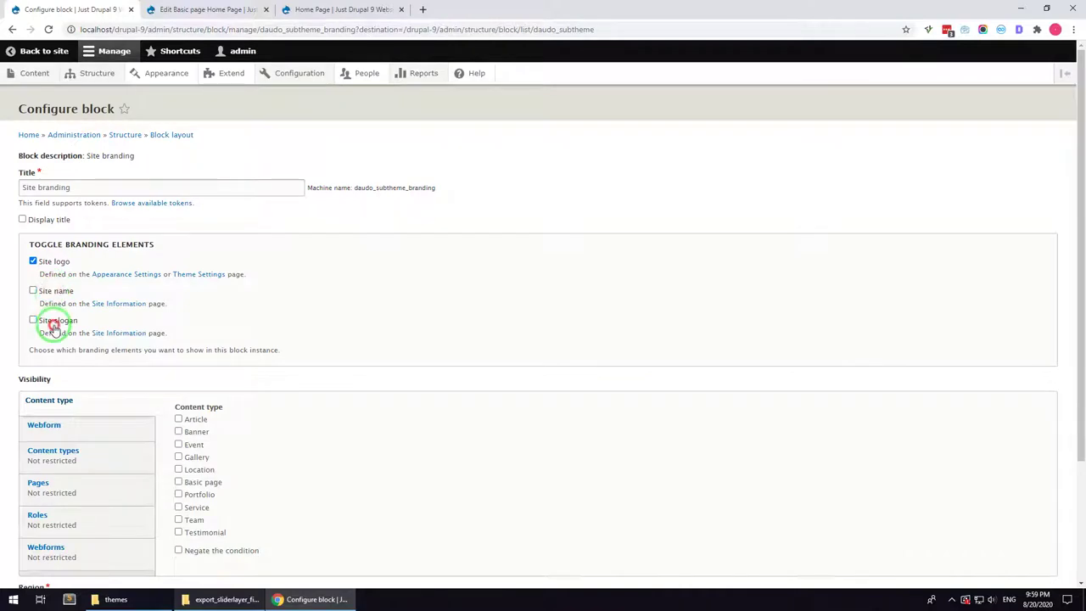
scroll(74, 441, down, 2)
click(63, 521)
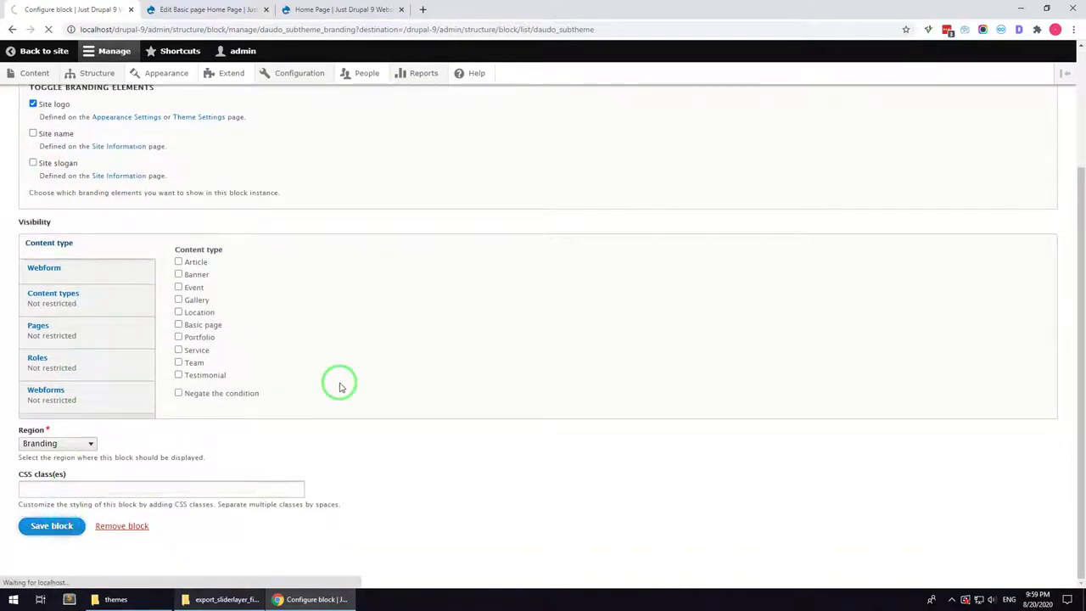
Set the Main navigation block's number of levels to display to Unlimited, and save the block
scroll(356, 379, down, 4)
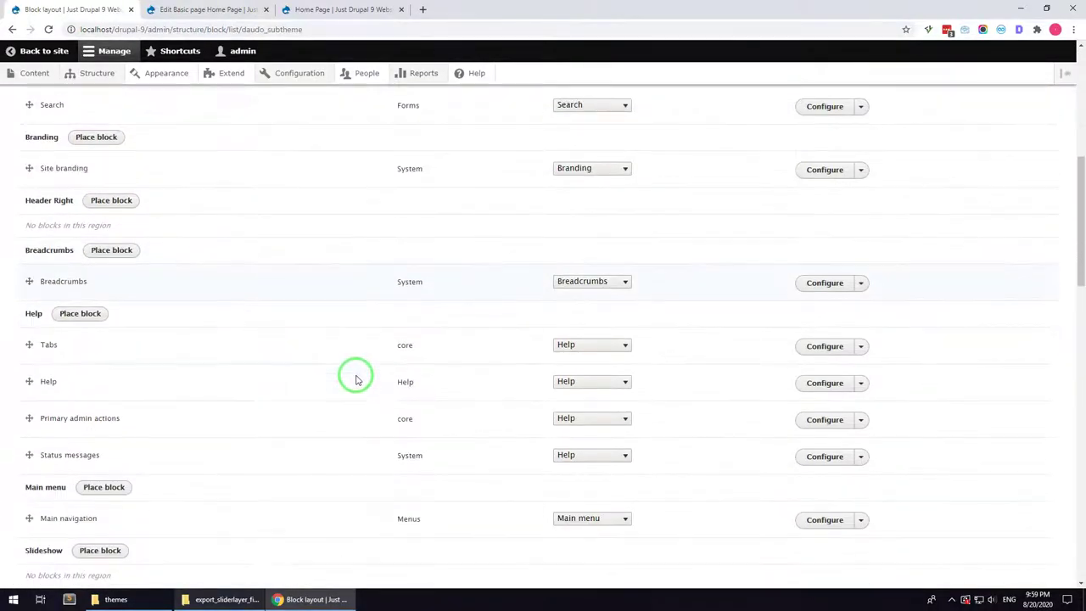
scroll(356, 379, down, 1)
click(825, 415)
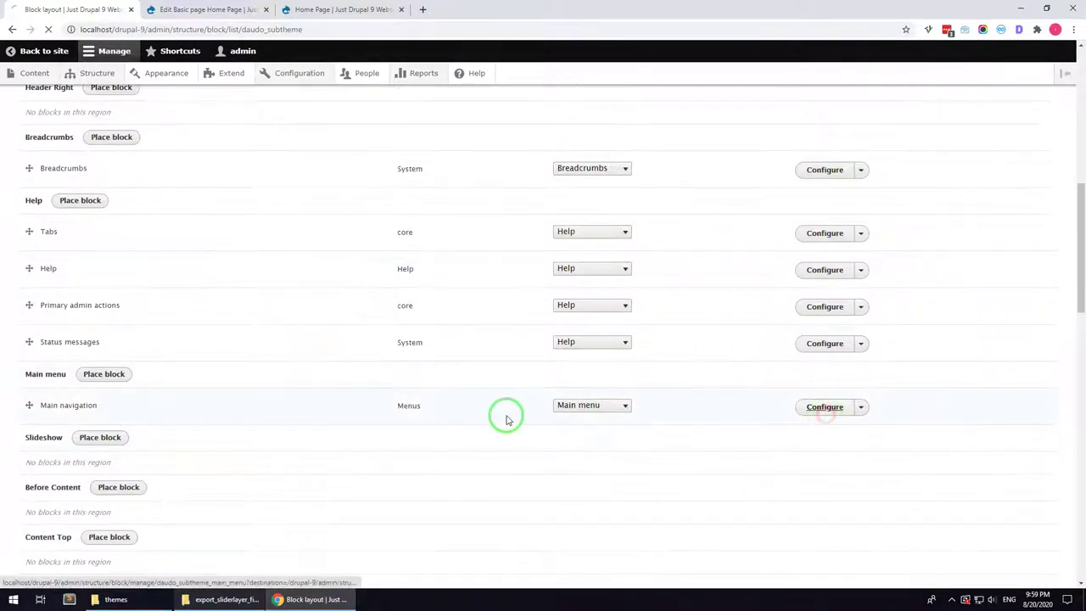
click(61, 314)
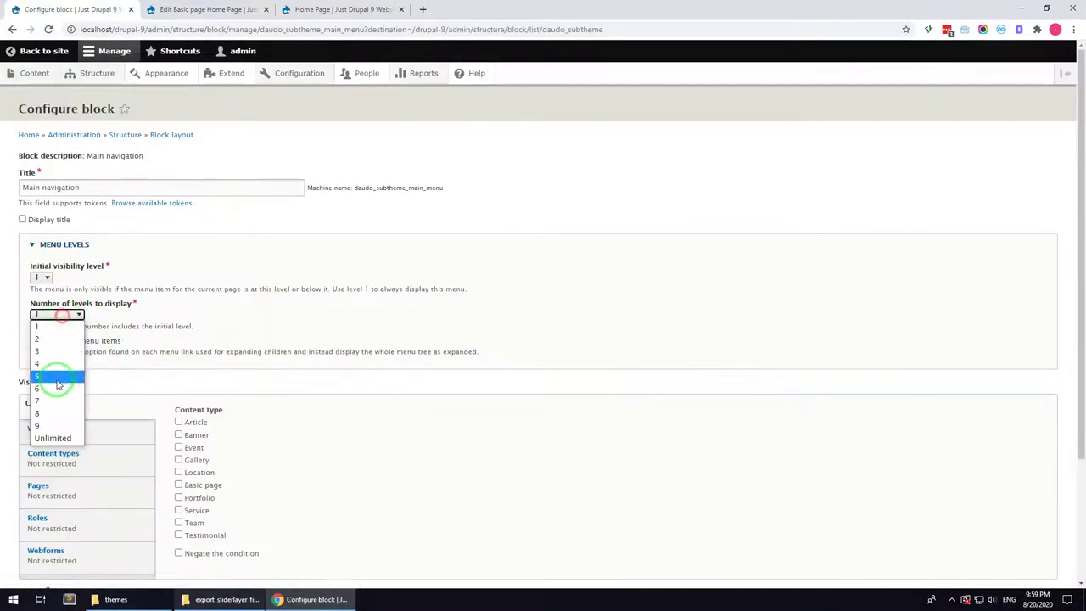
click(52, 438)
scroll(43, 476, down, 3)
click(51, 525)
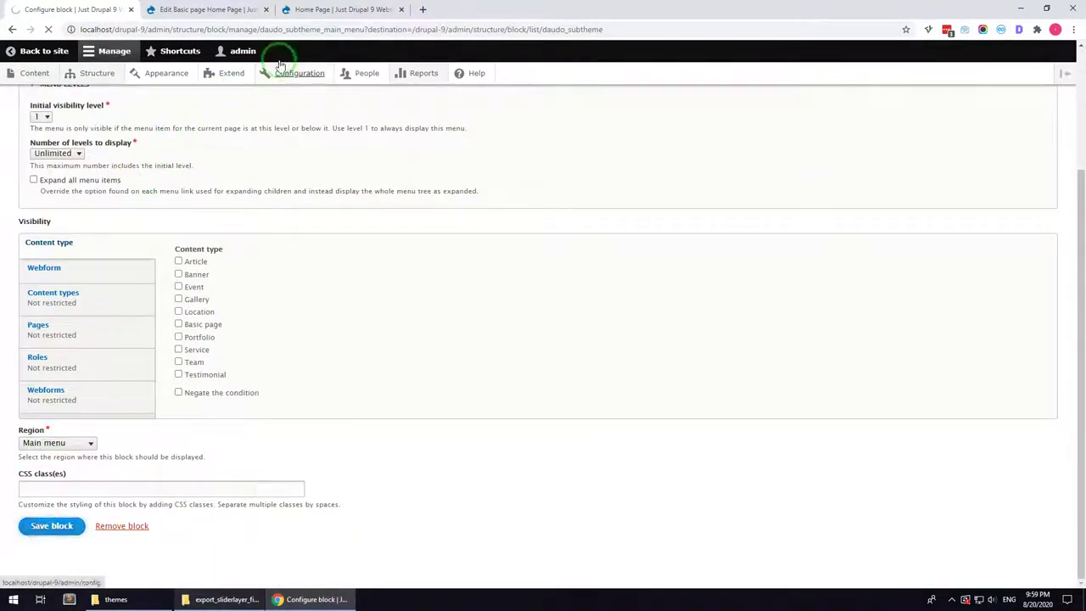
Reload the Home Page and copy the /home-page path from its address
click(338, 10)
click(49, 29)
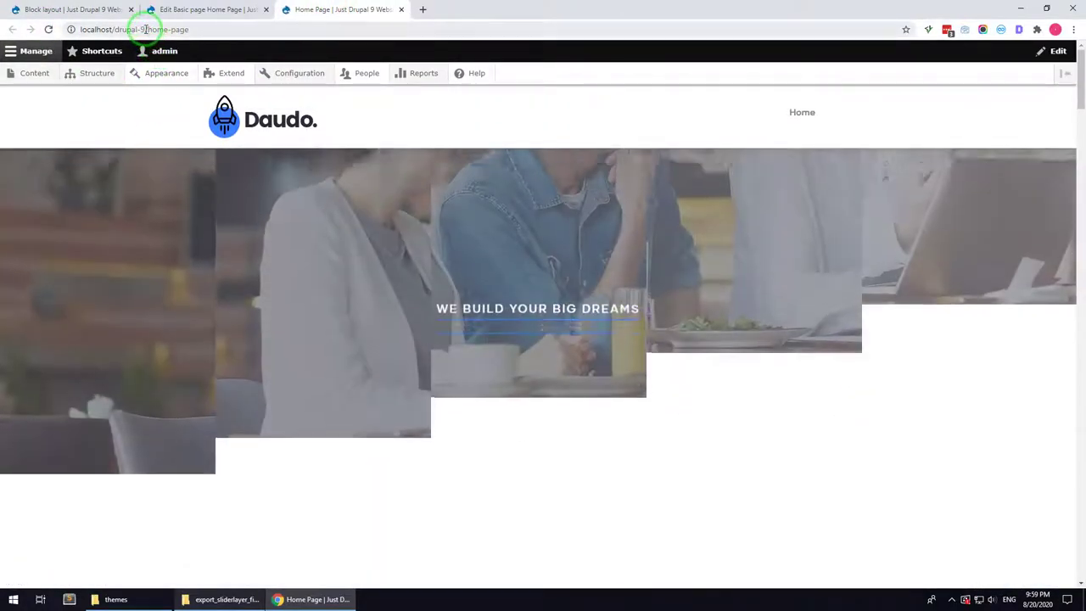
drag(146, 30, 194, 29)
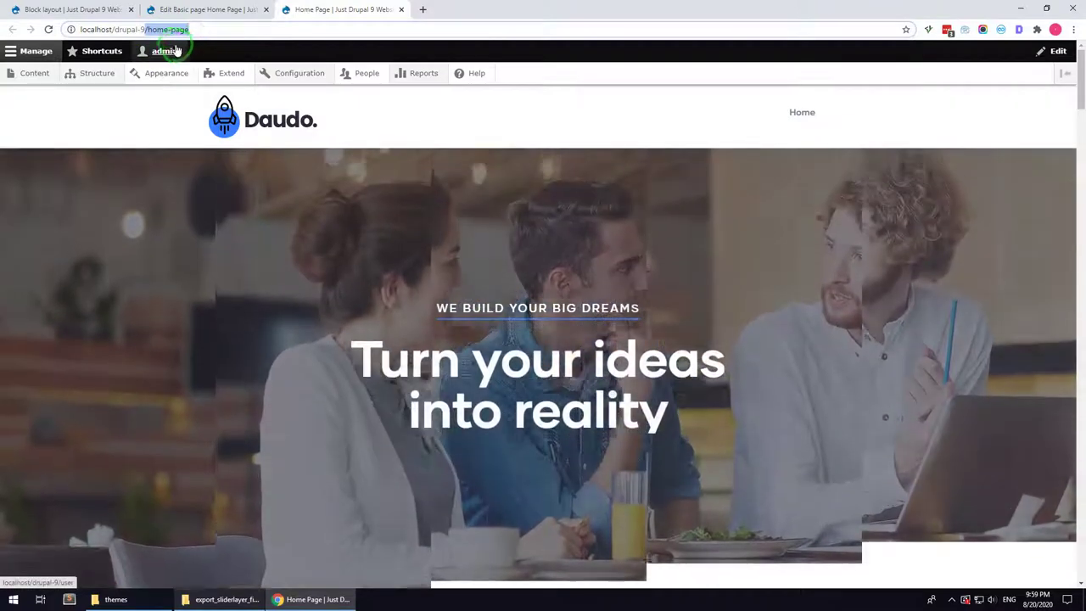
right_click(171, 29)
click(195, 94)
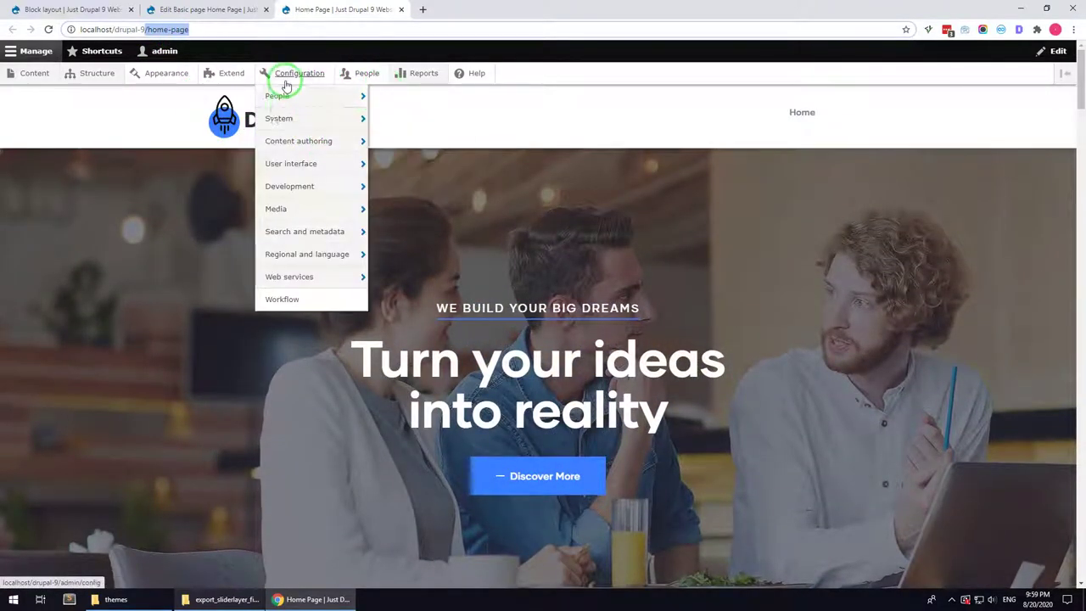
Set the default front page to /home-page in the basic site settings and save the configuration
mouse_move(289, 117)
click(391, 127)
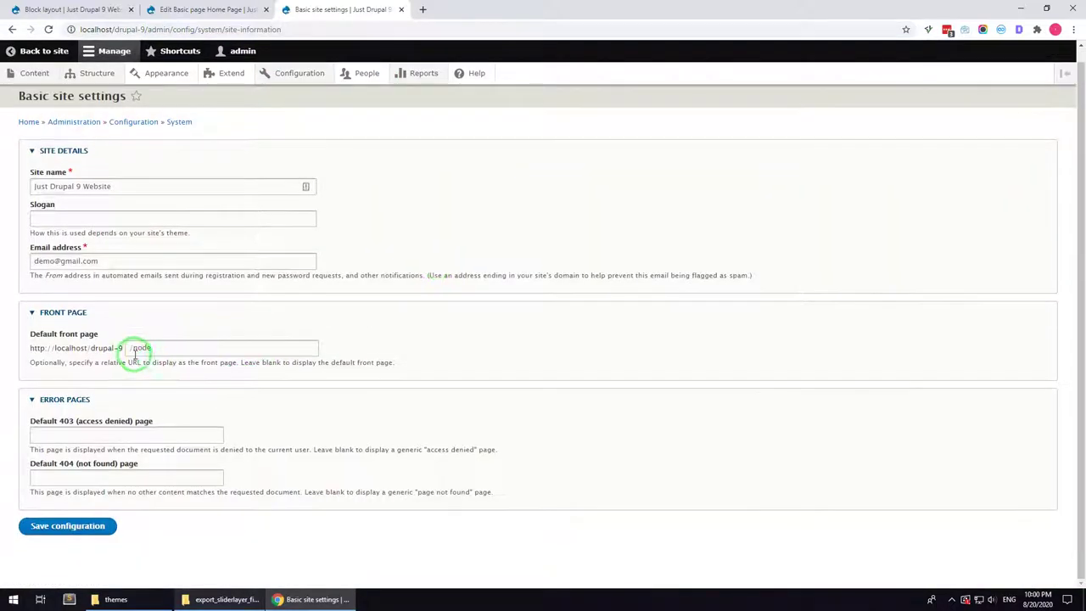
click(173, 351)
double_click(183, 351)
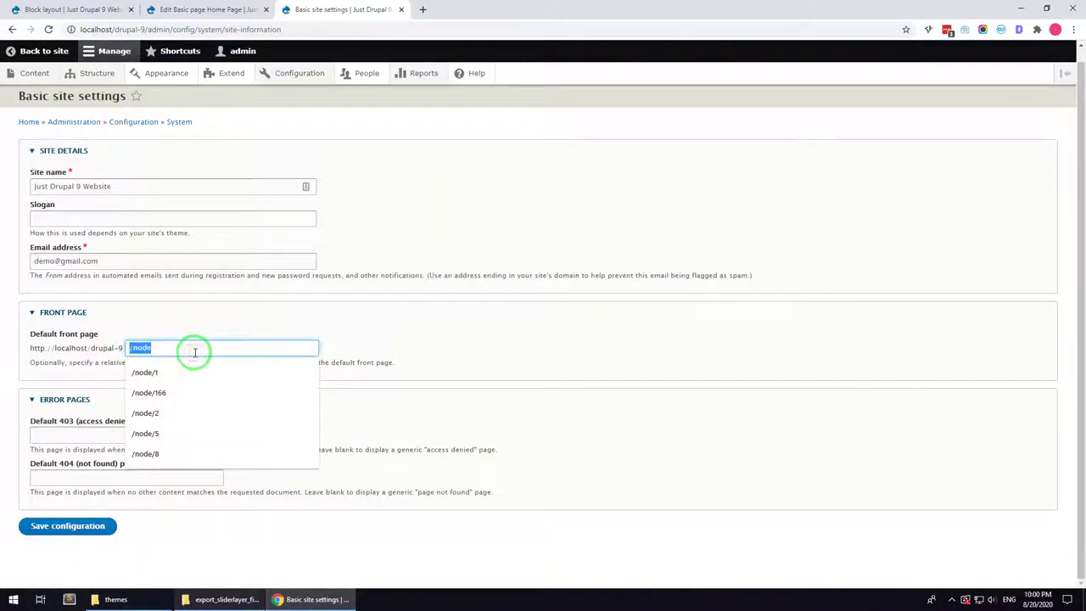
key(BackSpace)
right_click(192, 348)
click(215, 430)
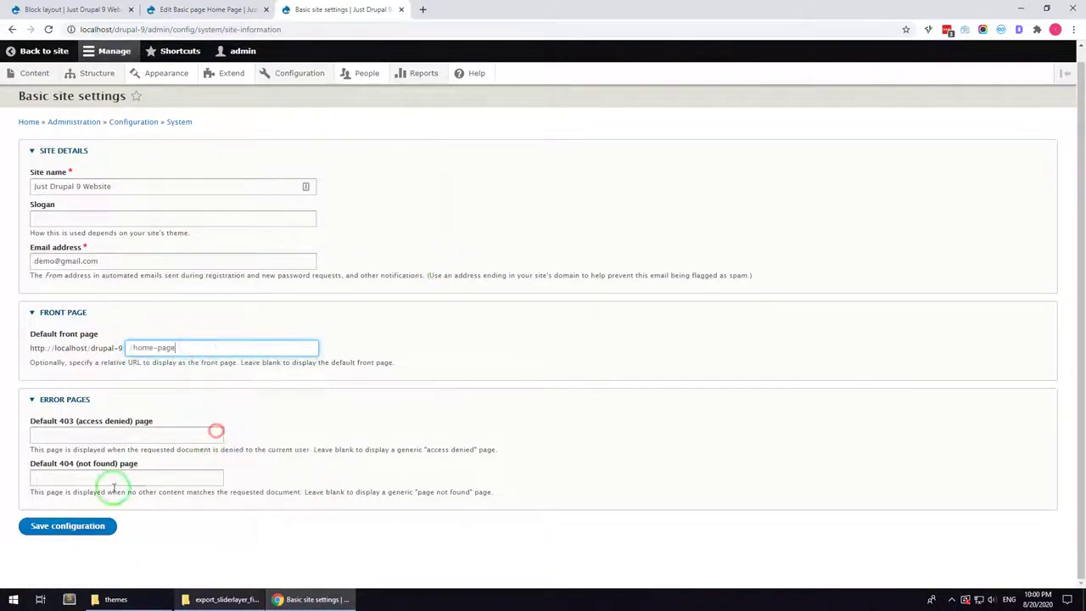
click(71, 526)
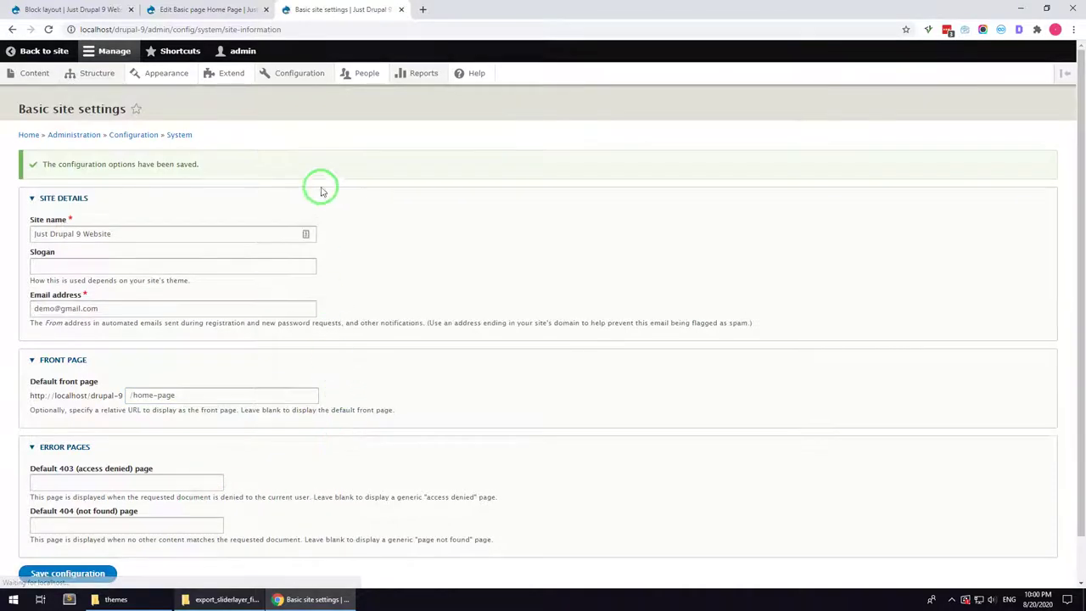
Open the site's front page and examine its sections down to the webform area beside the Get in Touch contact details
click(202, 9)
click(316, 8)
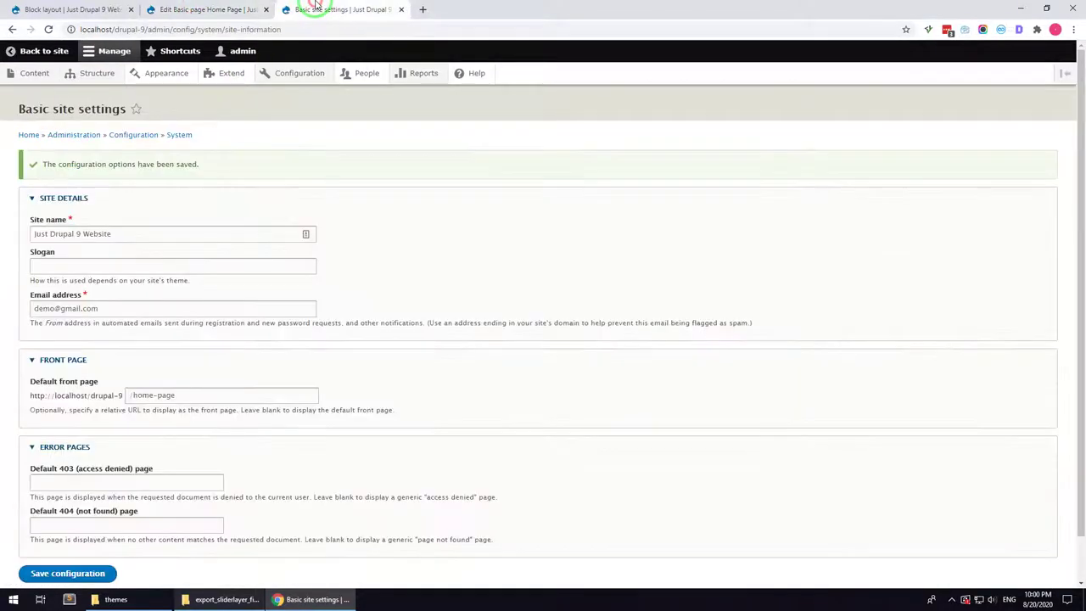
click(253, 9)
click(103, 8)
click(338, 9)
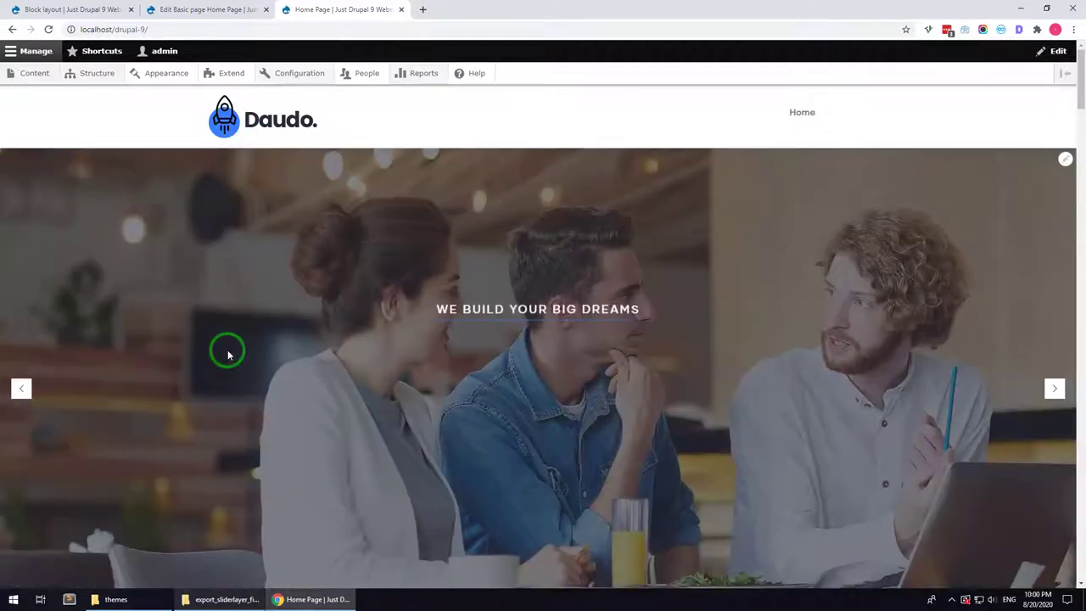
scroll(227, 355, down, 15)
scroll(227, 355, down, 20)
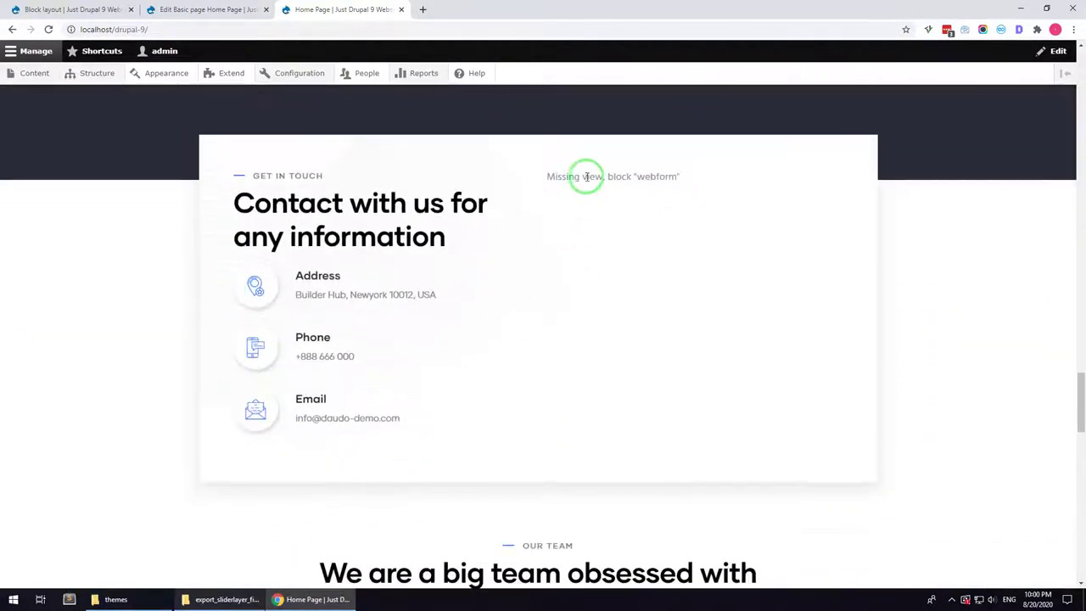
drag(629, 180, 715, 182)
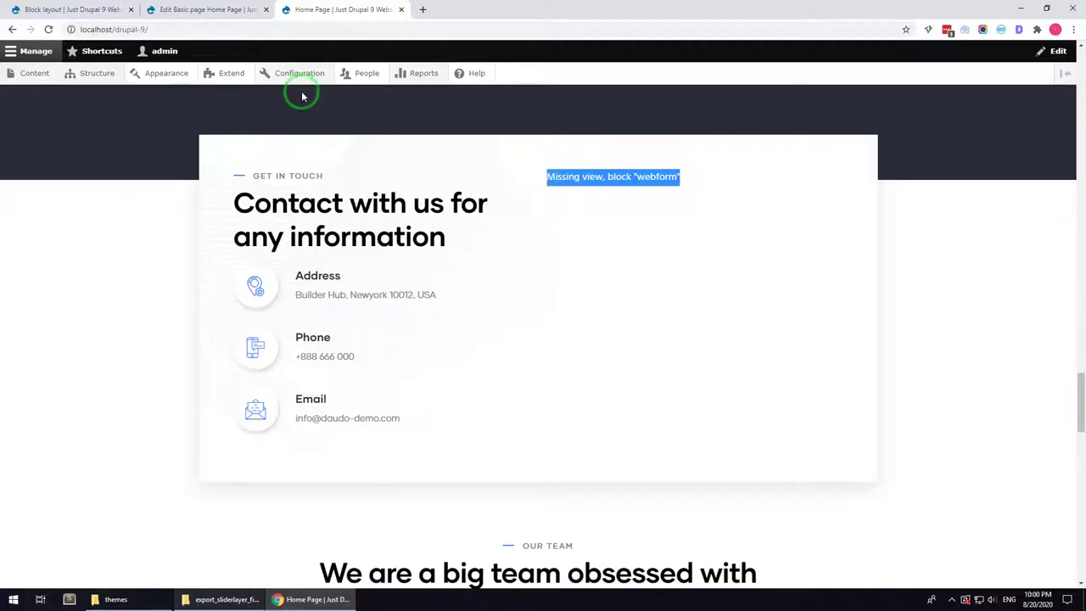
Start placing a Webform block in the Other region of the Daudo sub-theme's block layout
click(83, 7)
scroll(149, 376, down, 20)
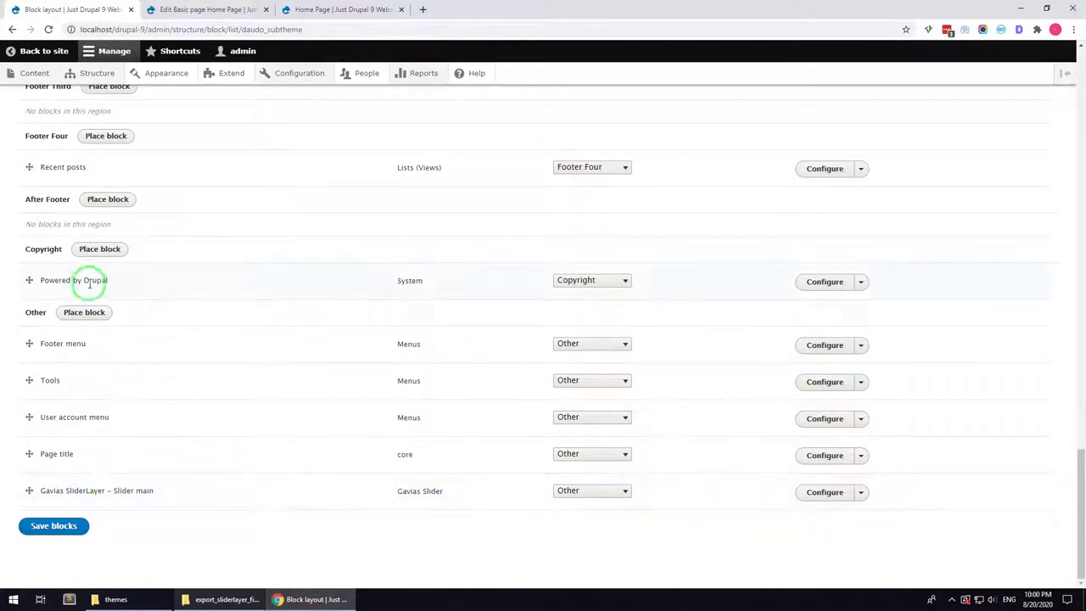
click(87, 313)
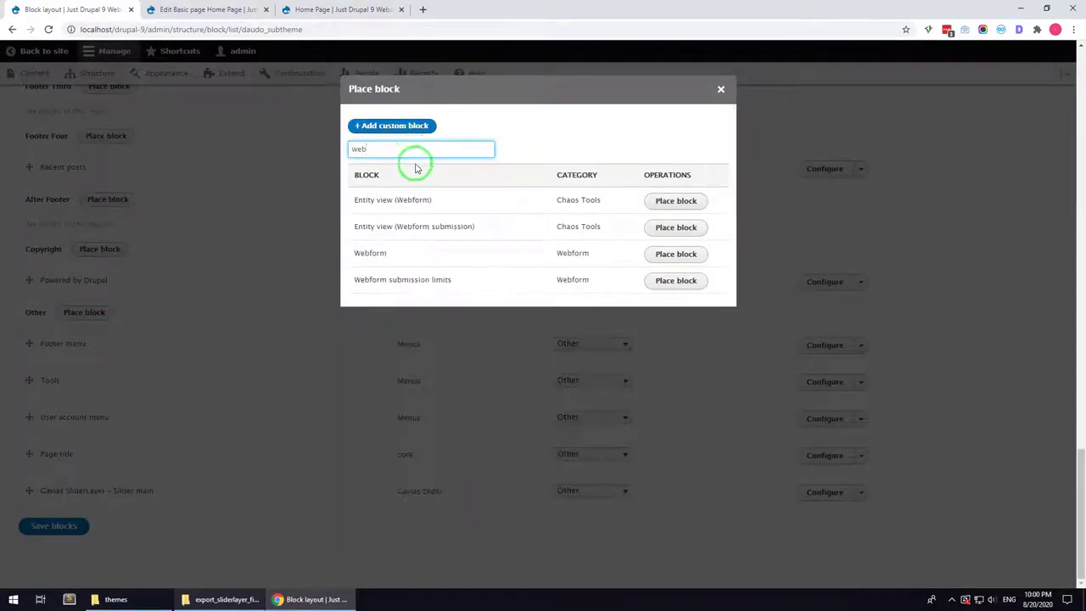
click(665, 256)
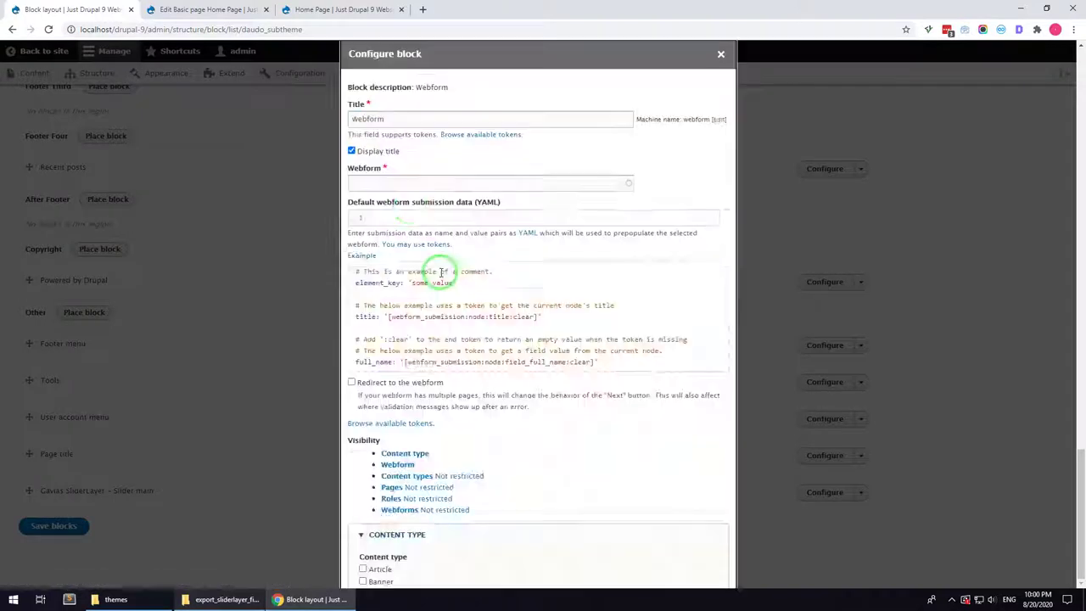
Title the block Webform - Request Call Back, assign the Request Call Back webform, hide the title, and save the block
click(396, 150)
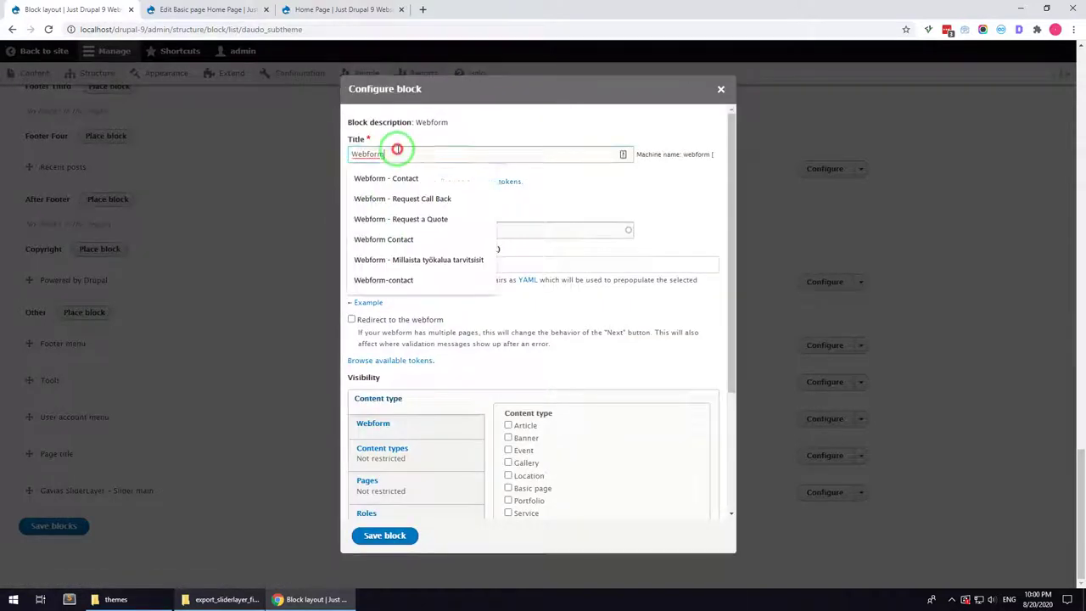
click(411, 199)
click(375, 226)
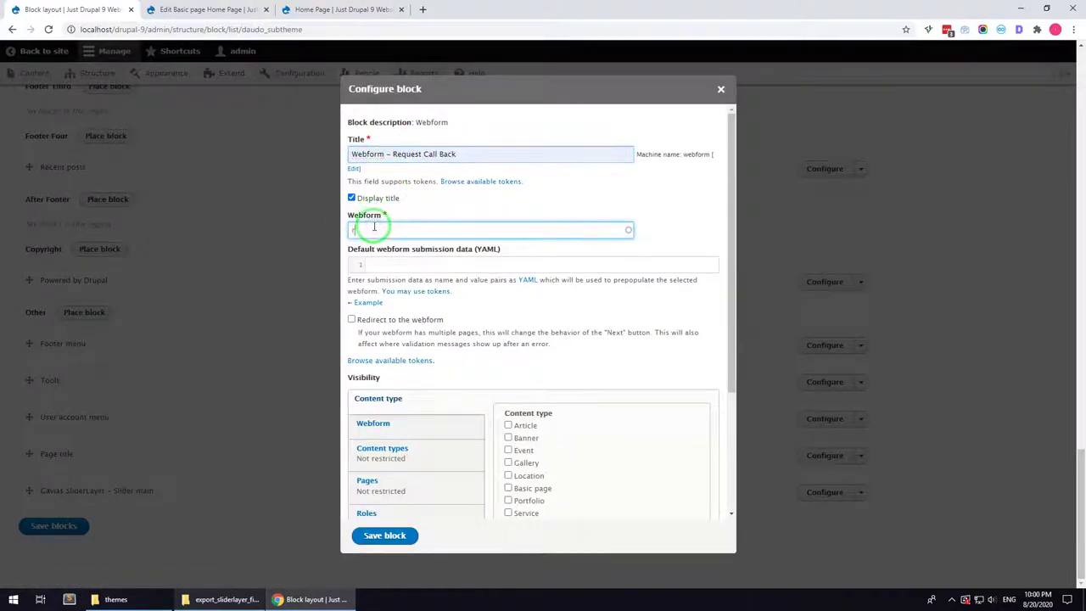
click(371, 199)
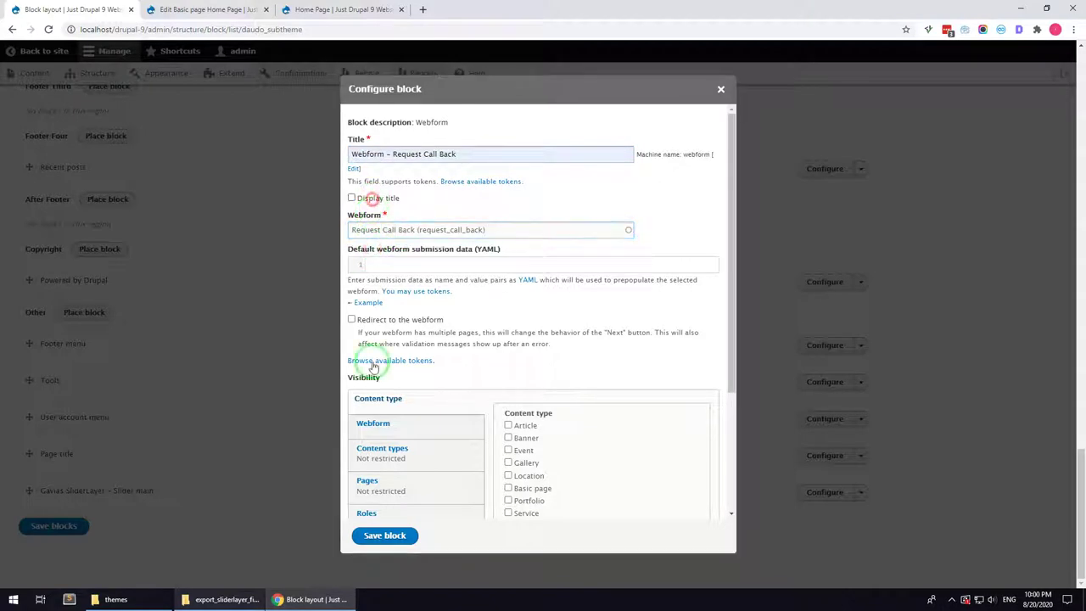
click(378, 536)
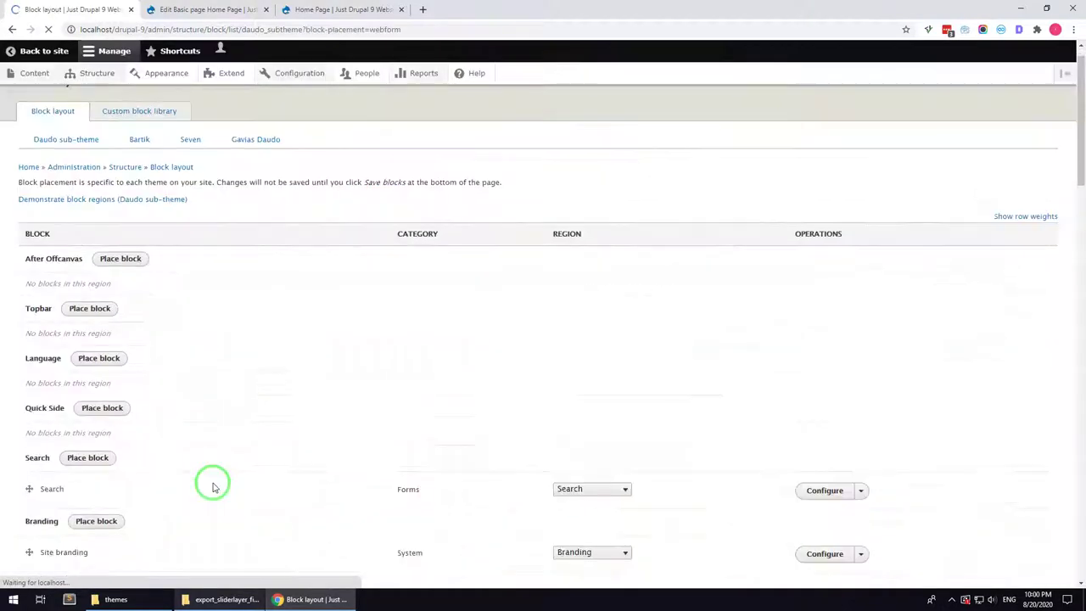
Return to the site's front page and open the Home Page for editing
click(343, 9)
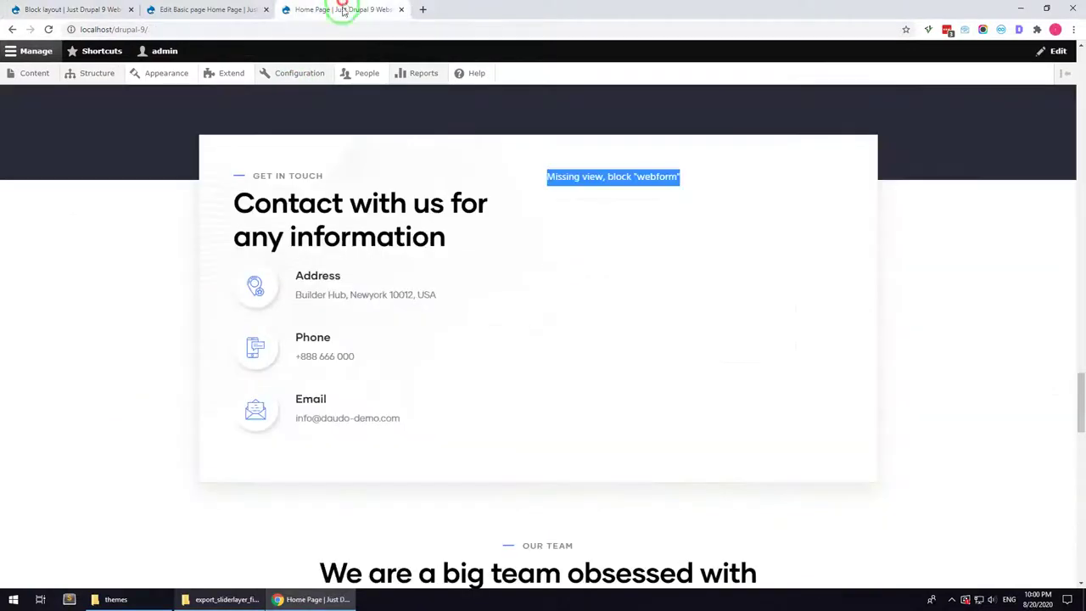
scroll(218, 291, up, 20)
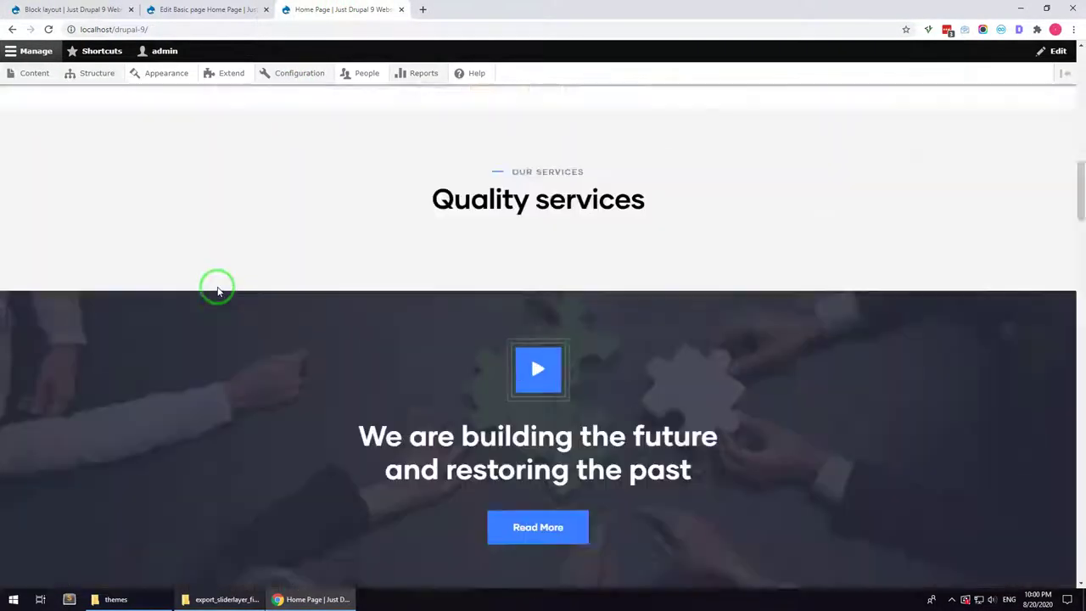
scroll(217, 291, up, 5)
scroll(285, 421, down, 1)
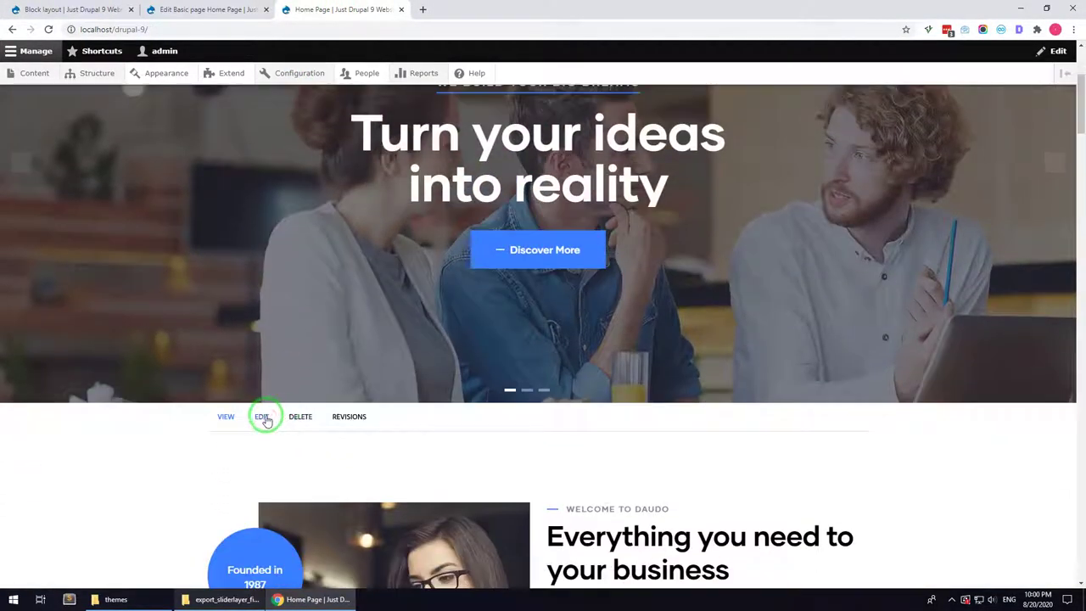
click(262, 417)
Set the contact section's Drupal Block element to Webform – Request Call Back, update it, and quick save the page builder
scroll(203, 355, down, 3)
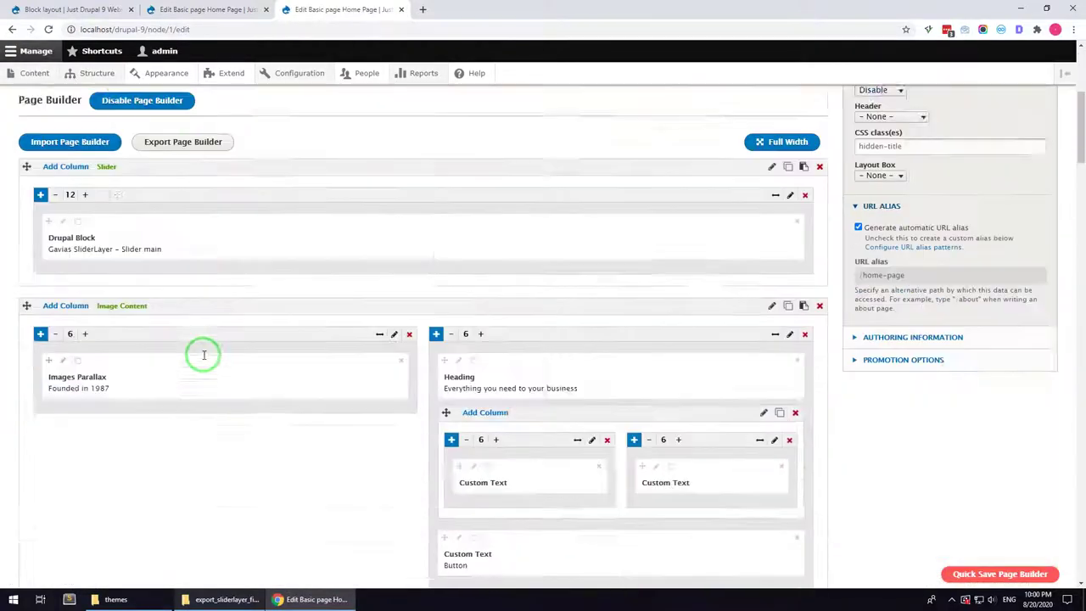
scroll(204, 355, down, 20)
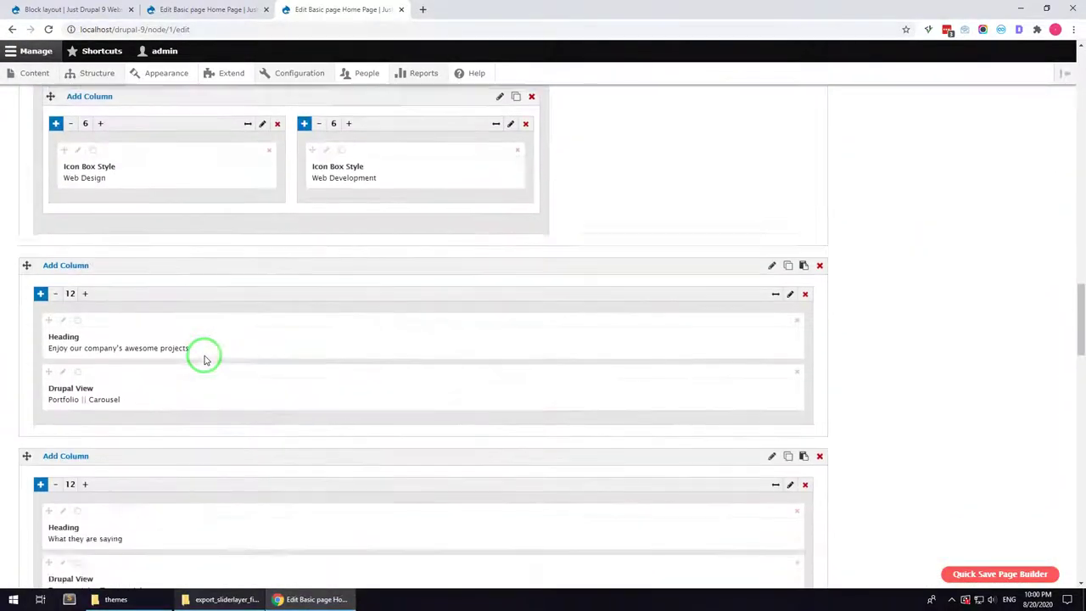
scroll(203, 359, down, 10)
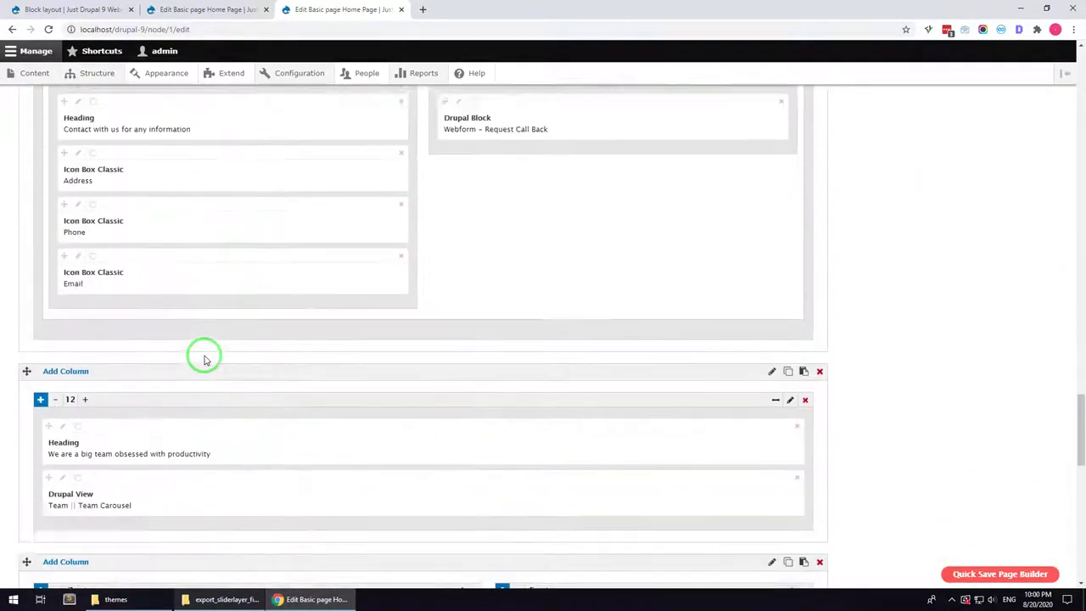
scroll(272, 339, up, 1)
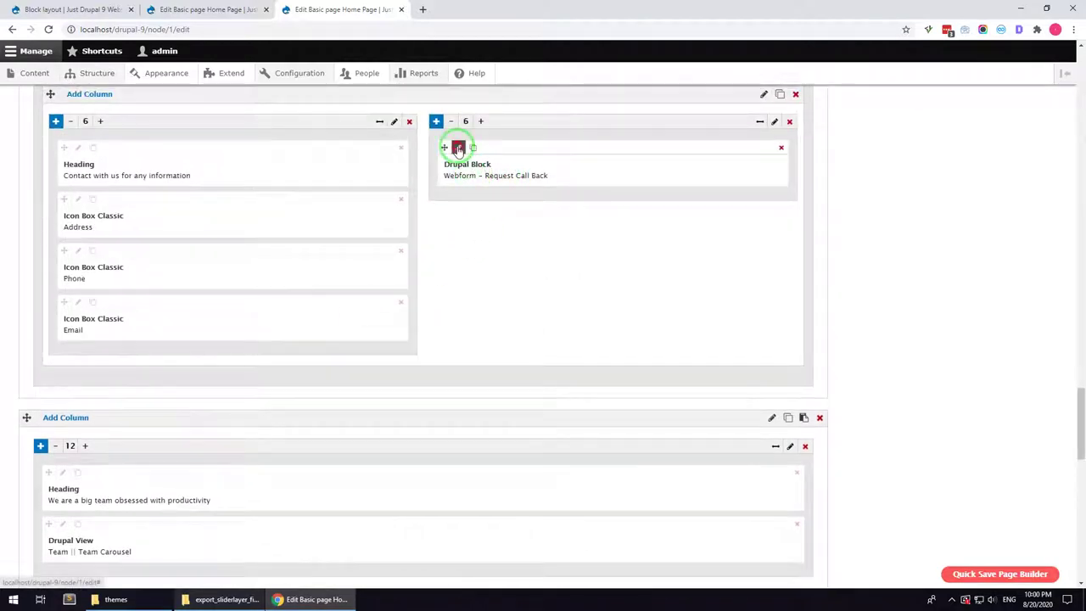
click(458, 149)
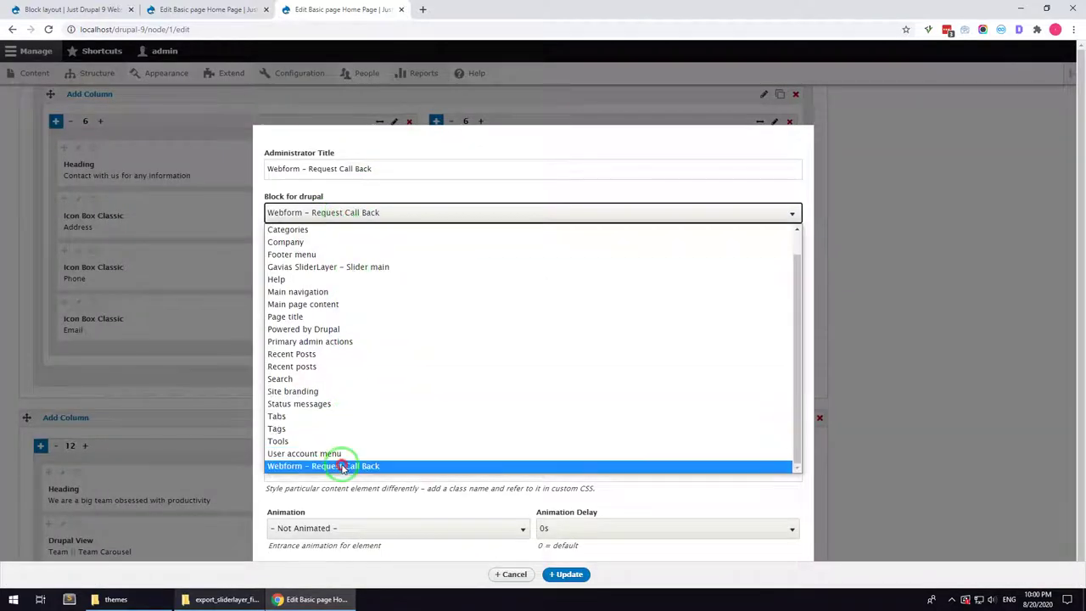
click(560, 575)
click(972, 577)
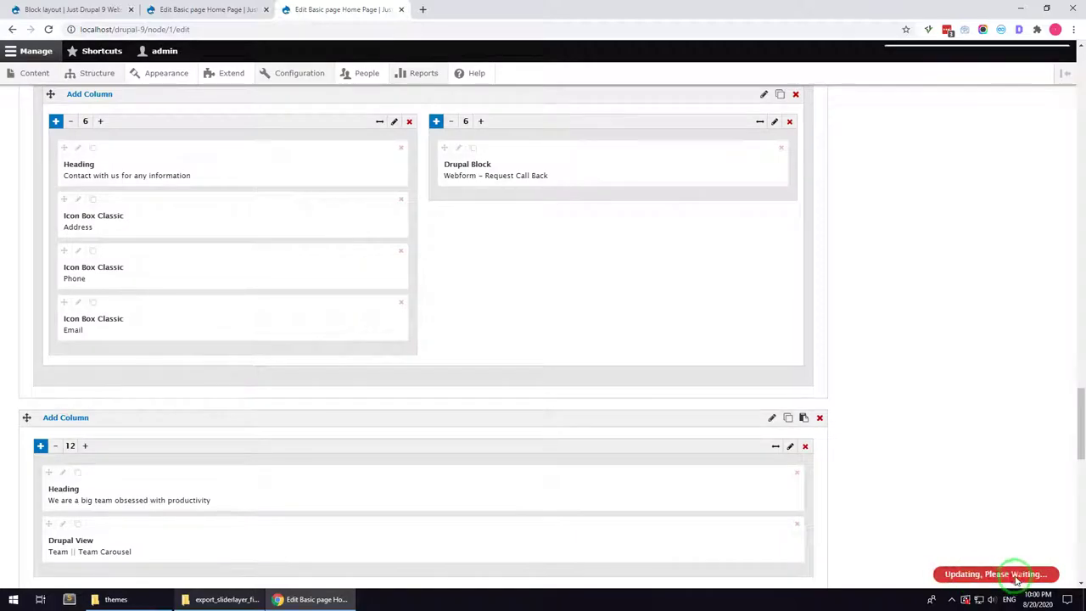
View the Home Page in a new browser tab and examine its sections down to the map and footer
scroll(177, 241, up, 15)
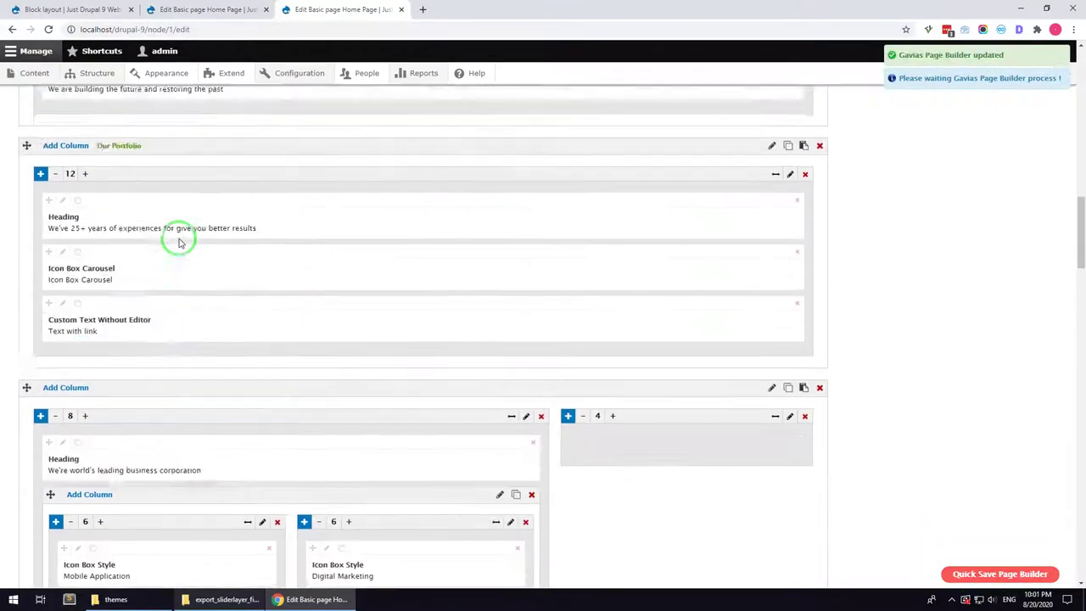
scroll(177, 241, up, 15)
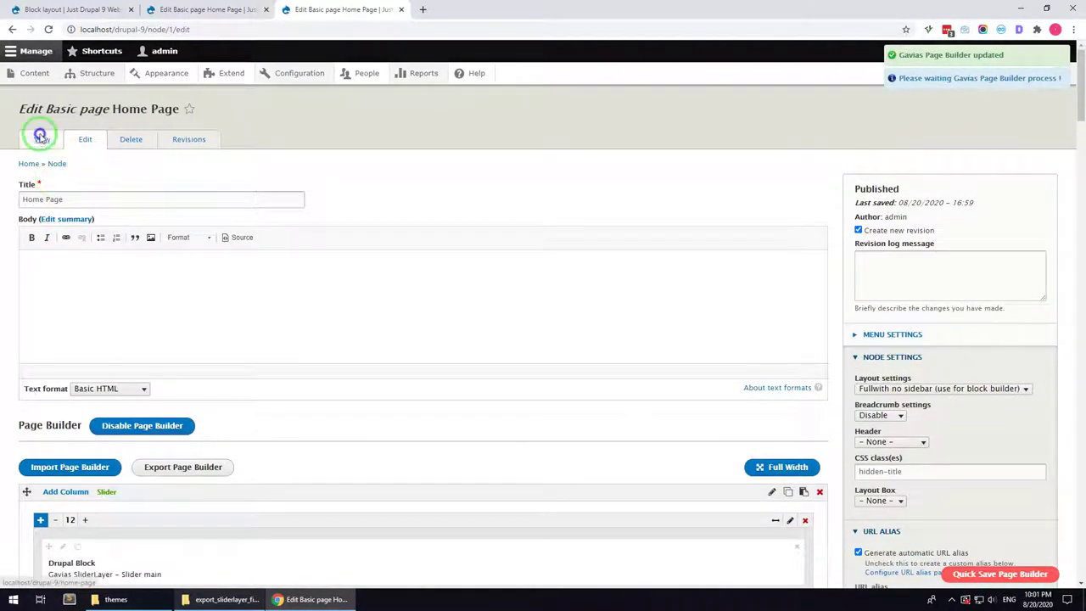
ctrl+click(40, 138)
click(436, 9)
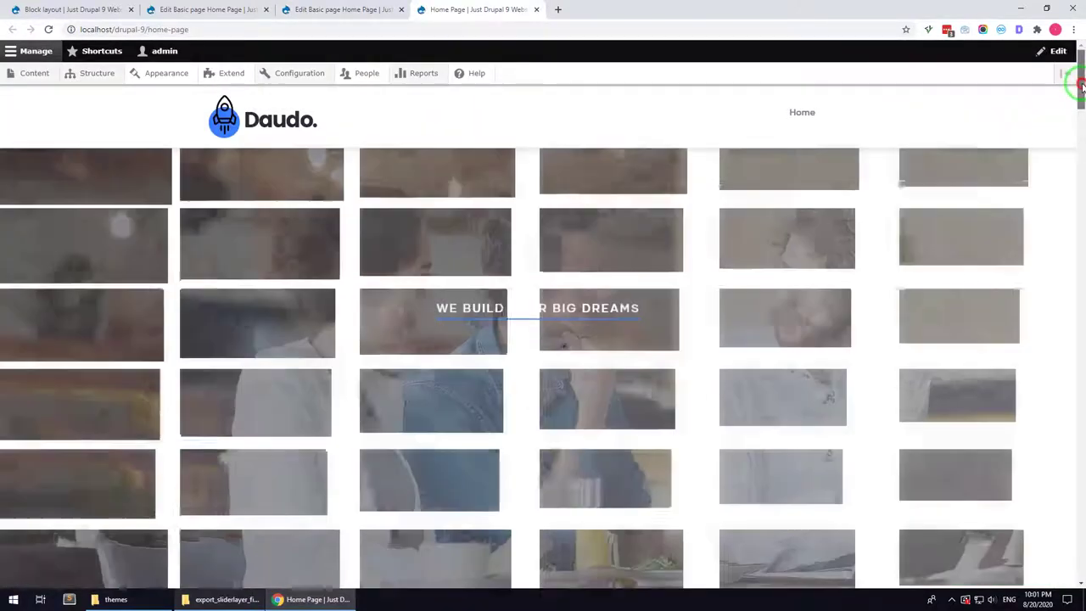
drag(1080, 85, 1079, 554)
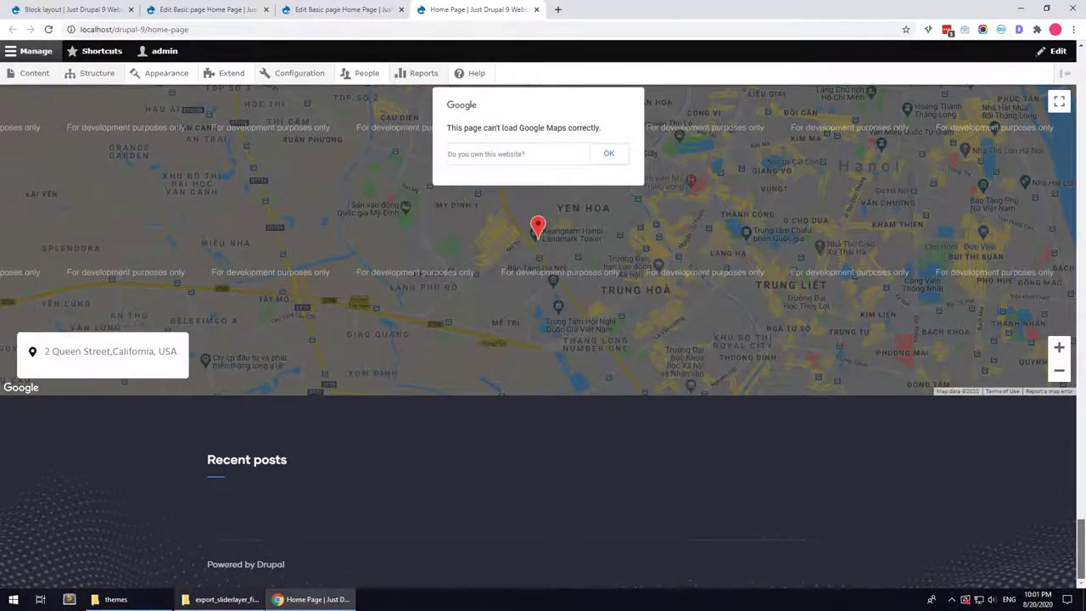
scroll(657, 449, up, 6)
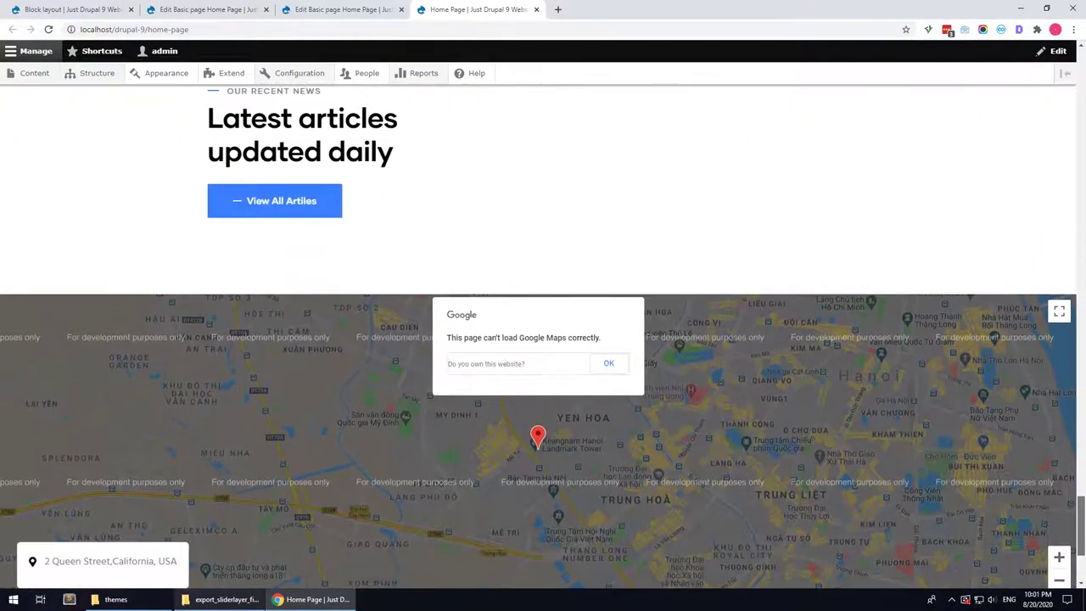
scroll(657, 449, down, 3)
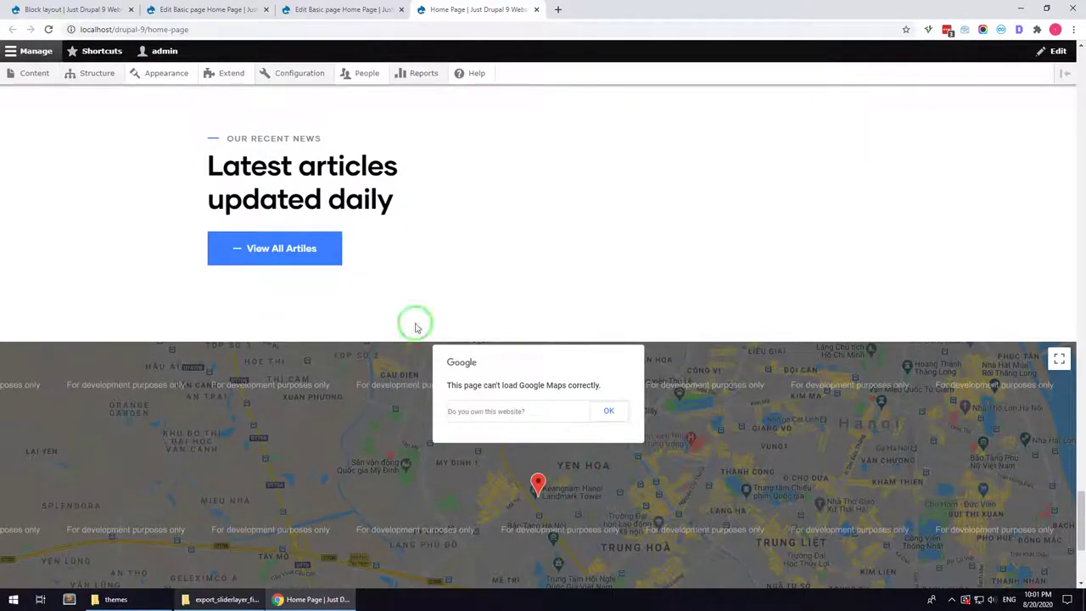
click(219, 8)
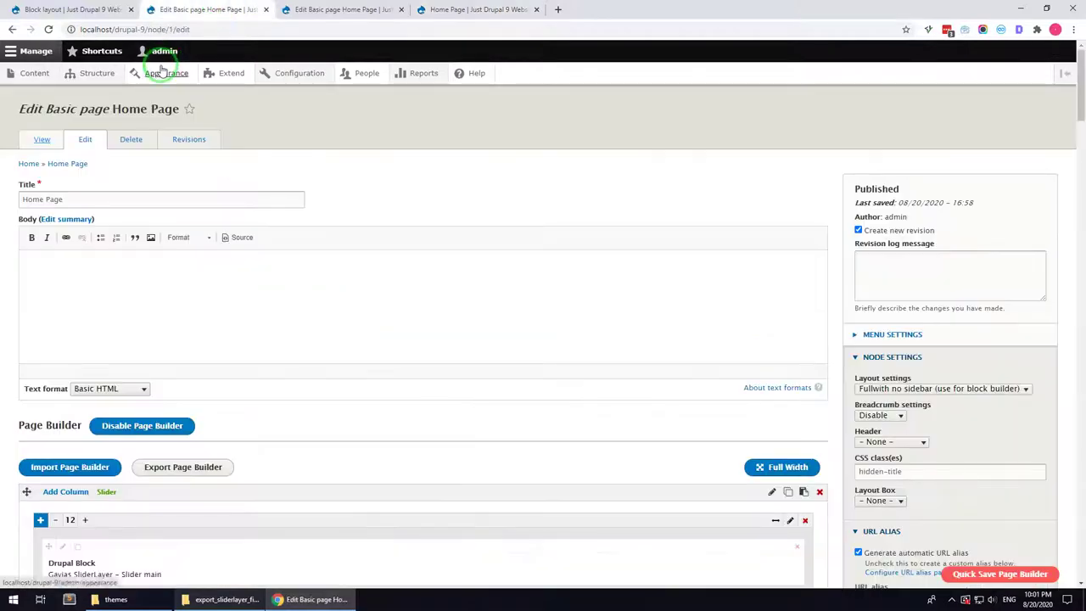
click(446, 8)
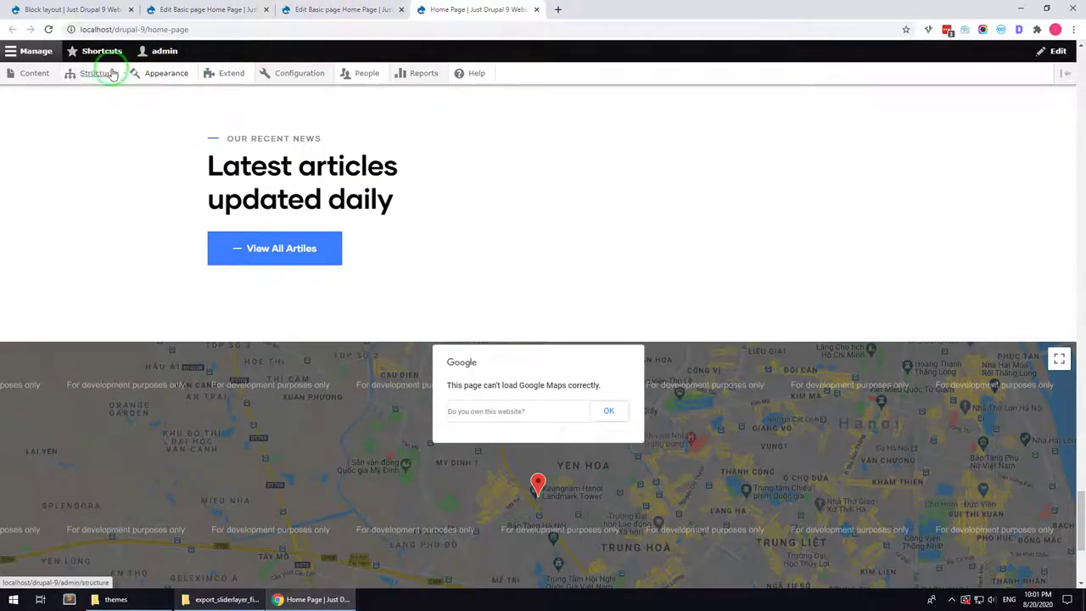
mouse_move(100, 75)
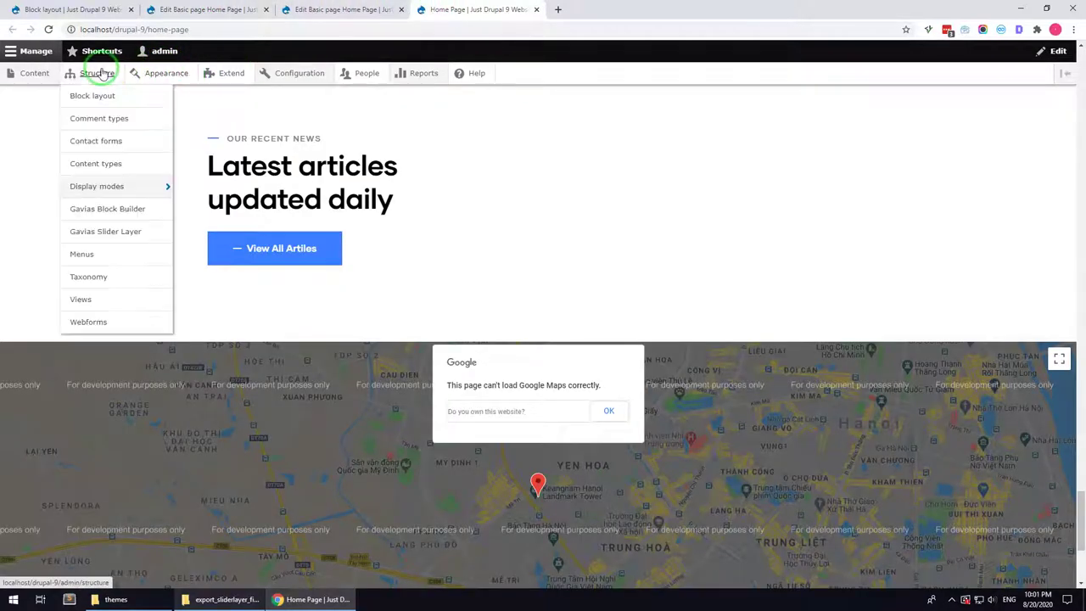
Enter the Google API key in the Daudo sub-theme's general options and save the configuration
click(159, 76)
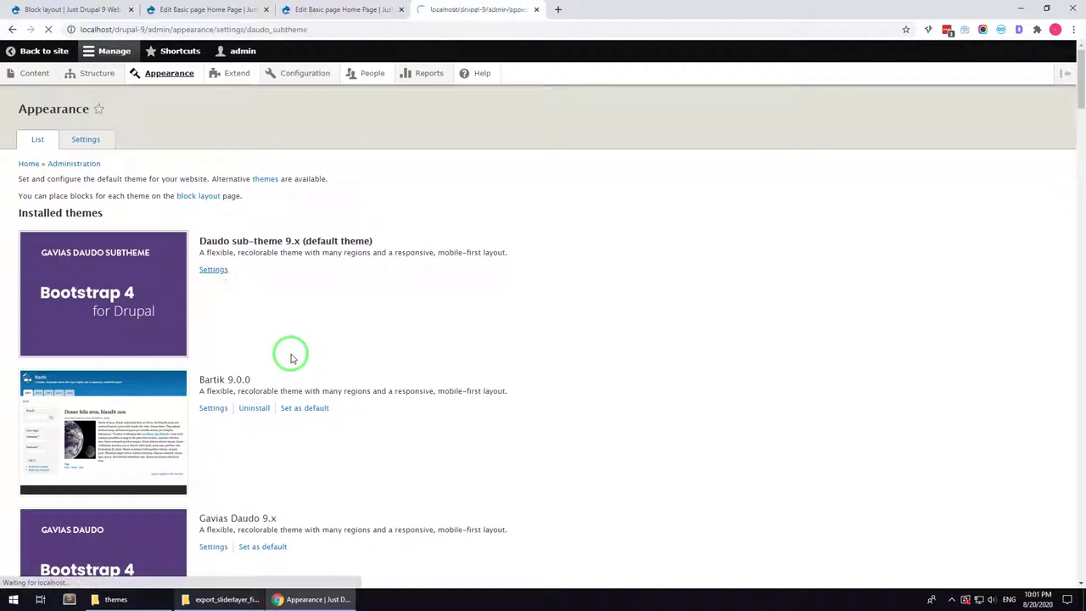
click(73, 268)
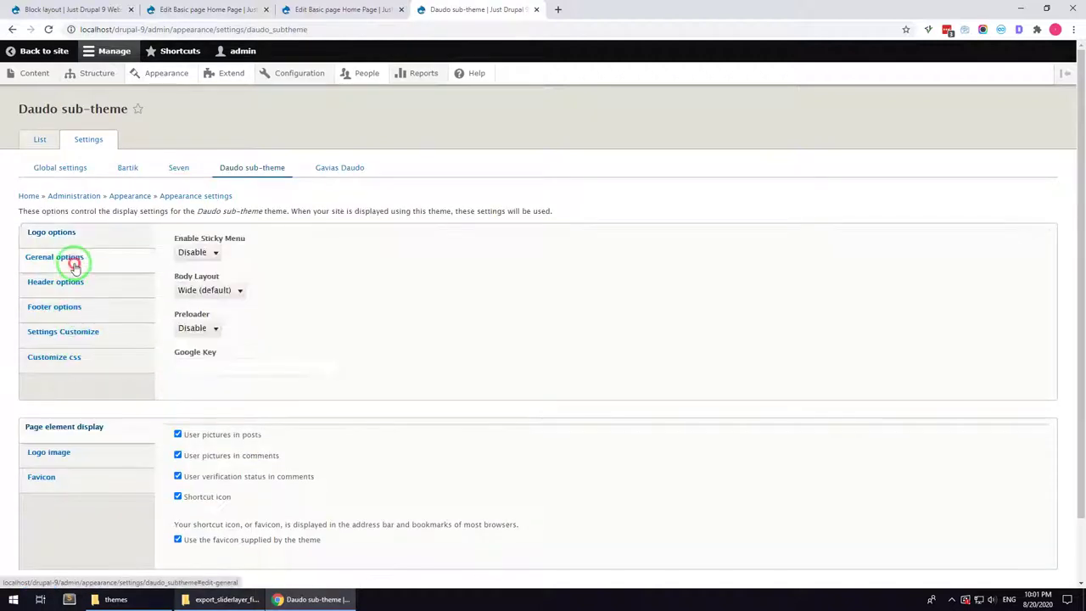
click(224, 365)
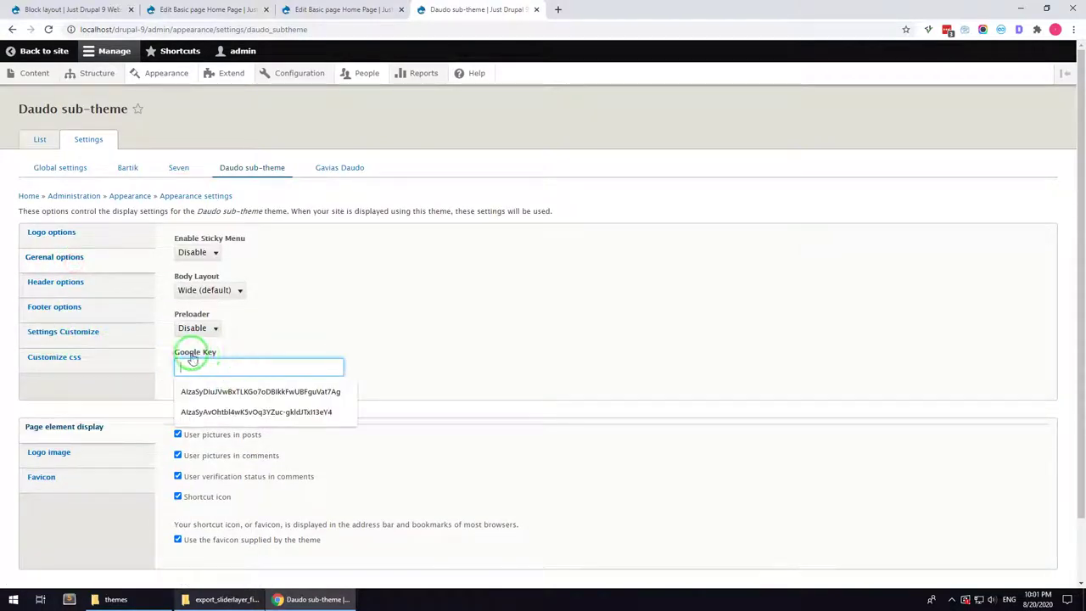
click(437, 387)
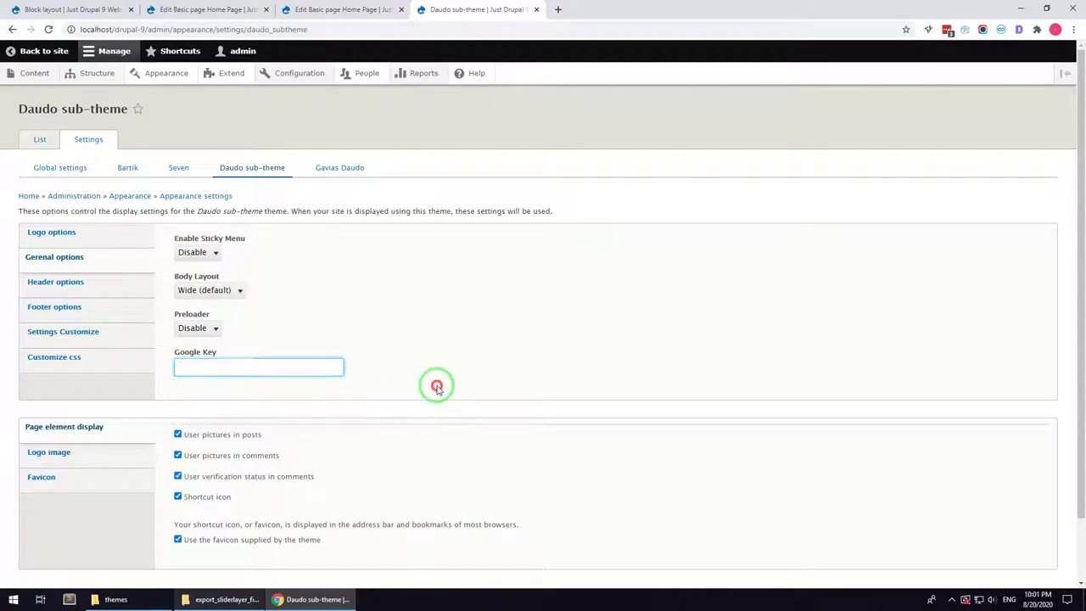
click(233, 360)
click(219, 391)
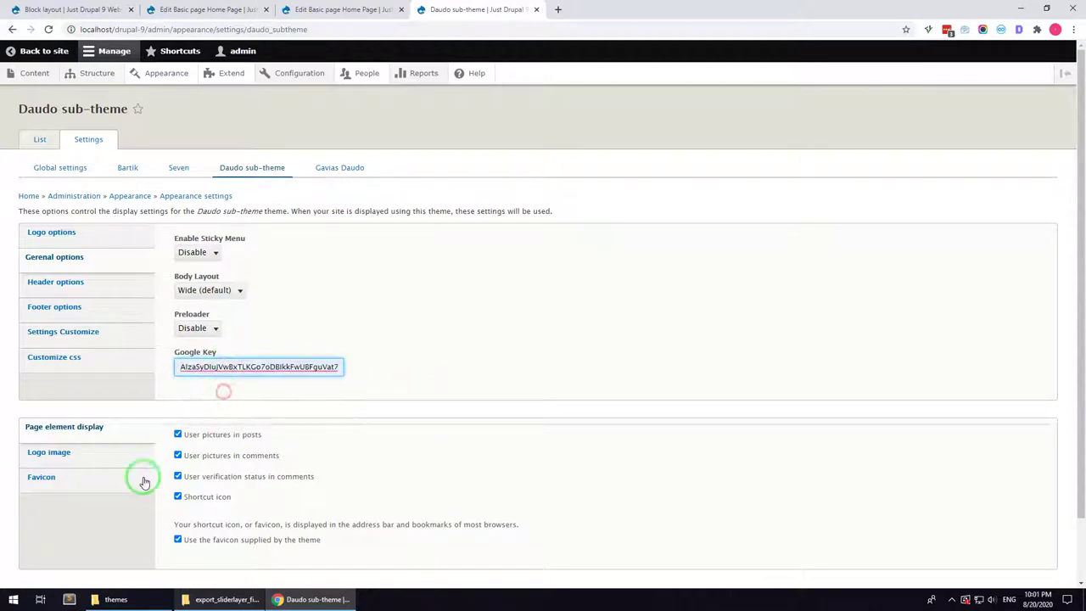
scroll(129, 485, down, 1)
scroll(129, 486, down, 1)
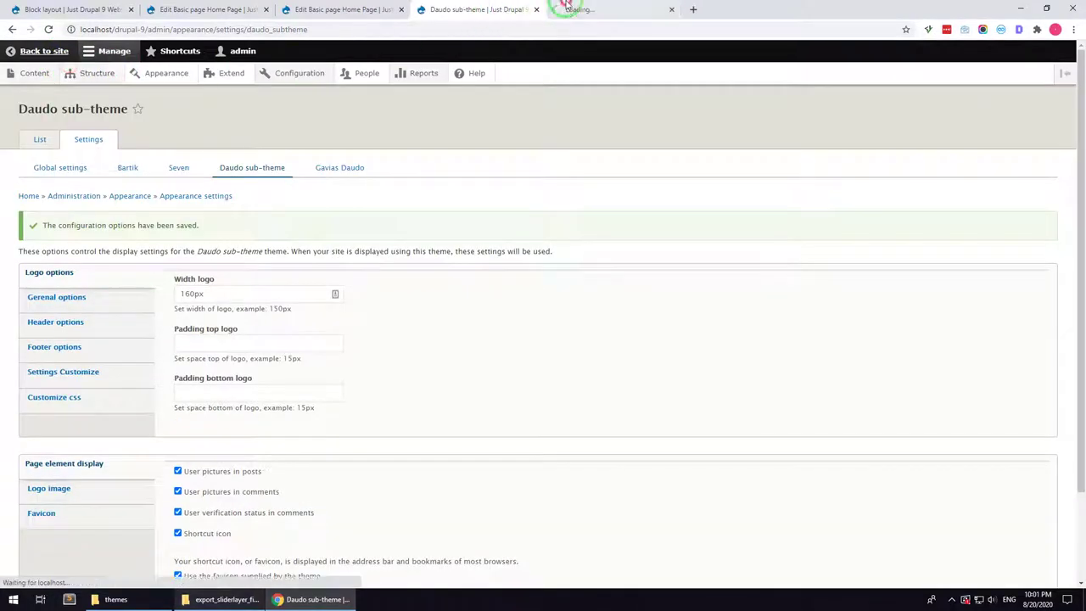
View the site in a new browser tab and examine the Home Page's map and the sections above it
click(557, 9)
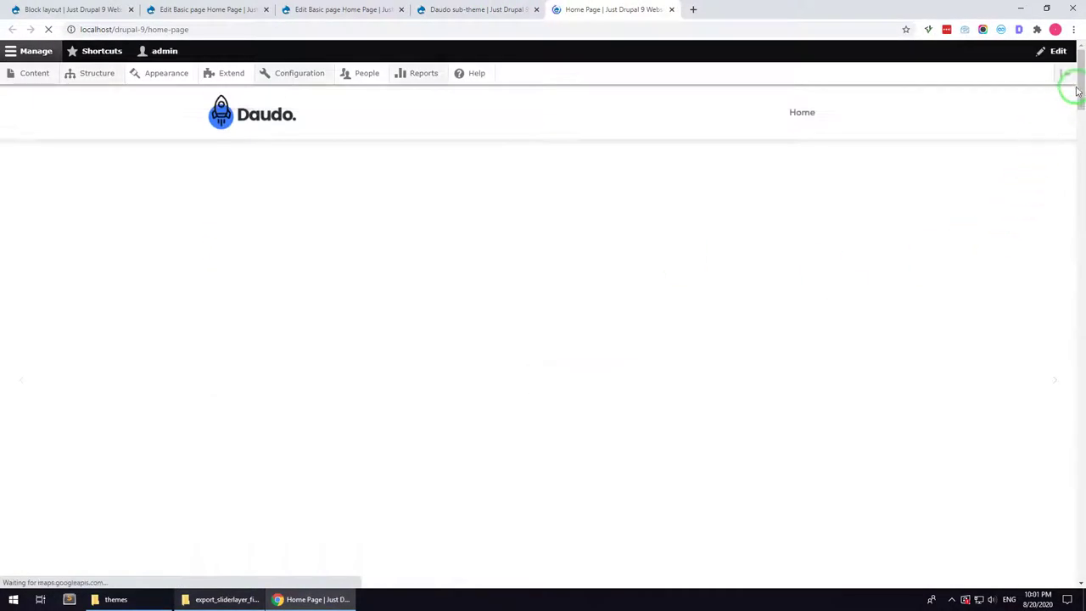
drag(1078, 89, 1071, 560)
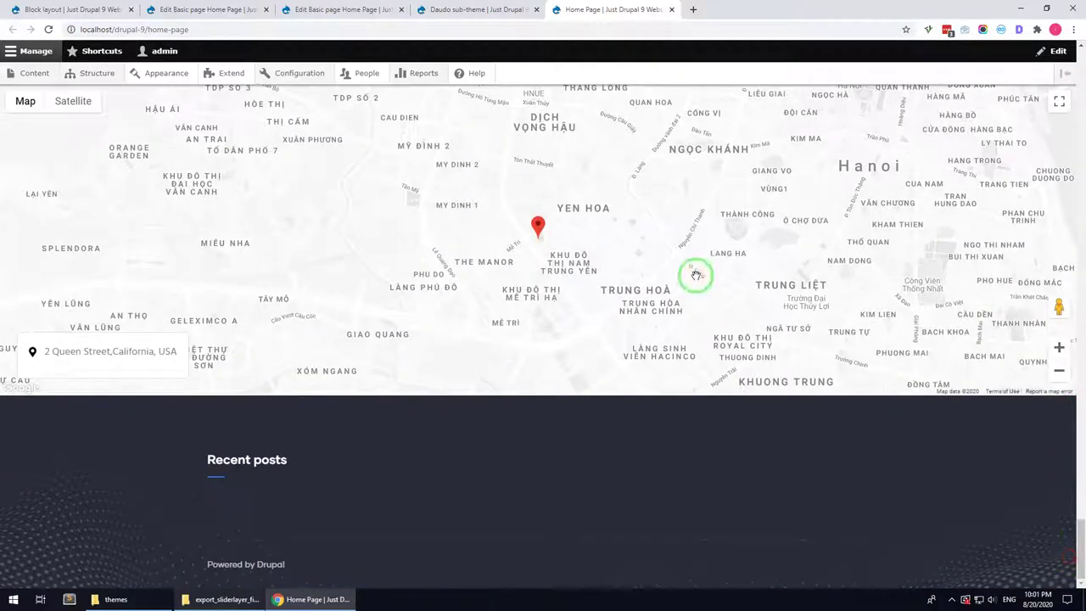
scroll(696, 274, up, 2)
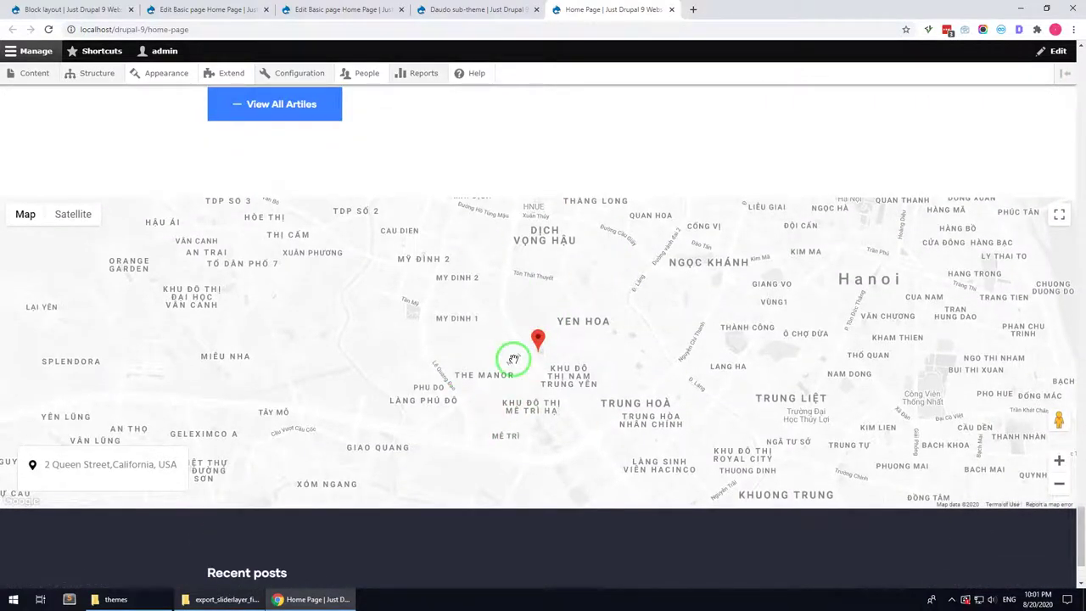
scroll(513, 360, up, 20)
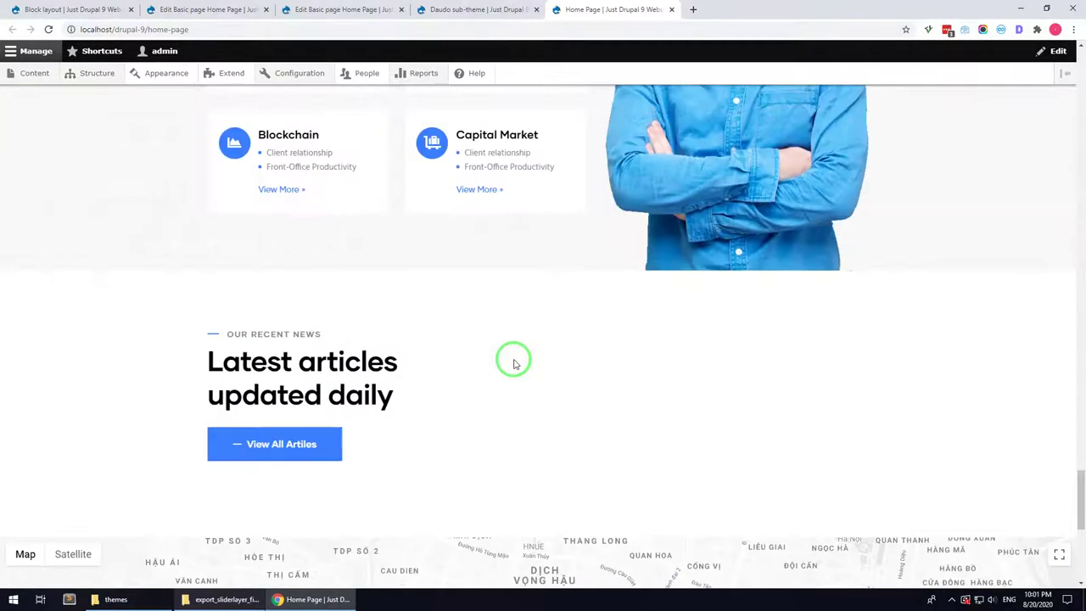
Go to the site's content administration and open the Add content page to review the available content types
scroll(513, 363, up, 20)
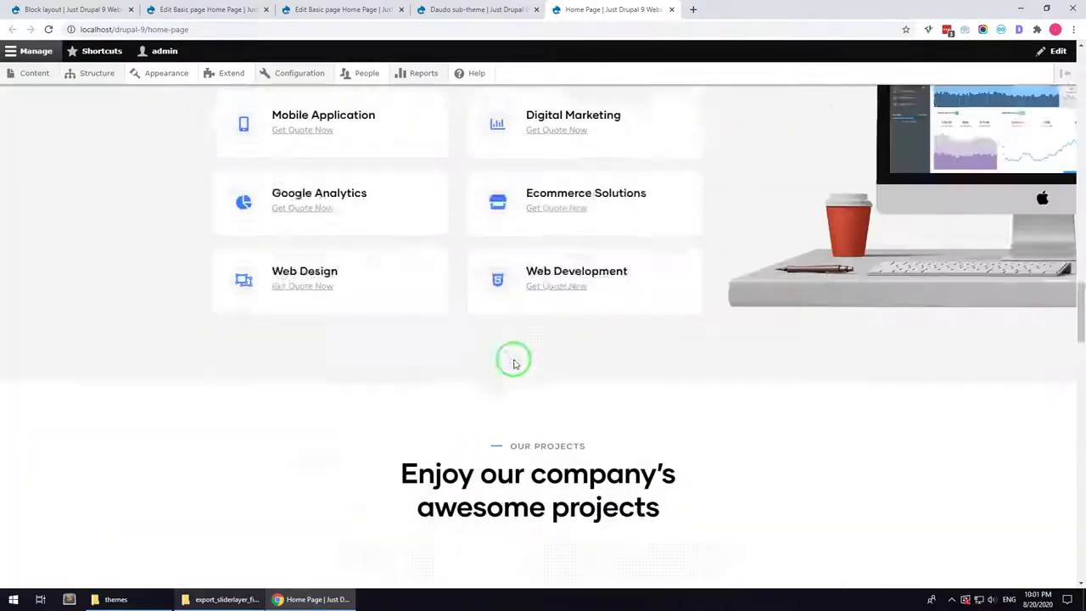
scroll(513, 363, up, 8)
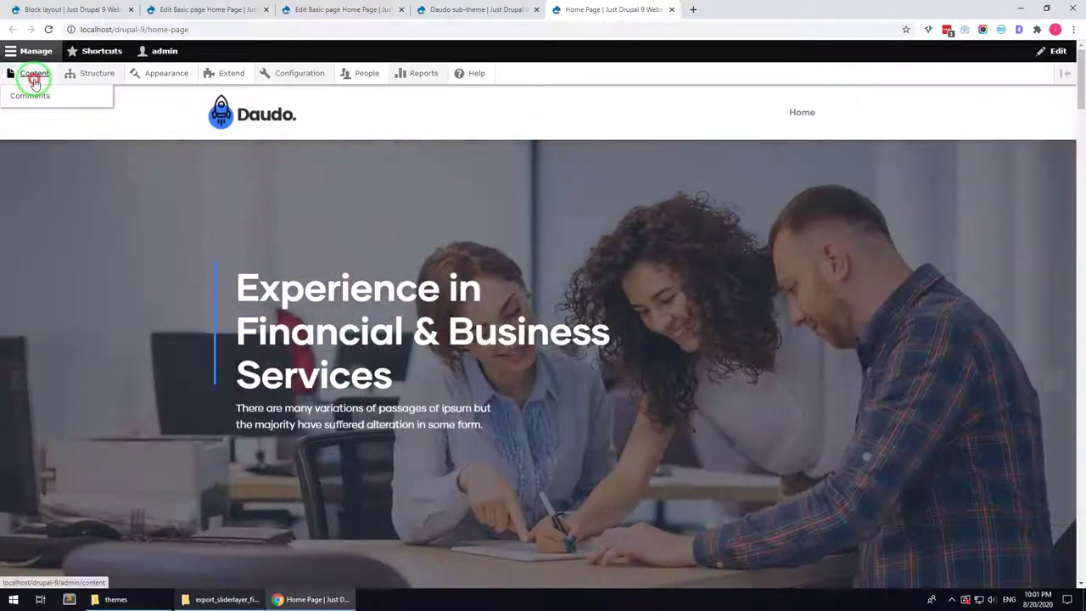
click(27, 73)
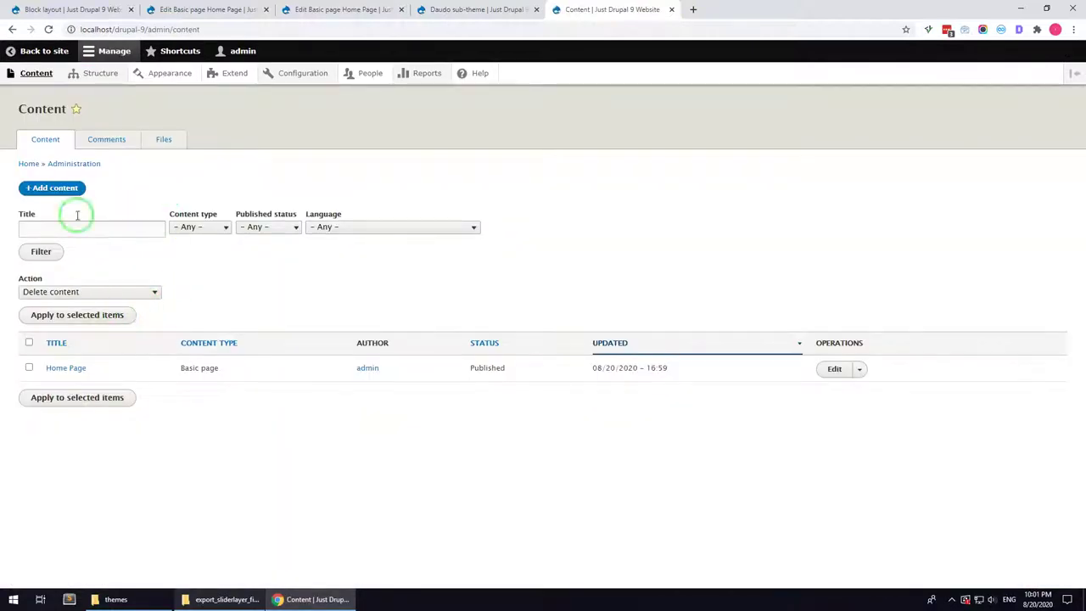
click(53, 187)
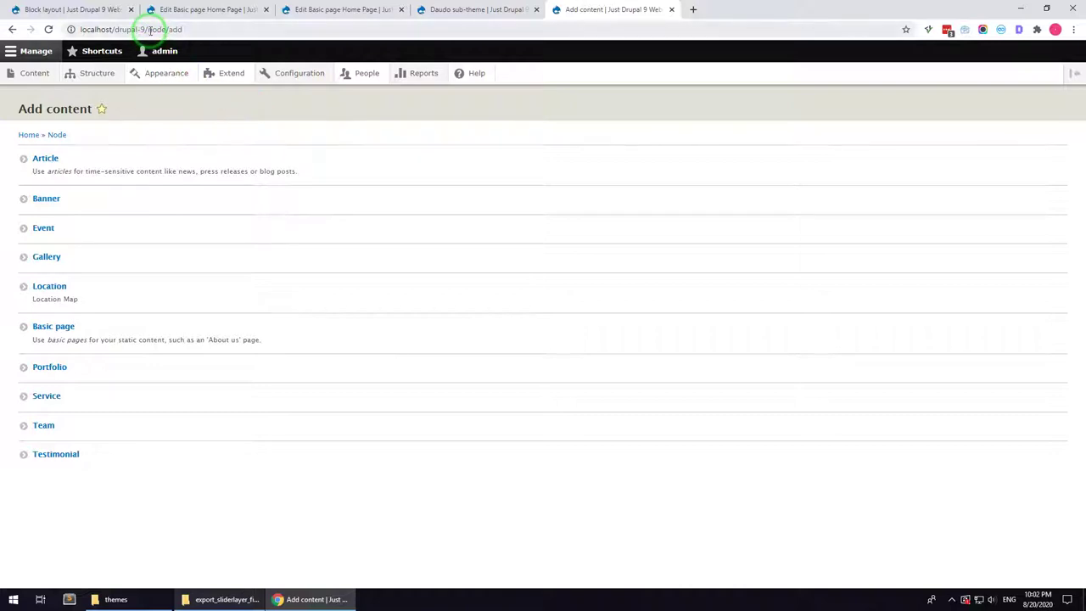
Return to the site's front page at localhost/drupal-9/ and view the Home Page slider
drag(150, 30, 249, 38)
key(BackSpace)
key(Return)
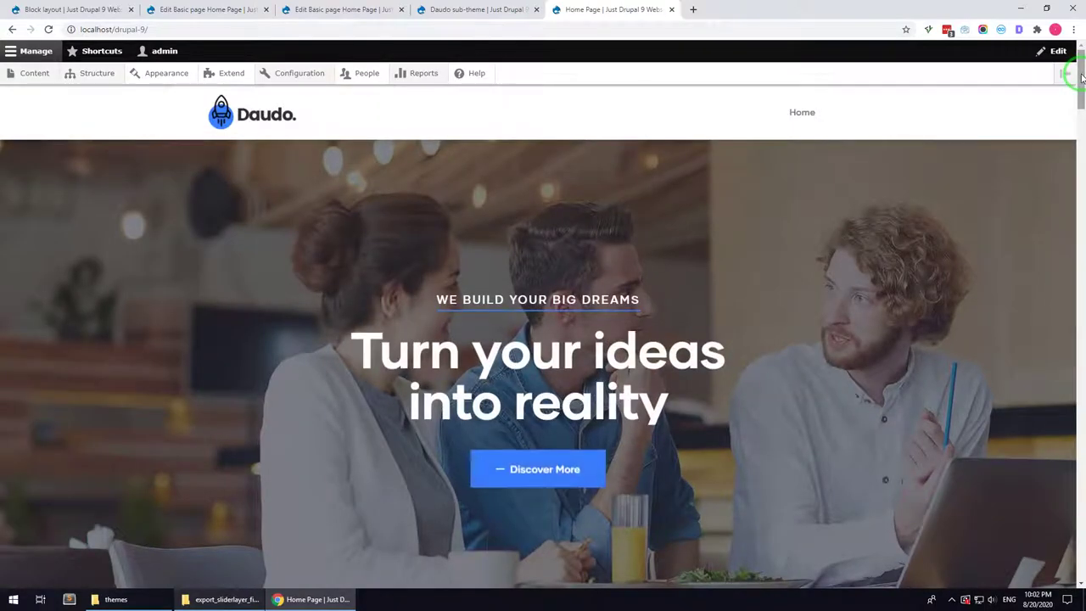
mouse_move(1081, 78)
mouse_down()
mouse_move(1080, 550)
mouse_move(1079, 77)
mouse_up()
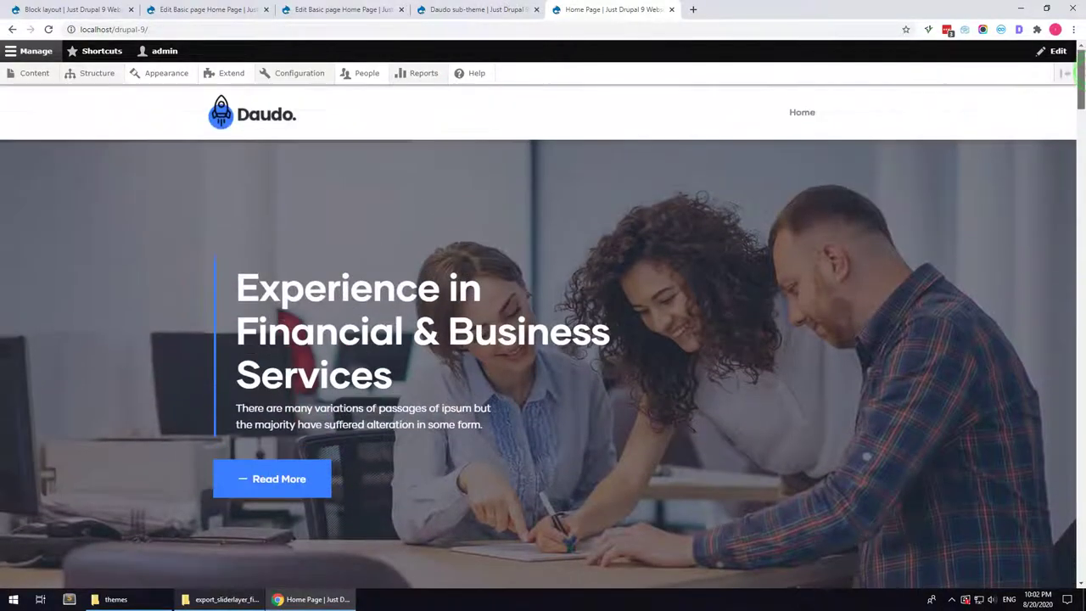